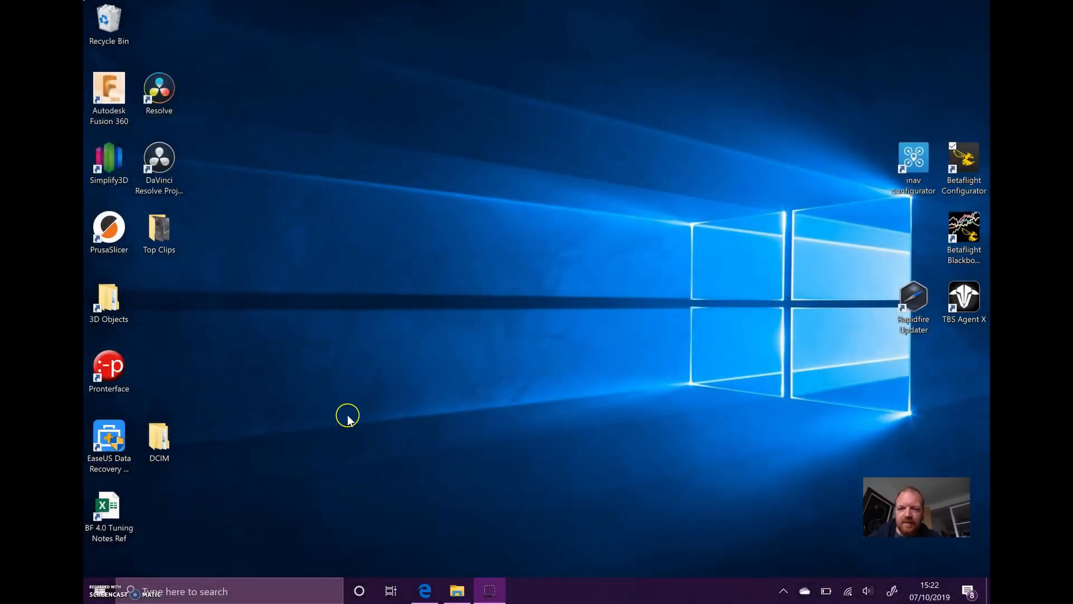
# Switch to Microsoft Edge and search the web for "blhelisuite 32"
pyautogui.click(425, 587)
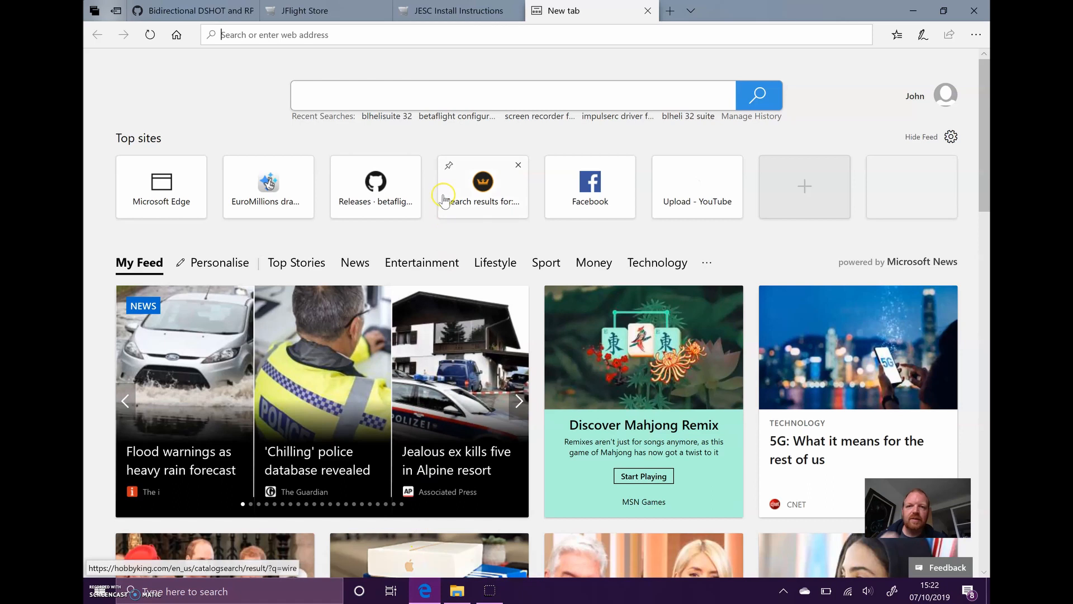
pyautogui.click(435, 95)
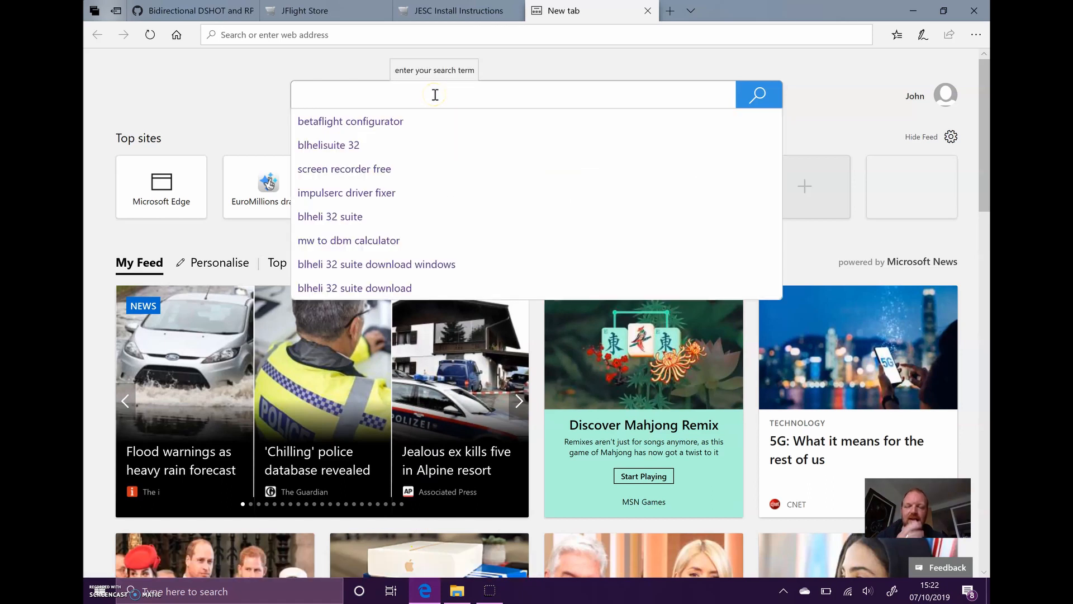
pyautogui.write('b')
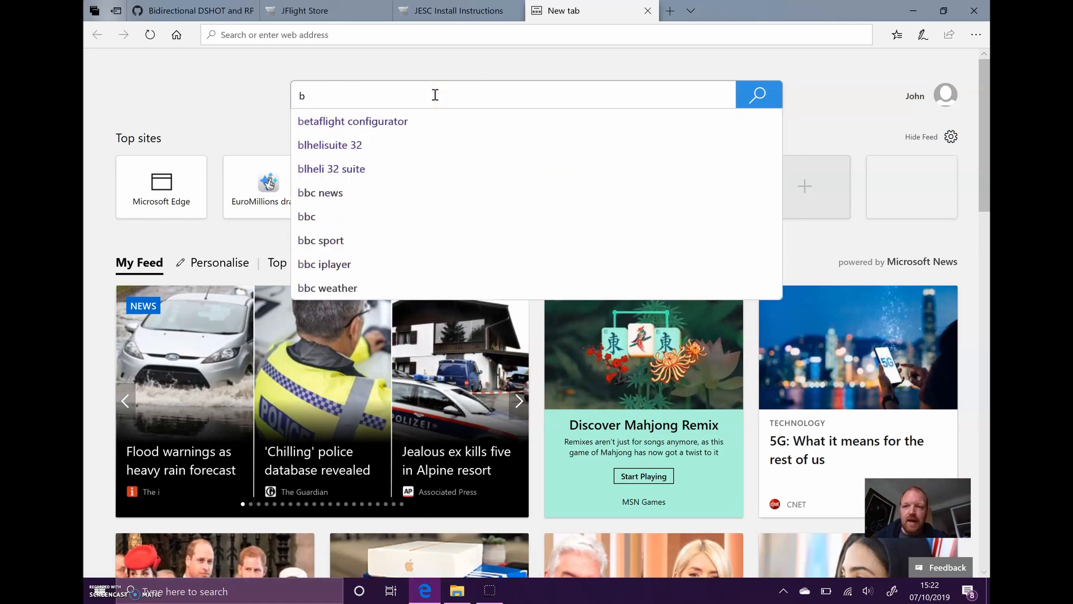
pyautogui.click(354, 144)
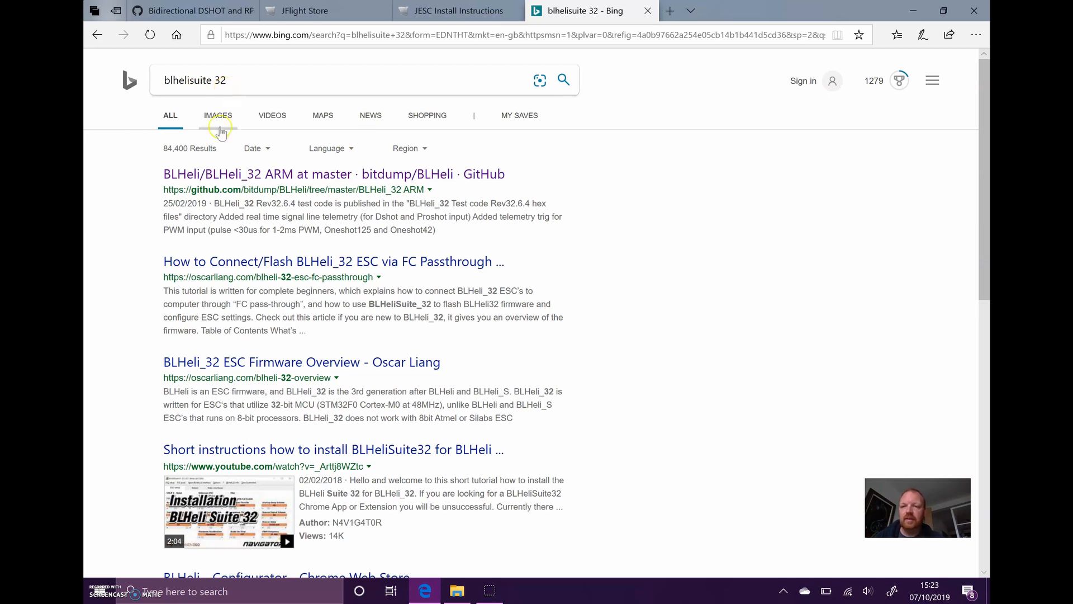
# Open the BLHeliSuite Google Drive folder linked from the BLHeli_32 ARM GitHub page and show the file options for BLHeliSuite32_32701.zip
pyautogui.click(221, 177)
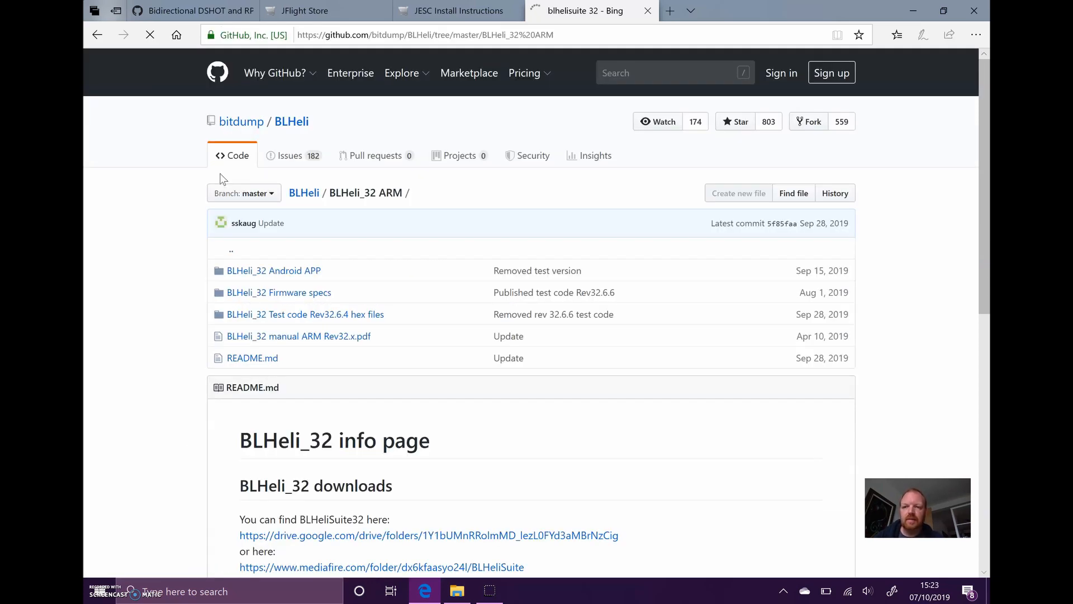
pyautogui.scroll(-3, 369, 309)
pyautogui.click(370, 378)
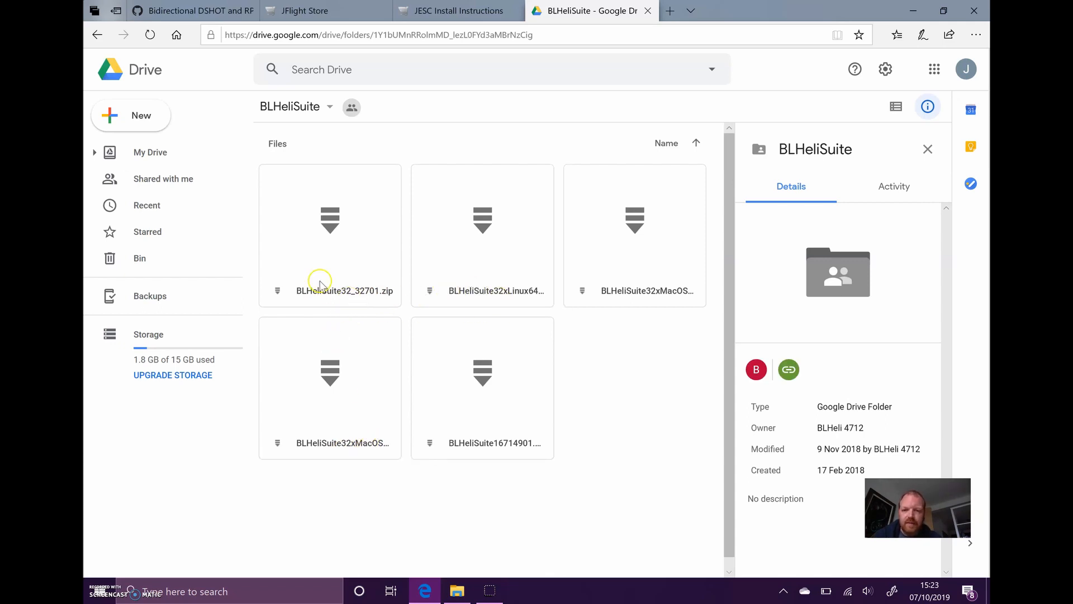
pyautogui.rightClick(286, 294)
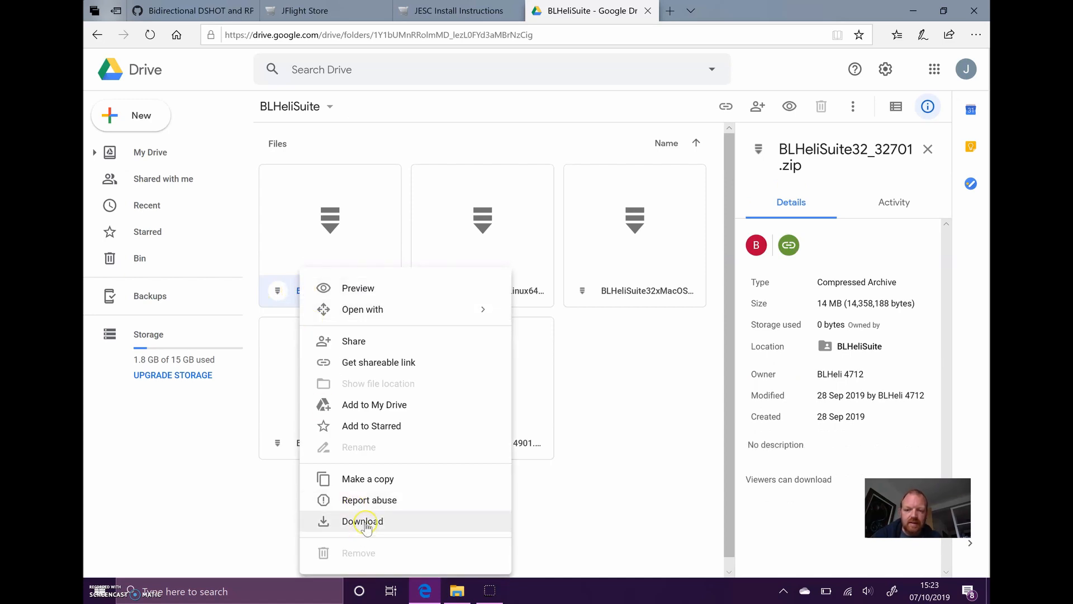
# Switch to File Explorer and open the extracted BLHeliSuite32_32701 folder inside Quads > BLHeli 32 Suite
pyautogui.click(457, 590)
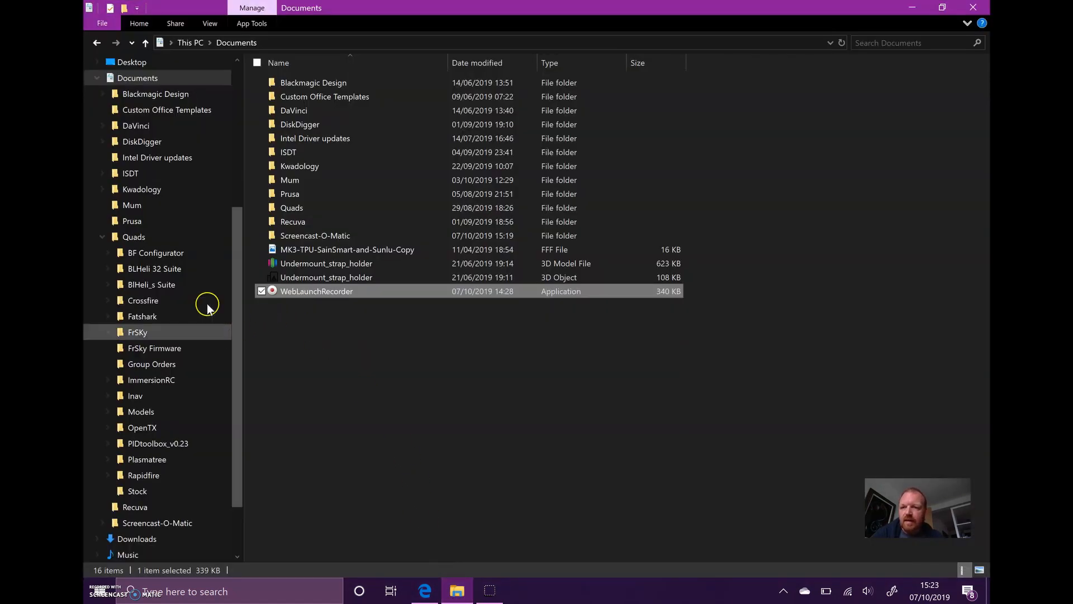
pyautogui.click(175, 252)
pyautogui.click(175, 269)
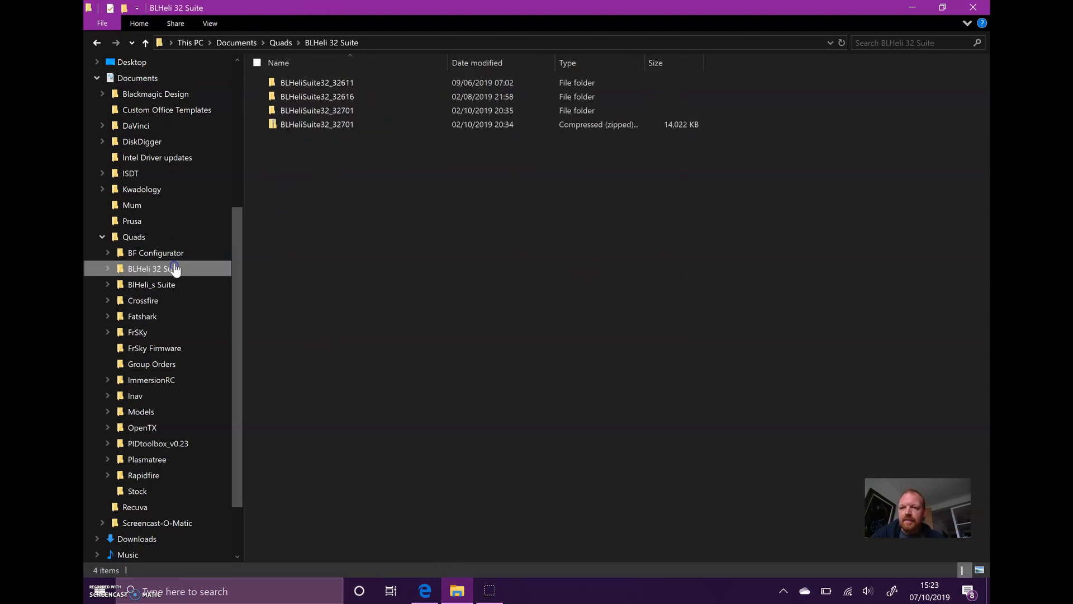
pyautogui.rightClick(316, 130)
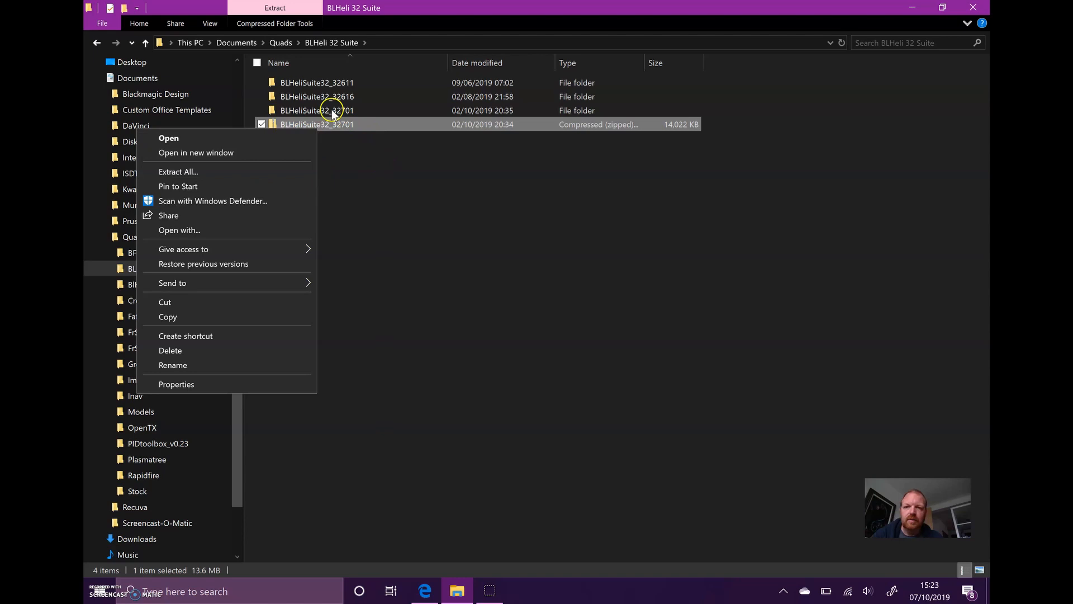
pyautogui.click(332, 111)
pyautogui.doubleClick(332, 111)
pyautogui.click(332, 111)
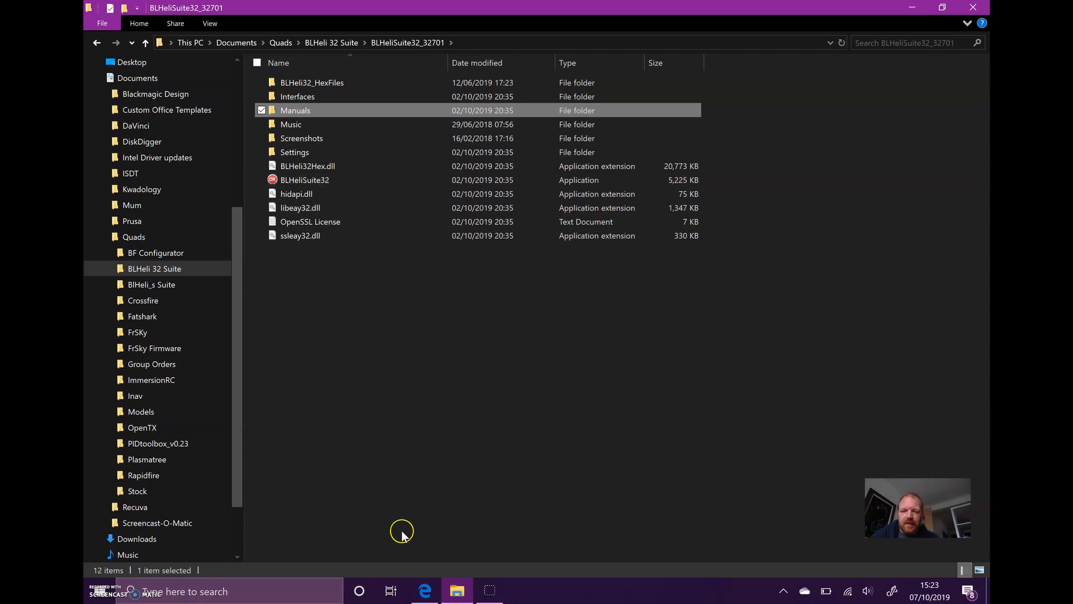
# Return to Microsoft Edge and look over the JESC firmware licence offers for BLHeli_S ESCs on the JFlight Store page
pyautogui.click(424, 590)
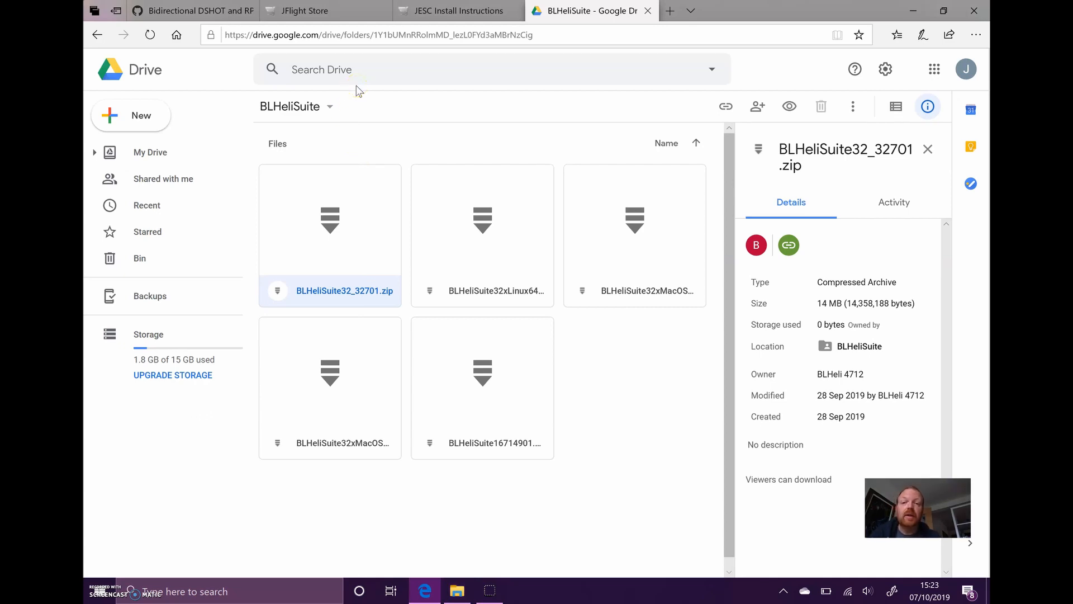
pyautogui.click(330, 11)
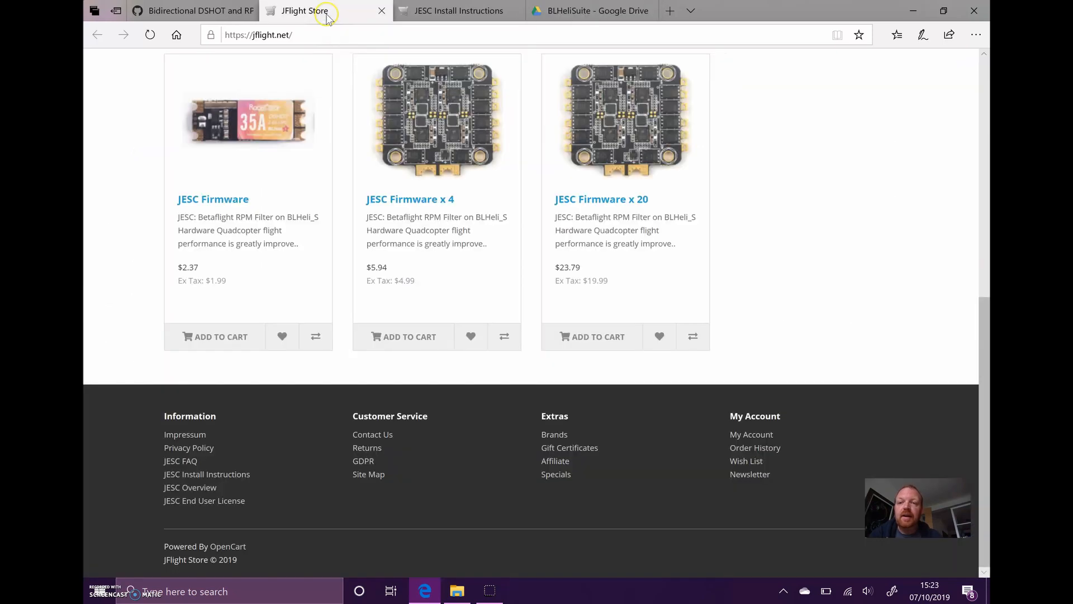
pyautogui.scroll(15, 376, 268)
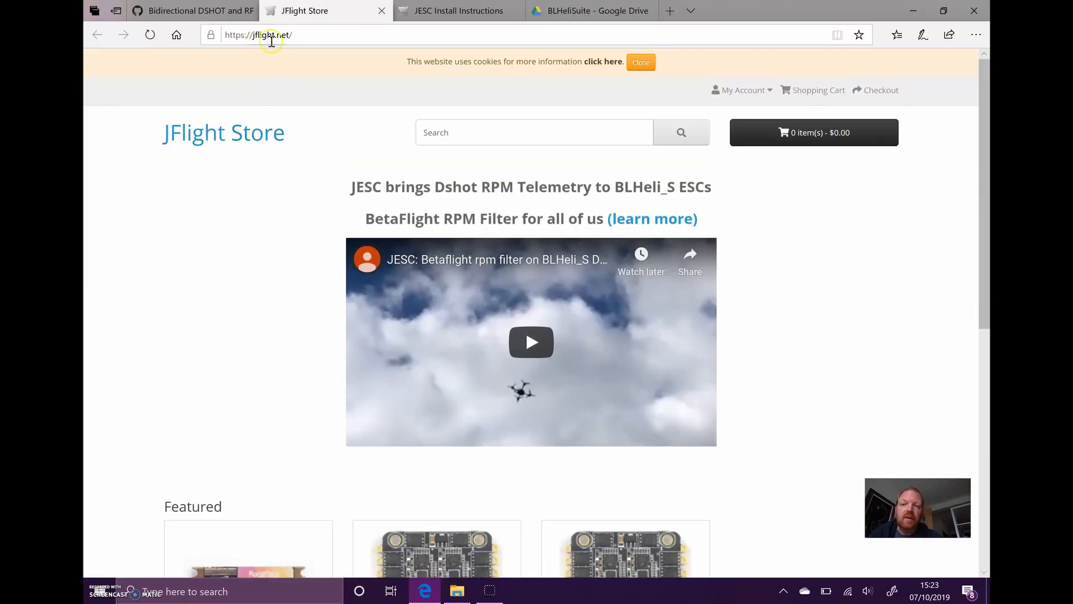
pyautogui.scroll(-4, 305, 192)
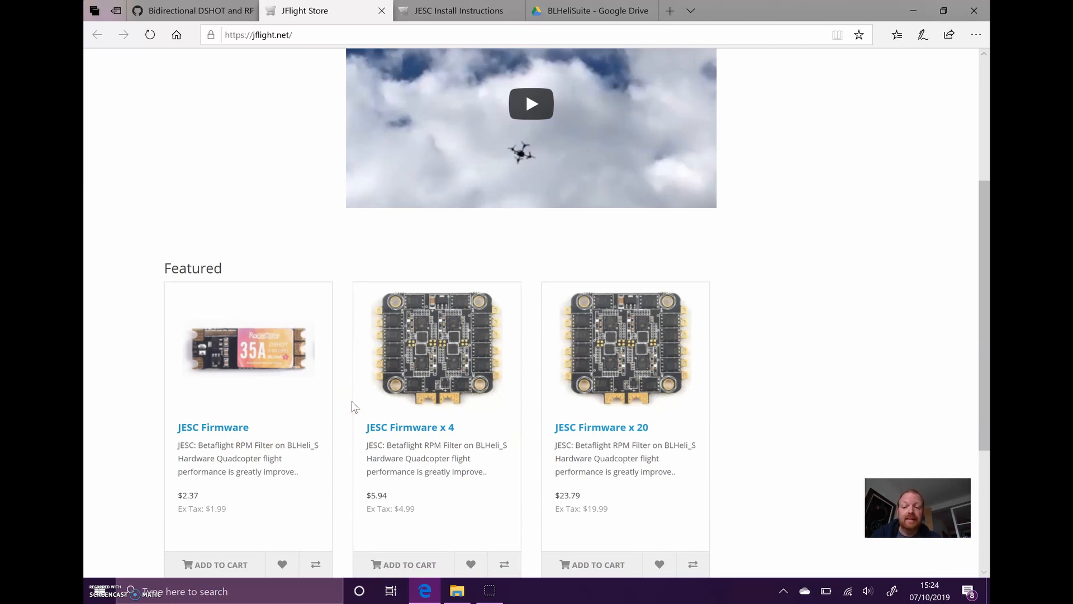
pyautogui.scroll(-1, 341, 423)
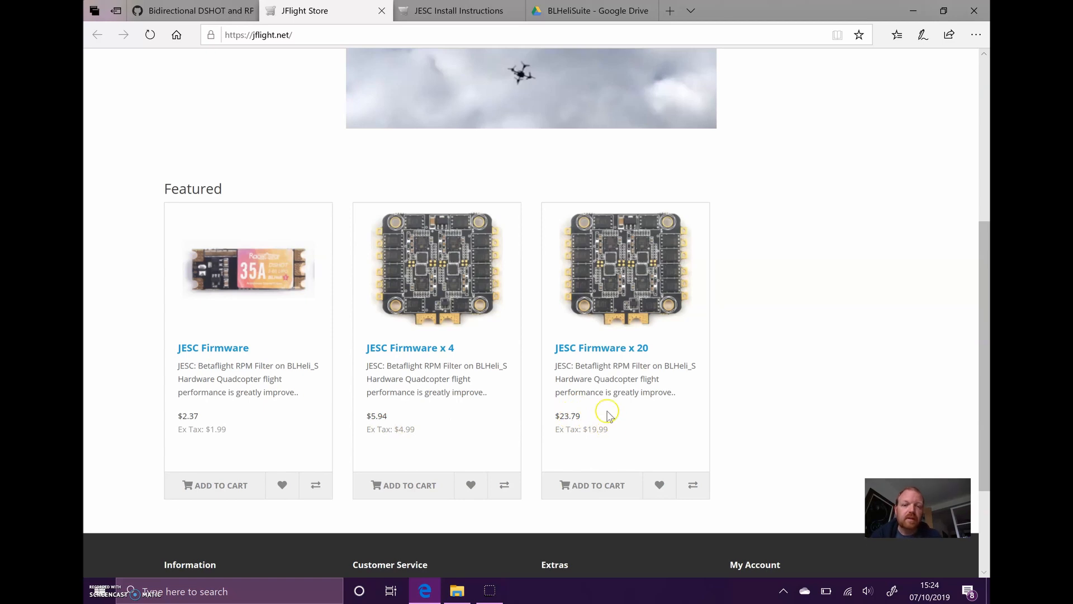
pyautogui.scroll(2, 479, 162)
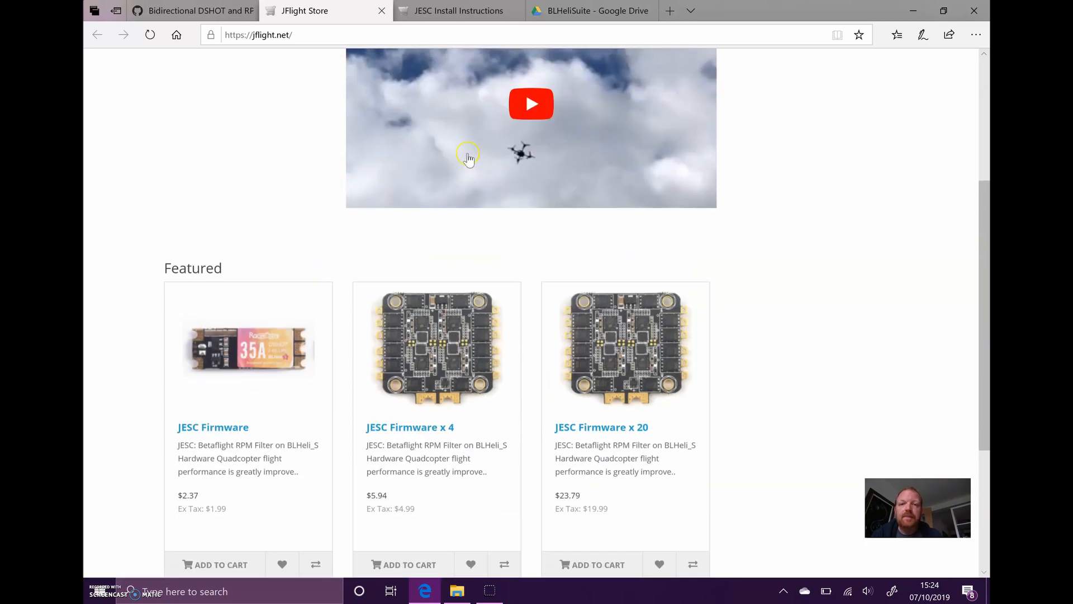
# Read the recent announcements on Betaflight's Bidirectional DSHOT and RPM Filter wiki page, including the CLI commands for F411 targets
pyautogui.click(208, 10)
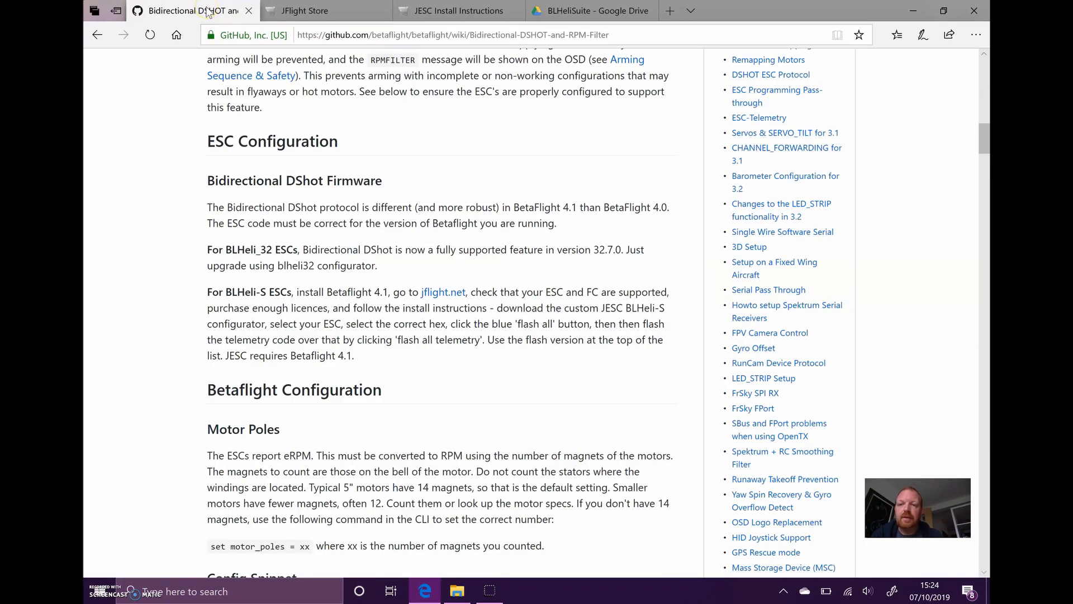
pyautogui.scroll(15, 378, 258)
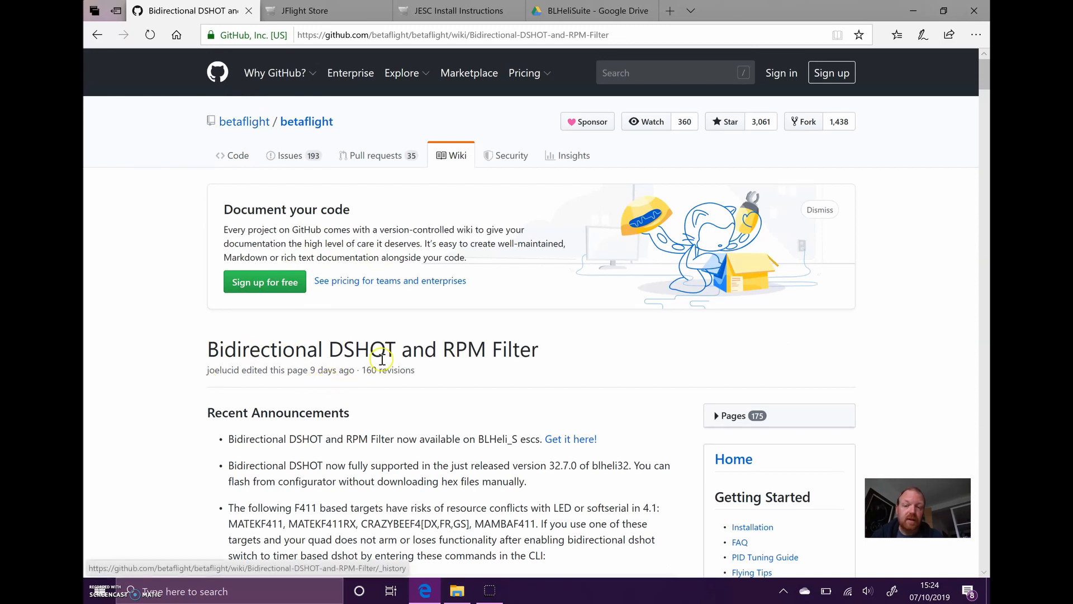
pyautogui.scroll(-5, 449, 369)
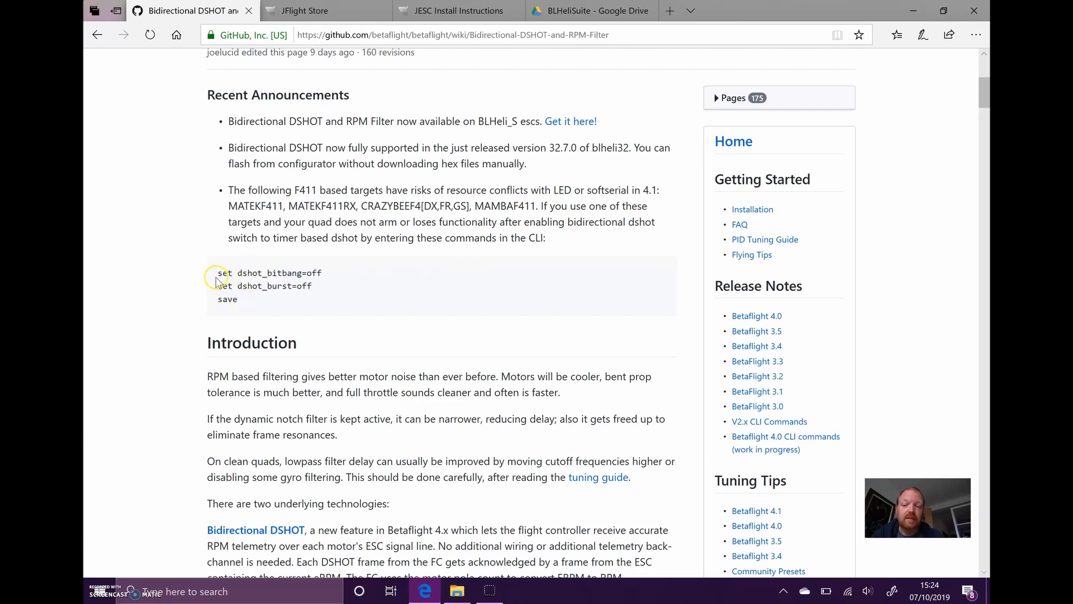
pyautogui.click(266, 302)
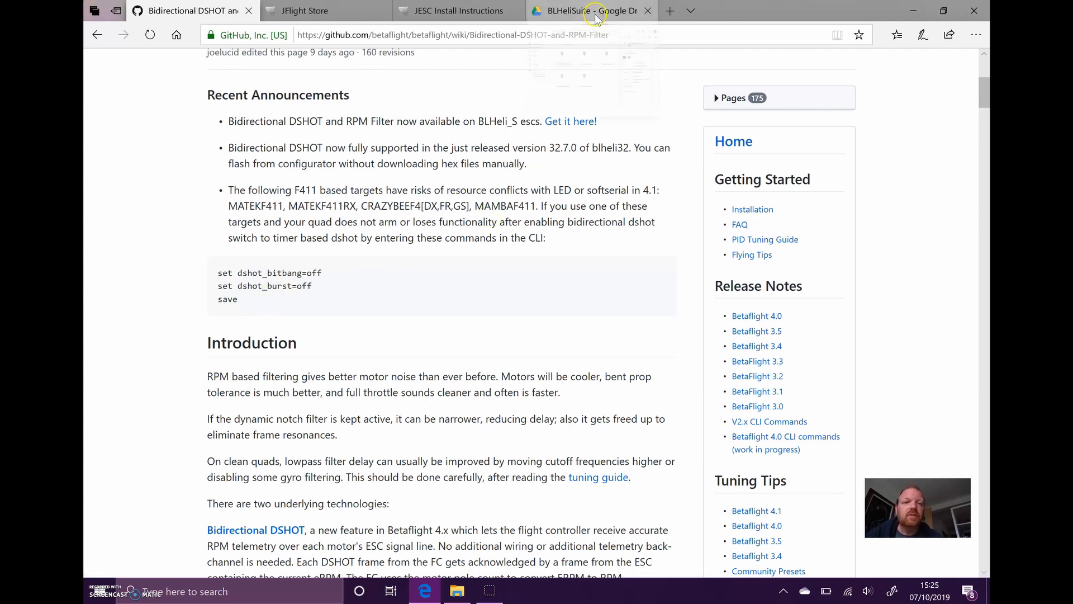
# Return to the BLHeliSuite32_32701 folder in File Explorer and launch the BLHeliSuite32 application
pyautogui.click(917, 10)
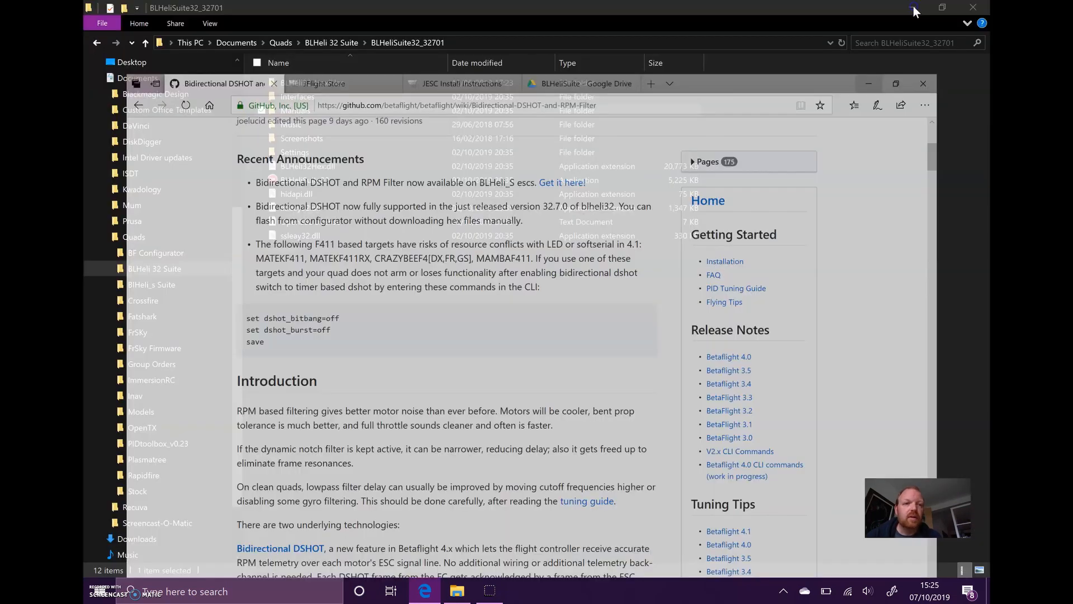
pyautogui.click(313, 184)
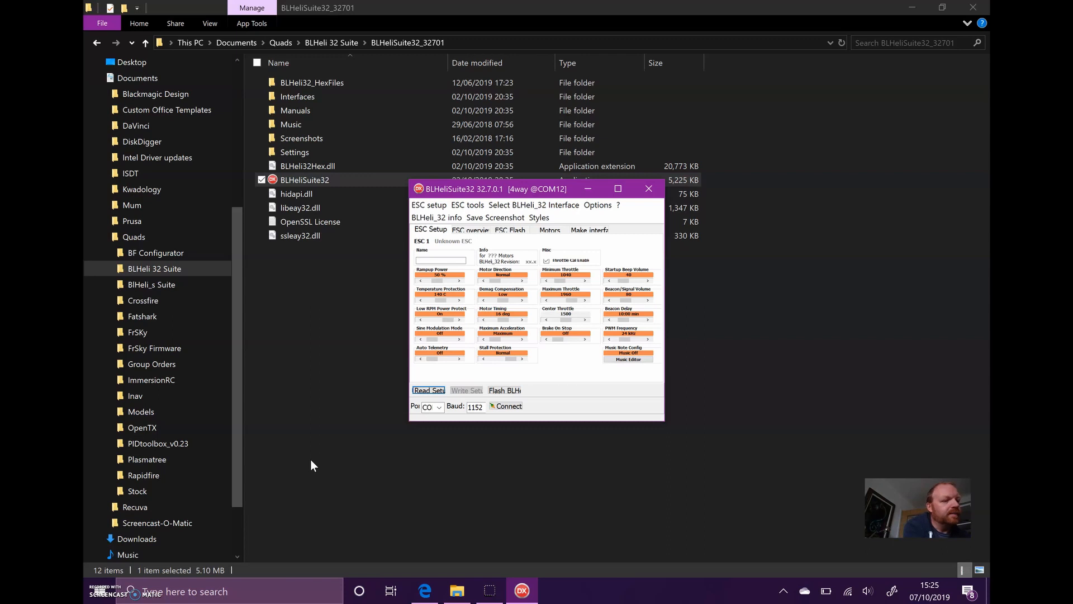
pyautogui.click(333, 496)
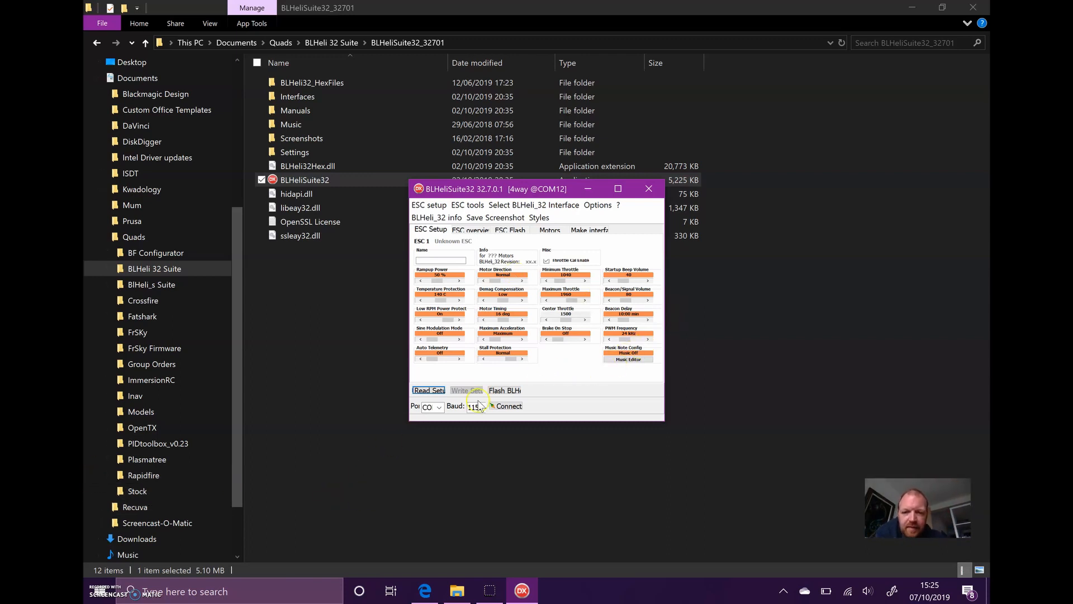
# Connect to the flight controller and read the setup of all connected ESCs
pyautogui.click(507, 408)
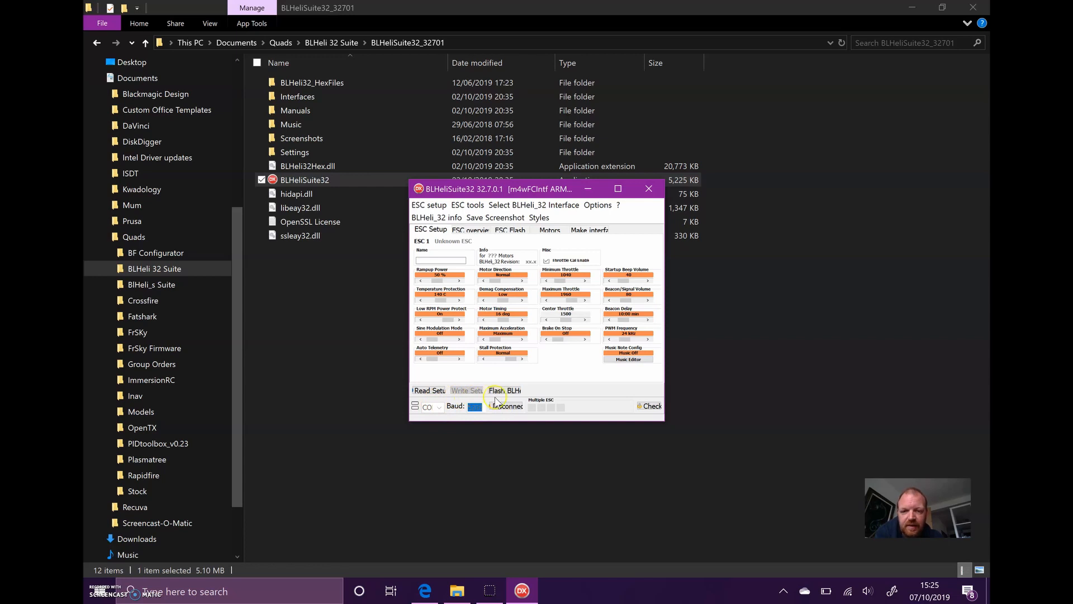
pyautogui.click(437, 390)
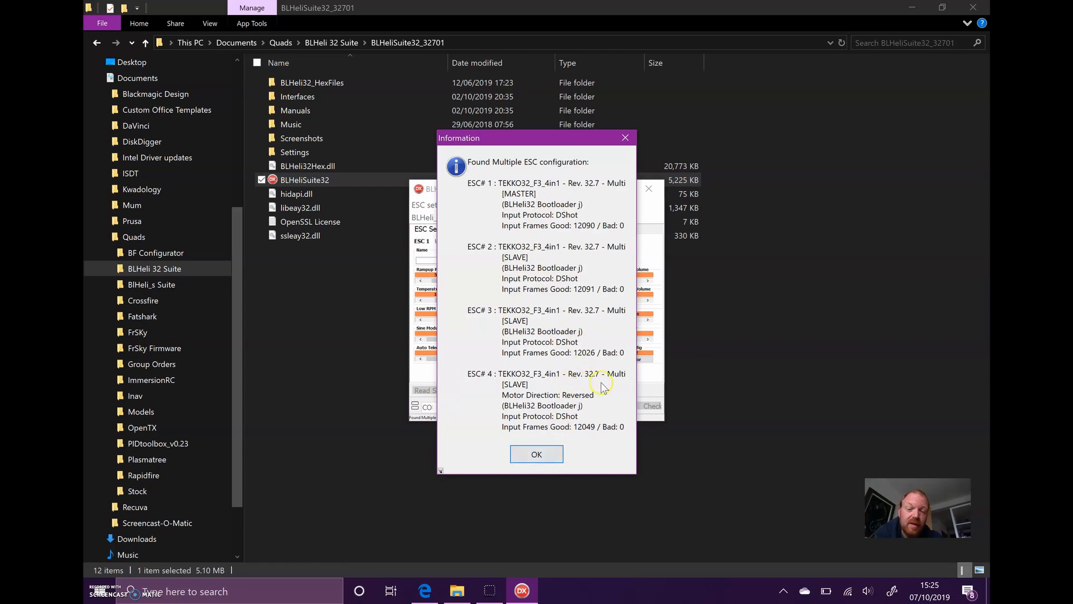
pyautogui.click(536, 454)
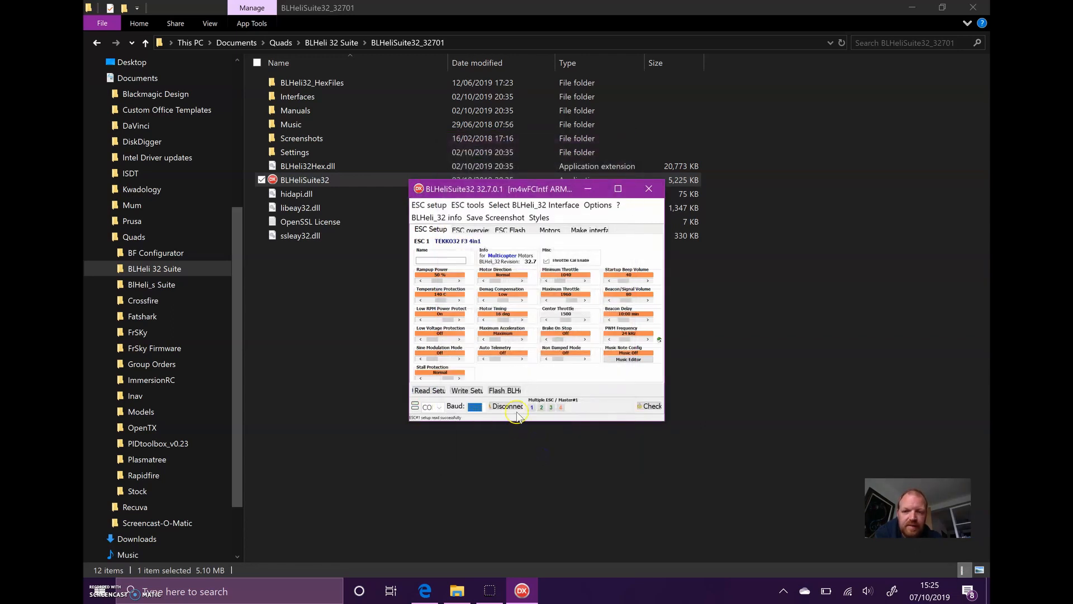
# Flash ESC #1 with the TEKKO32_F3_4in1 MULTI firmware, revision 32.7, and write the current settings back to it
pyautogui.click(514, 391)
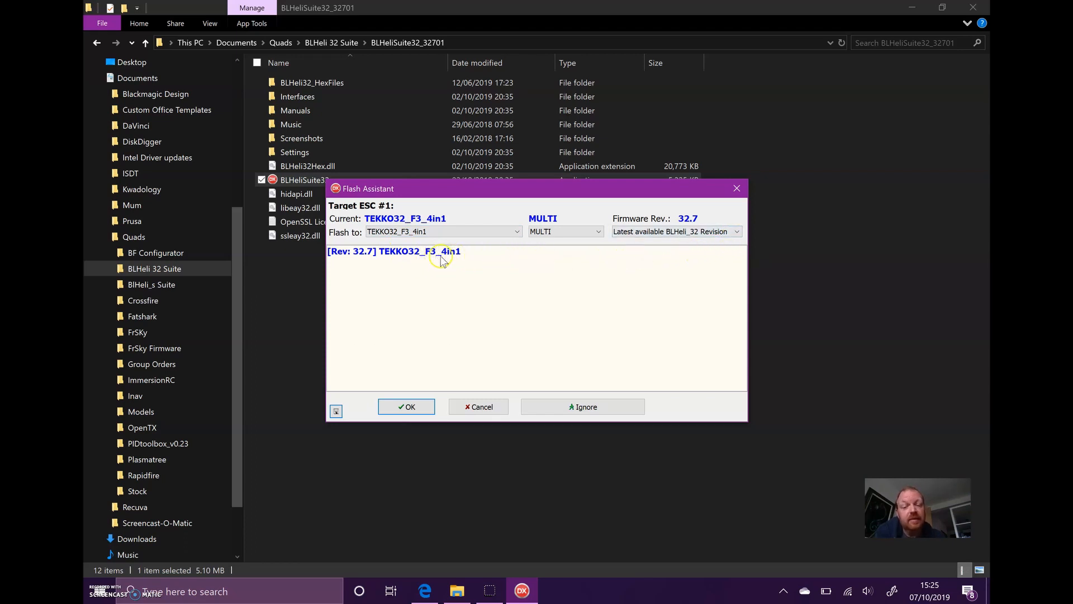
pyautogui.click(736, 232)
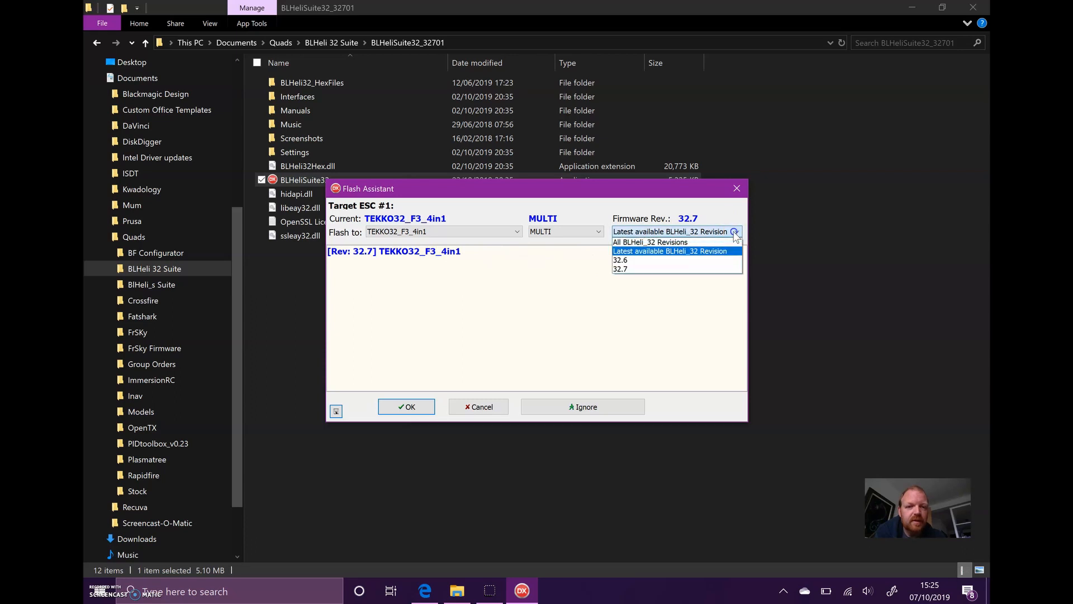
pyautogui.click(647, 269)
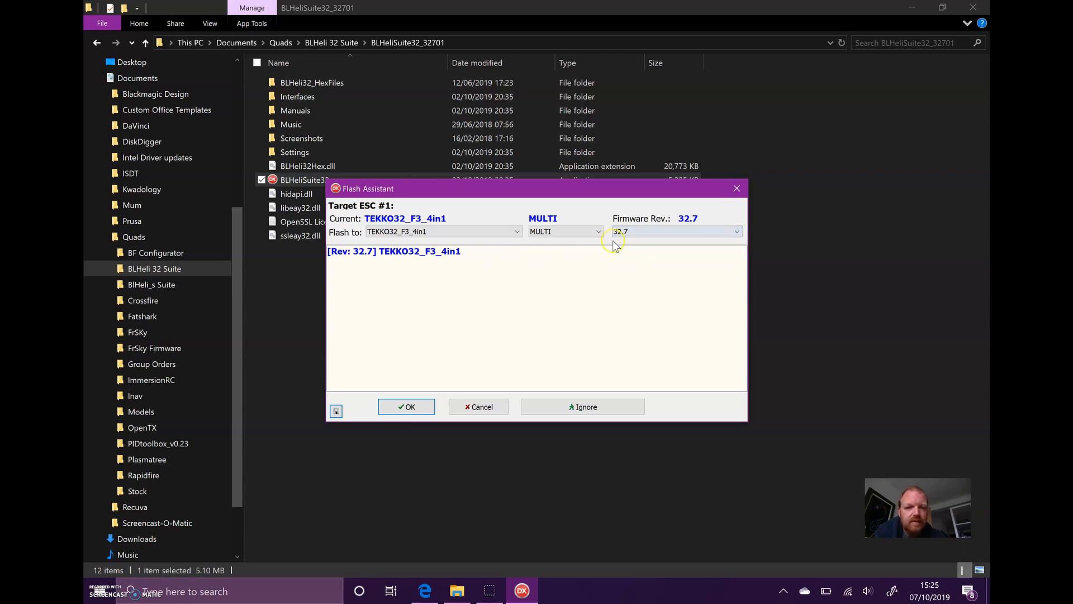
pyautogui.click(400, 408)
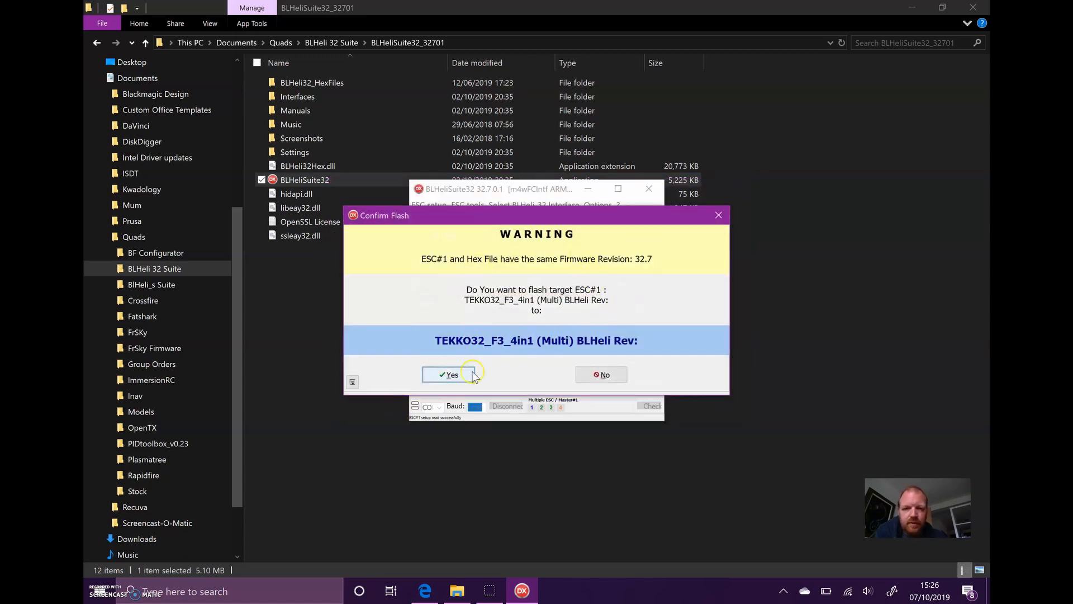
pyautogui.click(450, 374)
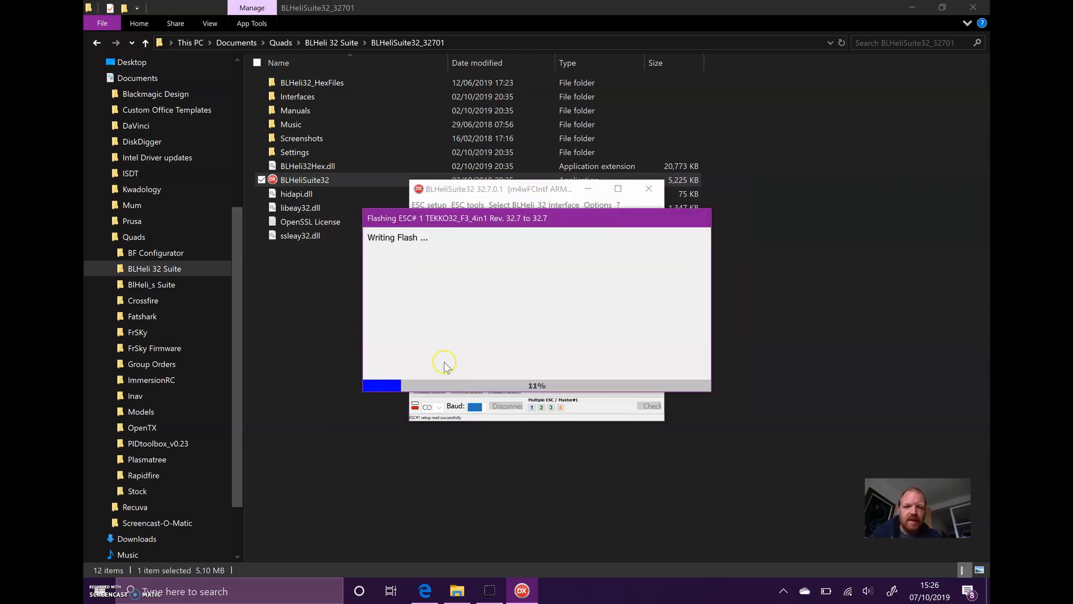
pyautogui.moveTo(519, 218); pyautogui.dragTo(269, 366)
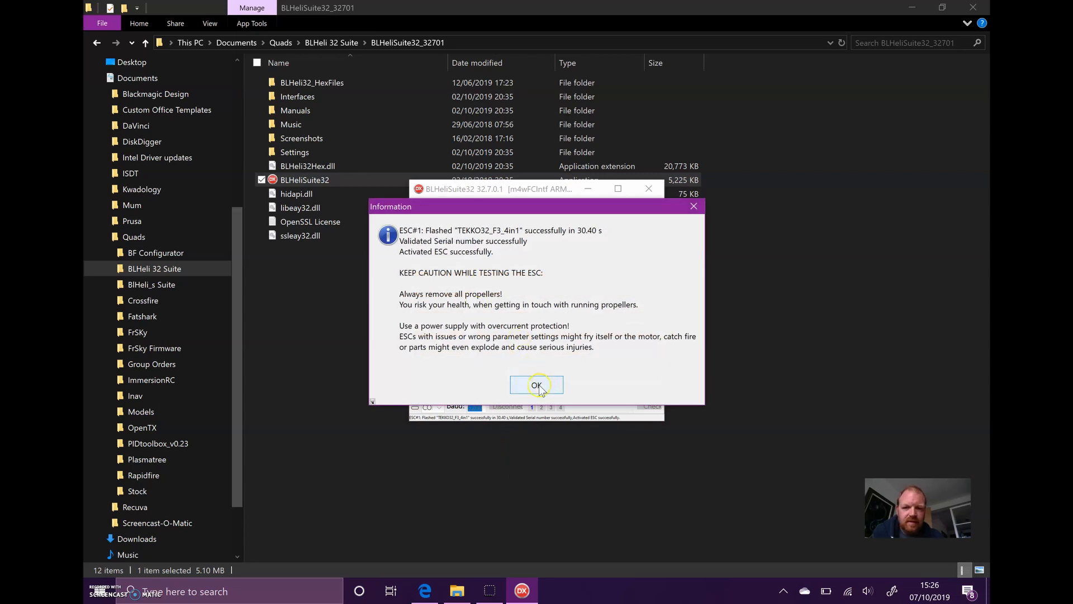
pyautogui.click(537, 385)
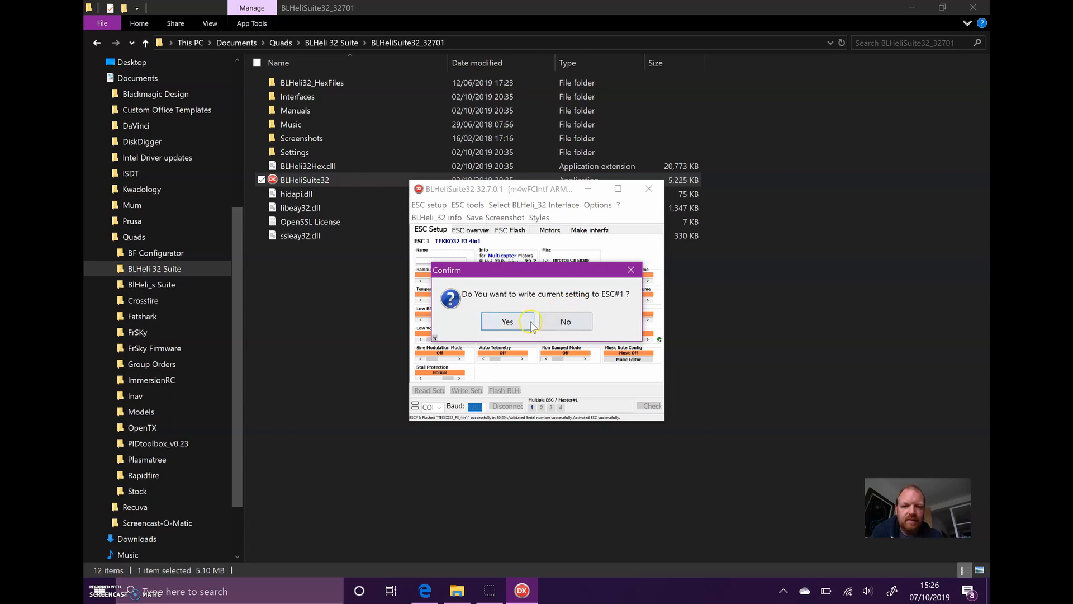
pyautogui.click(520, 324)
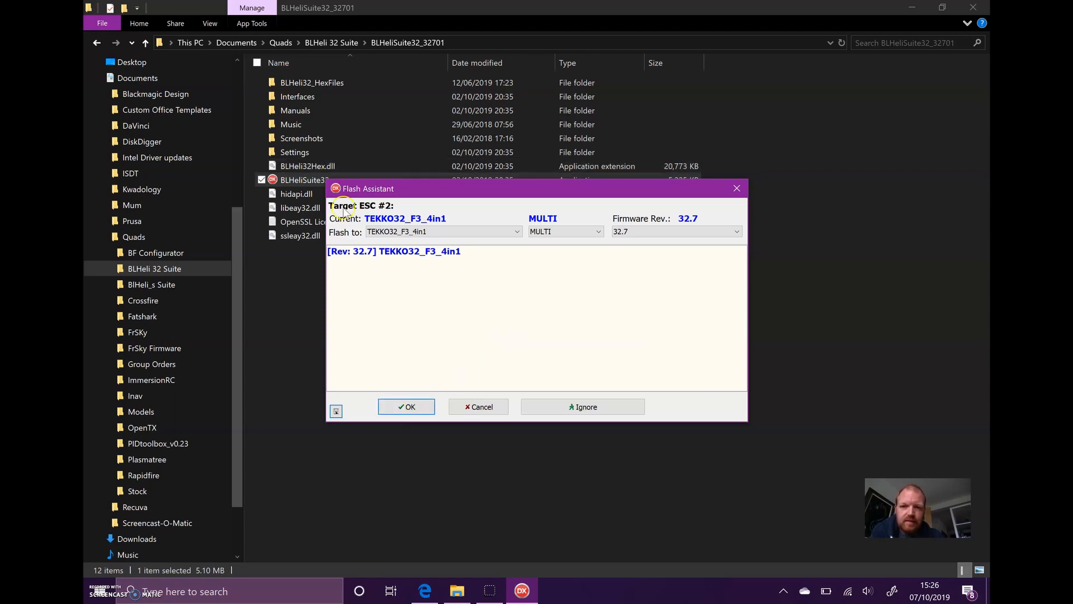
# Flash ESC #2 with the TEKKO32_F3_4in1 MULTI firmware, revision 32.7, and write the current settings back to it
pyautogui.click(408, 406)
pyautogui.click(456, 375)
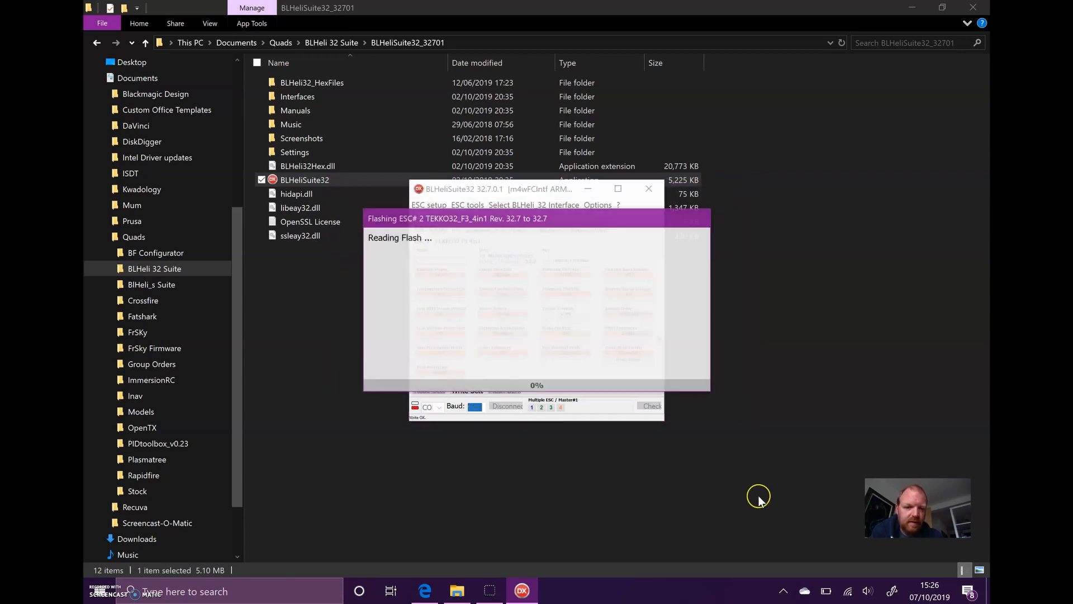
pyautogui.moveTo(542, 216); pyautogui.dragTo(332, 309)
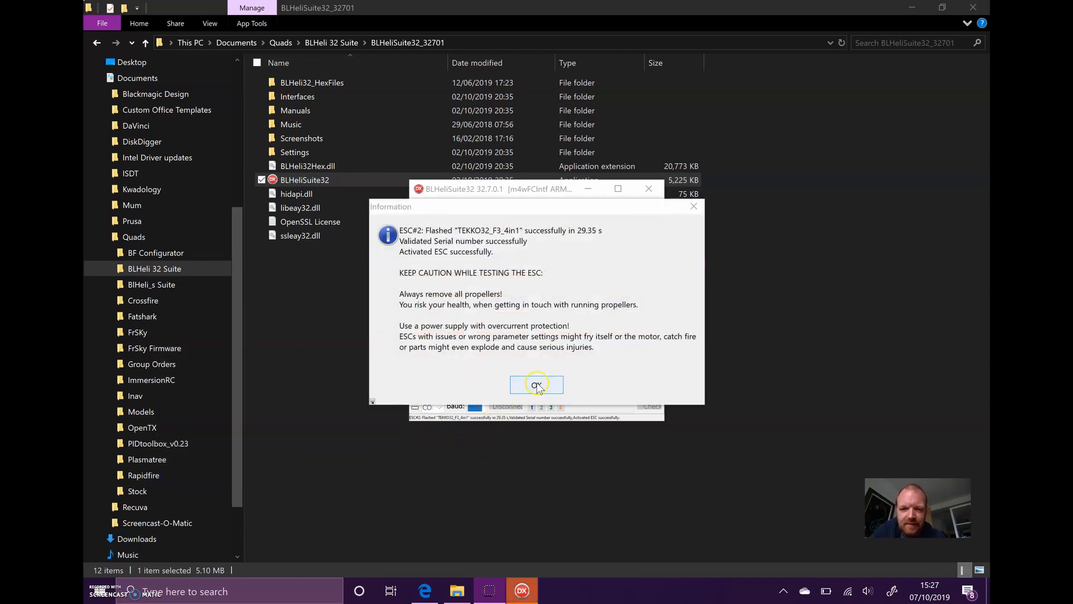
pyautogui.click(537, 385)
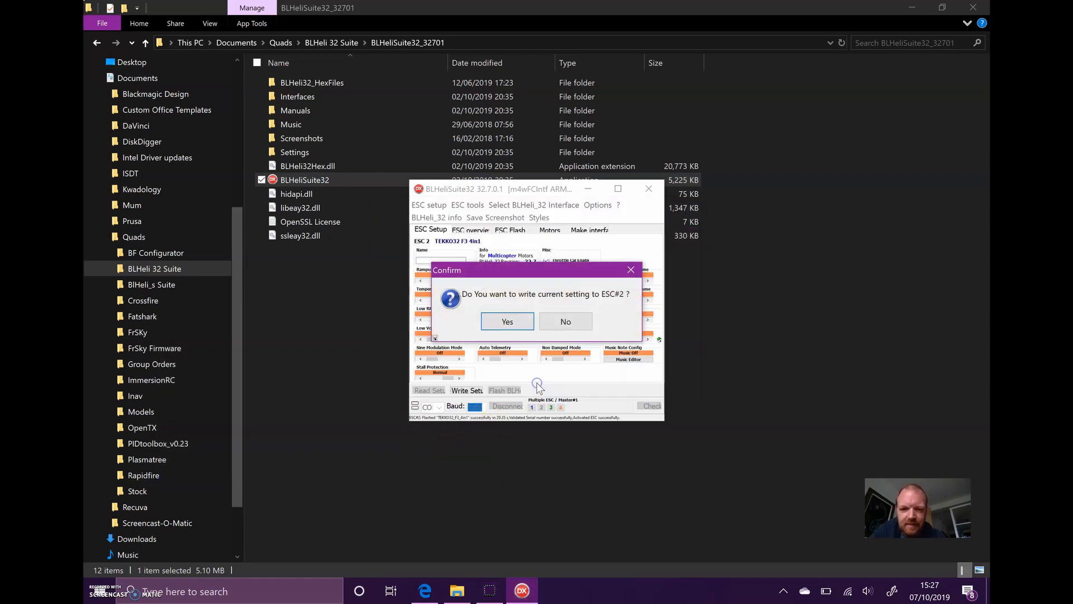
pyautogui.click(516, 327)
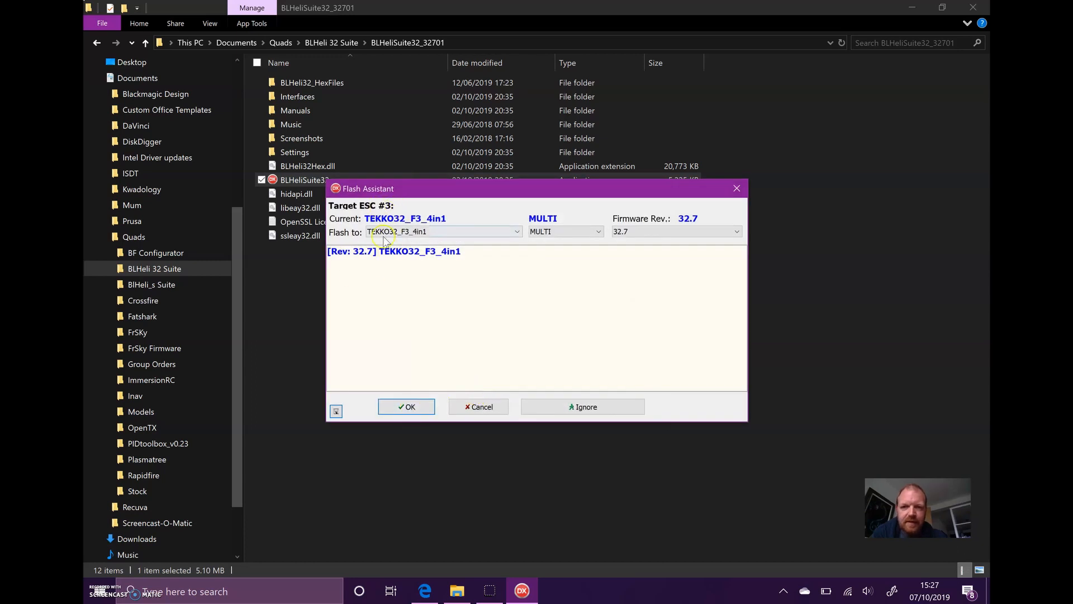
# Flash ESC #3 with the TEKKO32_F3_4in1 MULTI firmware, revision 32.7, and write the current settings back to it
pyautogui.click(411, 407)
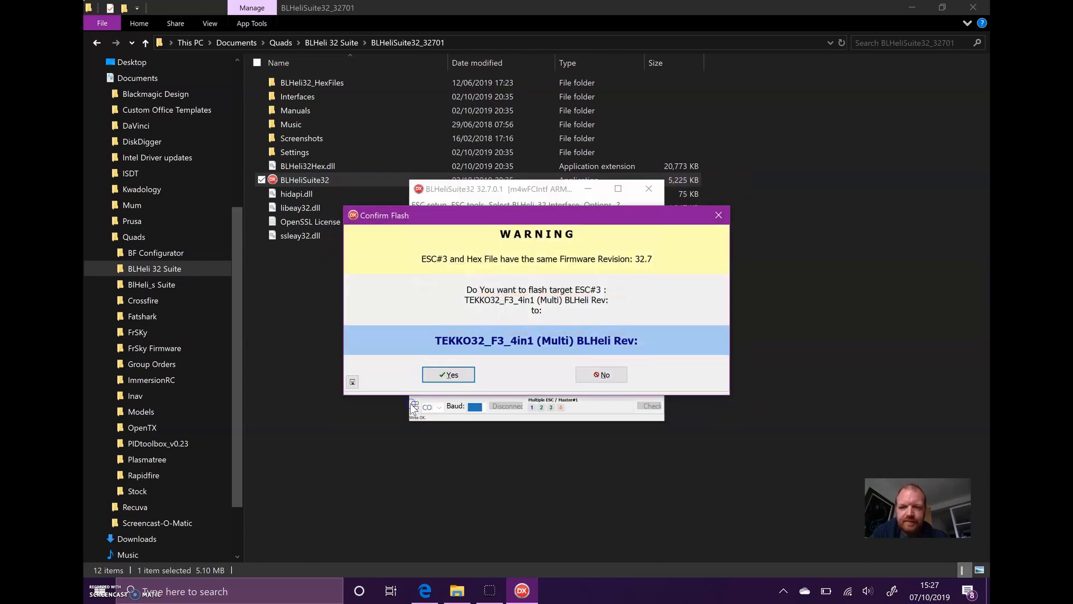
pyautogui.click(451, 375)
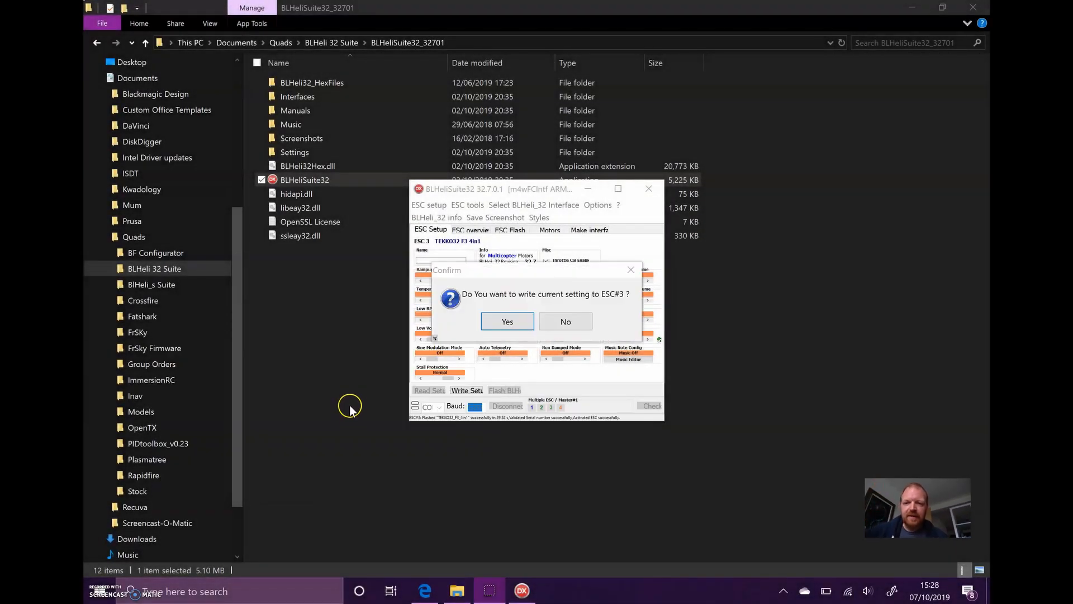
pyautogui.click(523, 324)
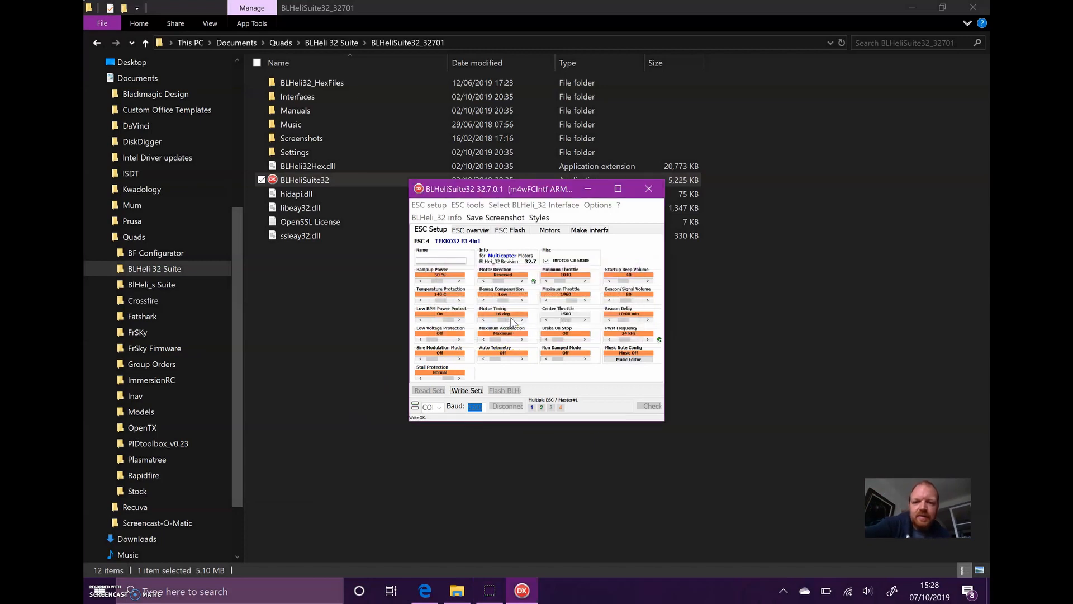
# Flash ESC #4 with the TEKKO32_F3_4in1 MULTI firmware, revision 32.7, and write the current settings back to it
pyautogui.click(490, 390)
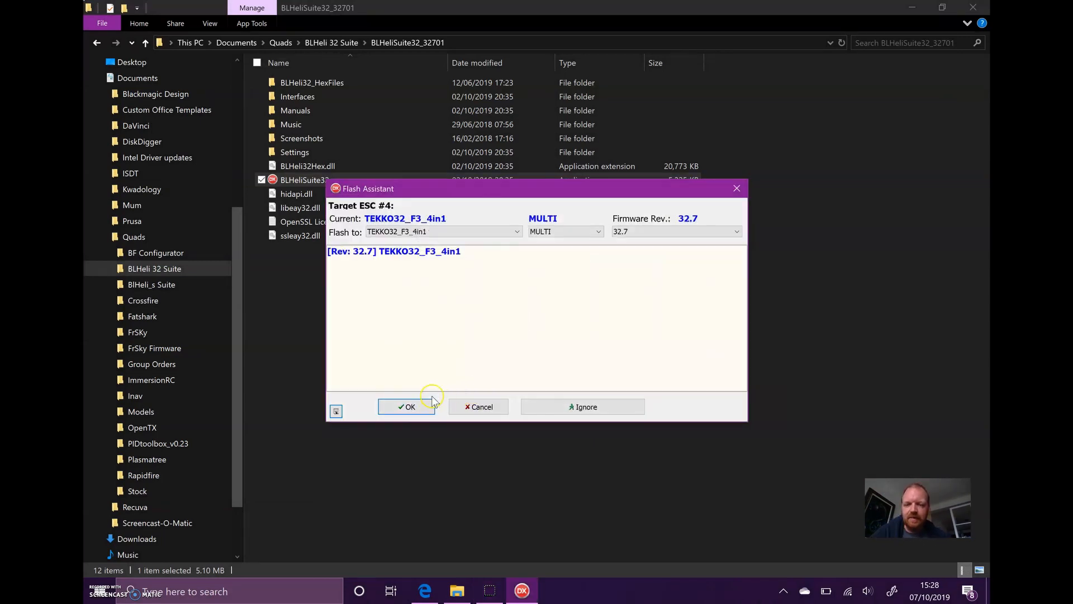
pyautogui.click(406, 410)
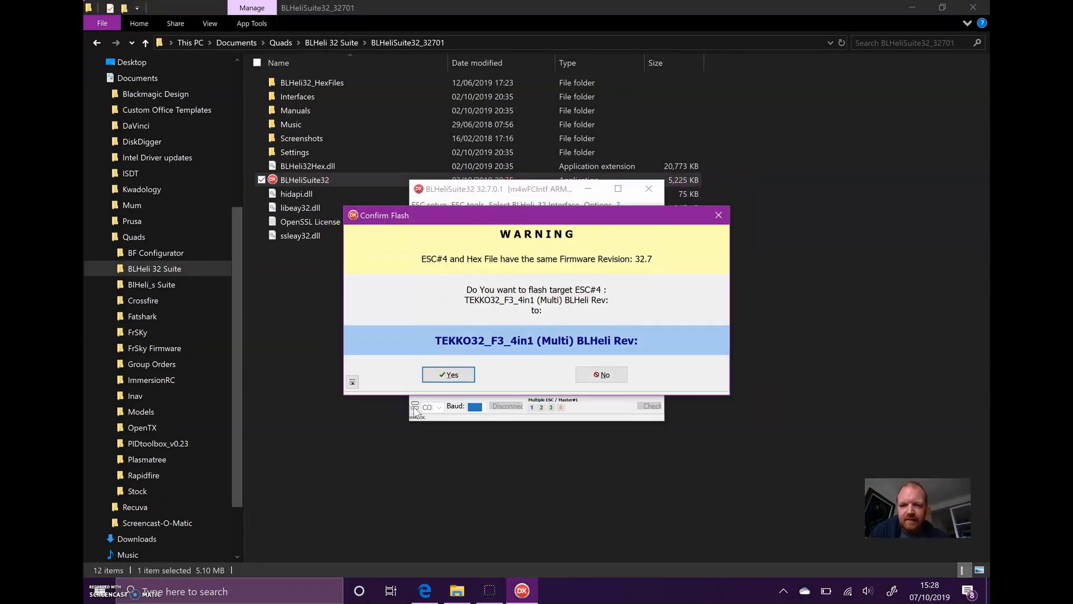
pyautogui.click(473, 378)
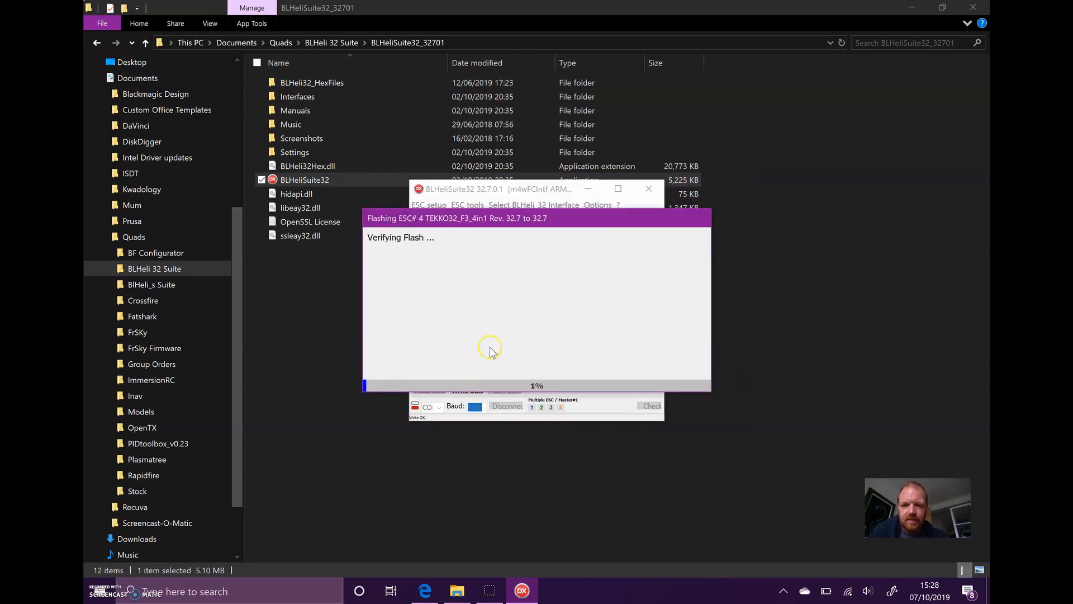
pyautogui.moveTo(545, 214); pyautogui.dragTo(284, 363)
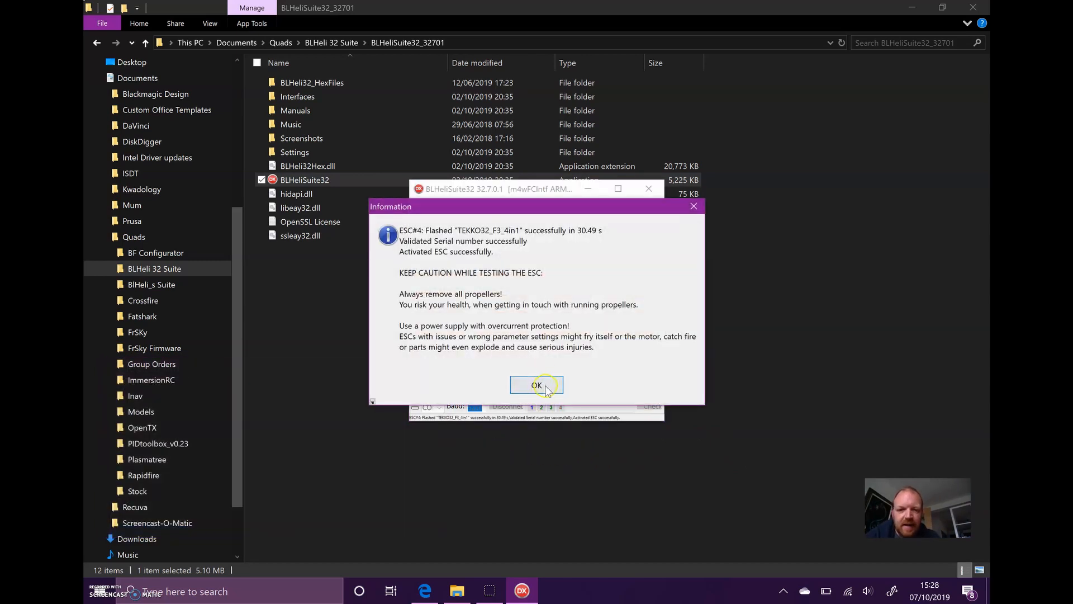
pyautogui.click(546, 387)
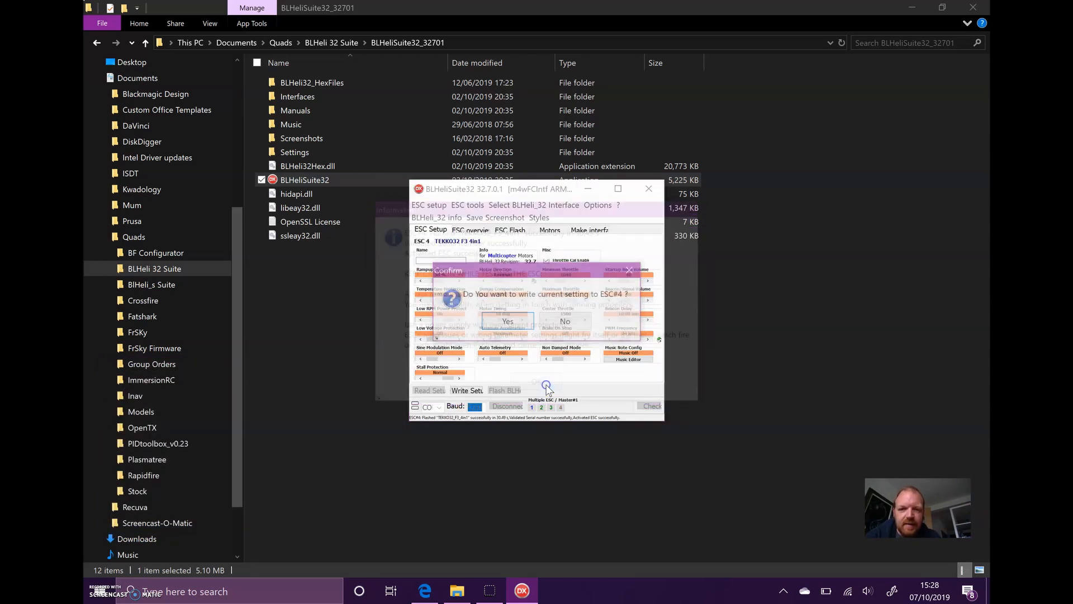
pyautogui.click(507, 321)
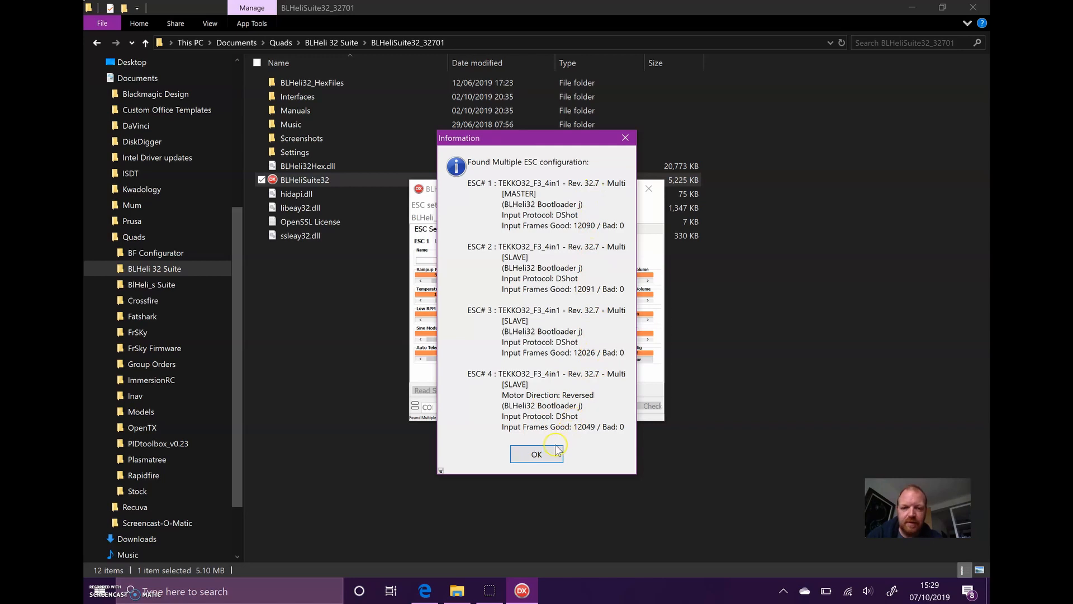
# Dismiss the multiple ESC summary, disconnect from the flight controller and close BLHeliSuite32, leaving the desktop clear
pyautogui.click(536, 454)
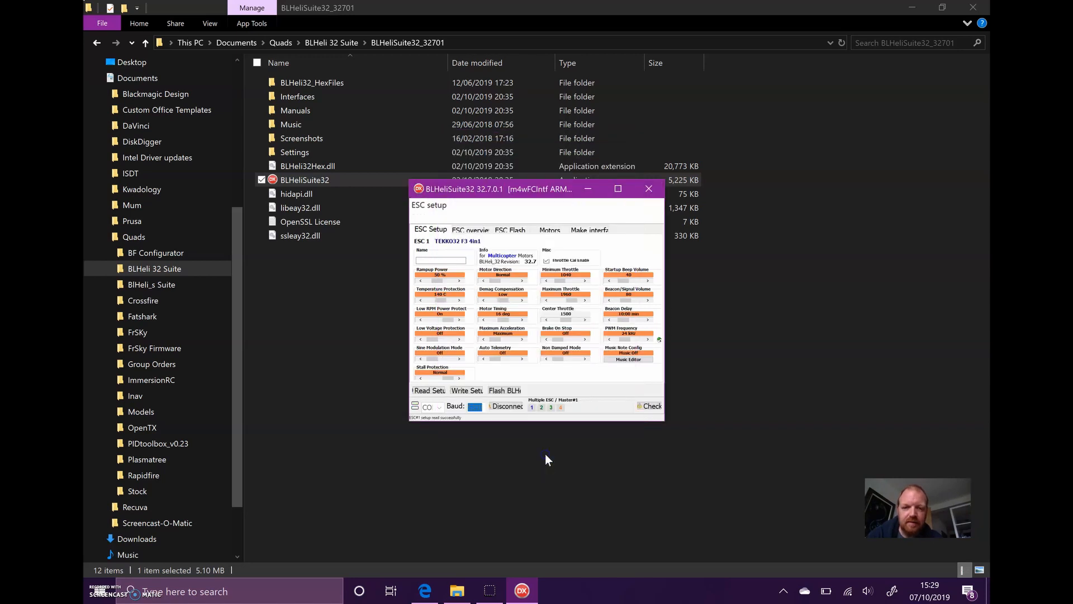
pyautogui.click(509, 408)
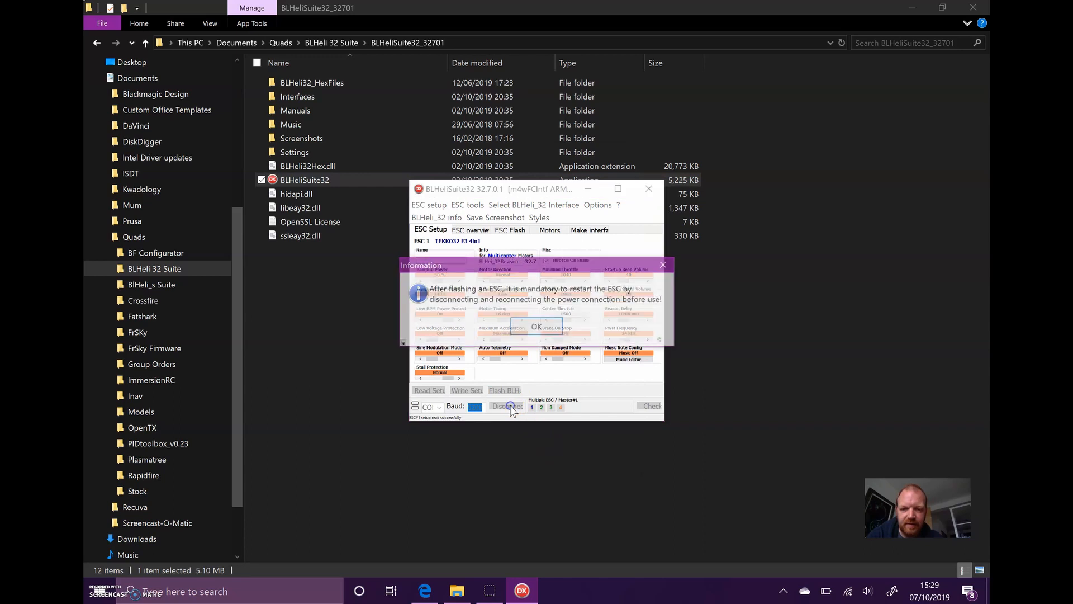
pyautogui.click(537, 329)
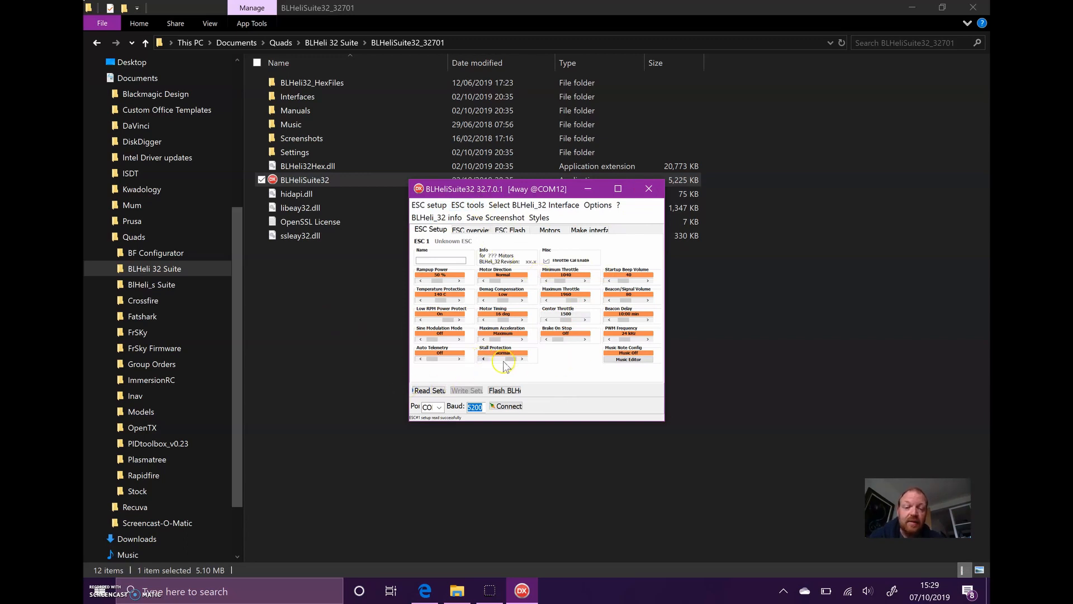
pyautogui.click(648, 190)
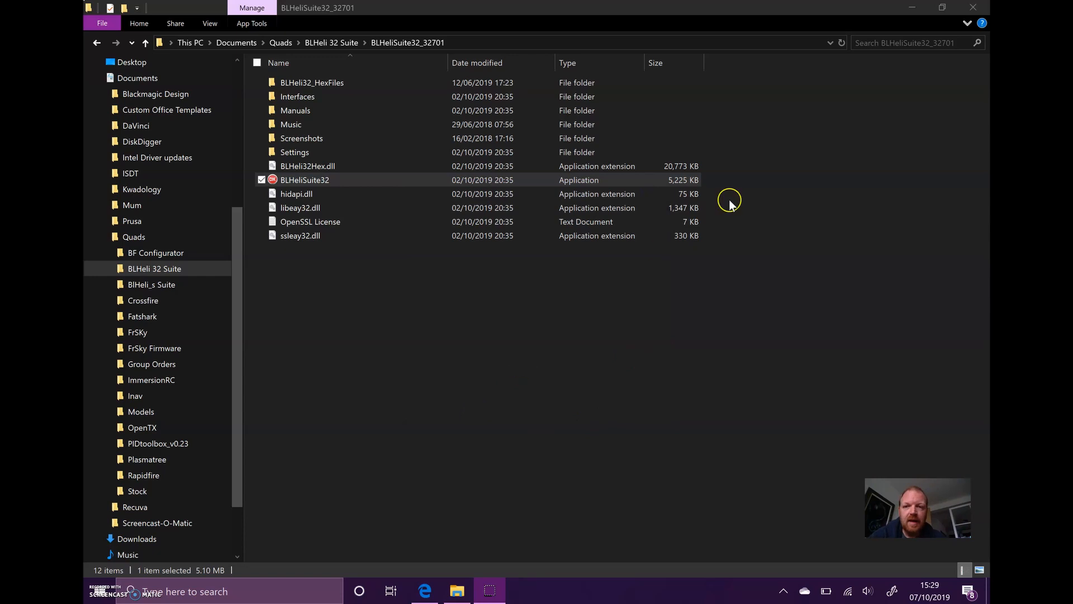
pyautogui.click(916, 8)
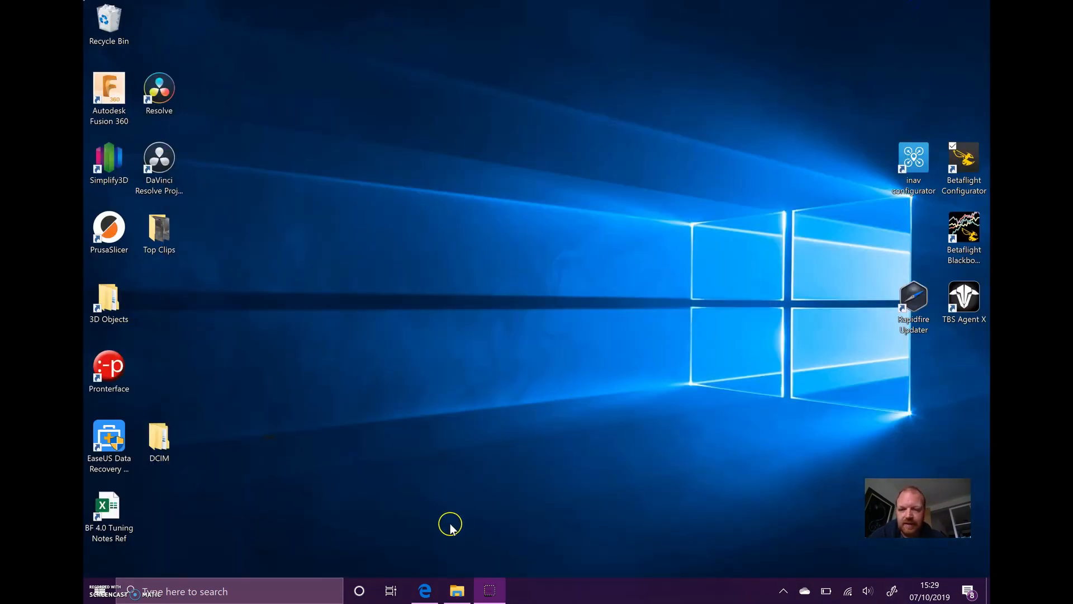
# Switch to the Edge browser, search for "betaflight configurator" in a new tab and open its GitHub releases page
pyautogui.click(423, 586)
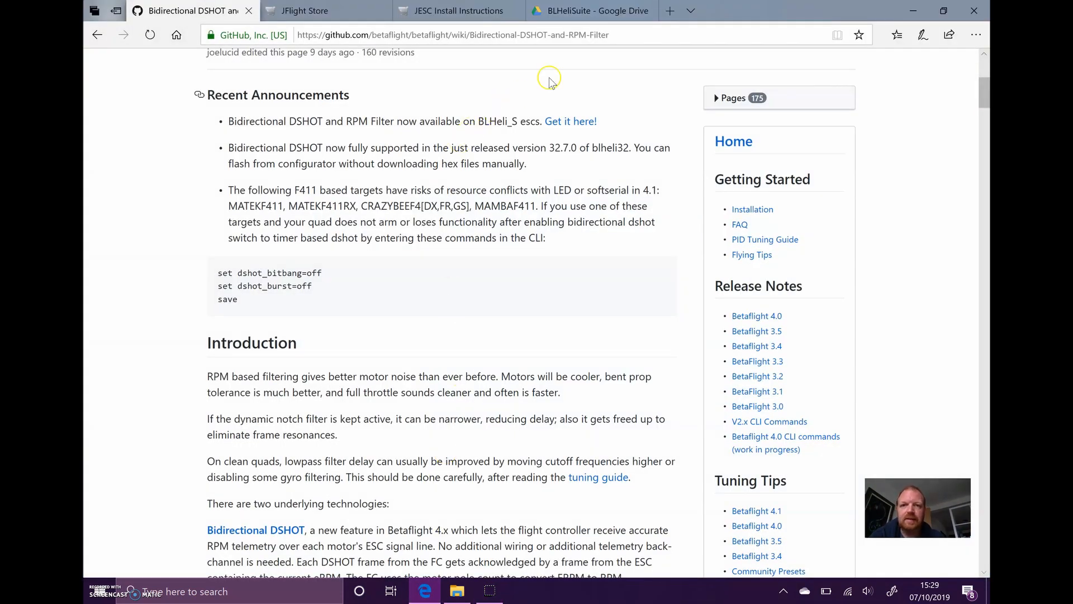
pyautogui.click(669, 10)
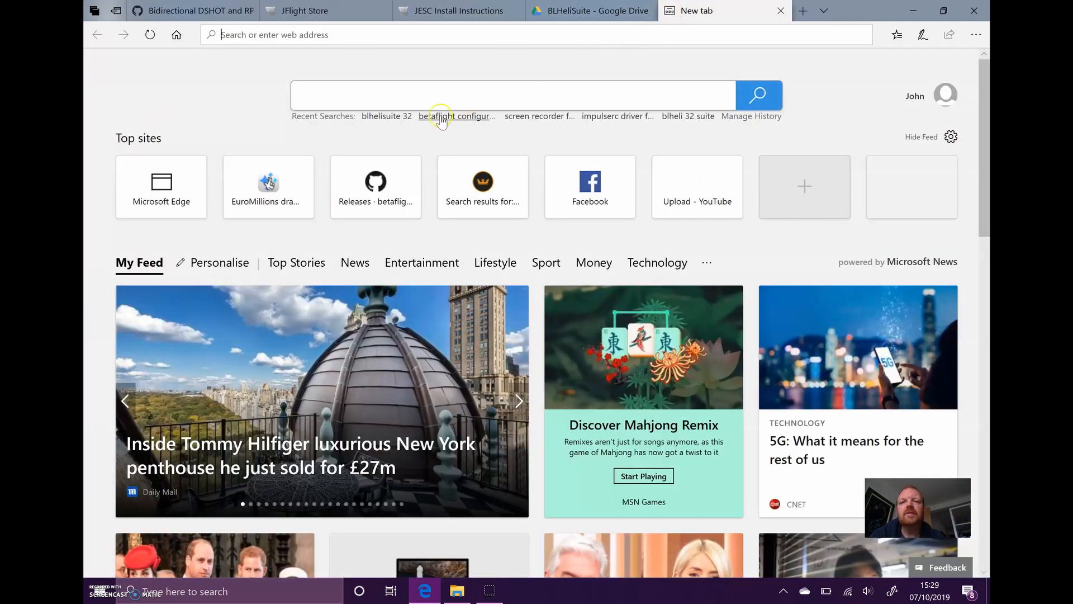
pyautogui.click(408, 94)
pyautogui.write('betsfl')
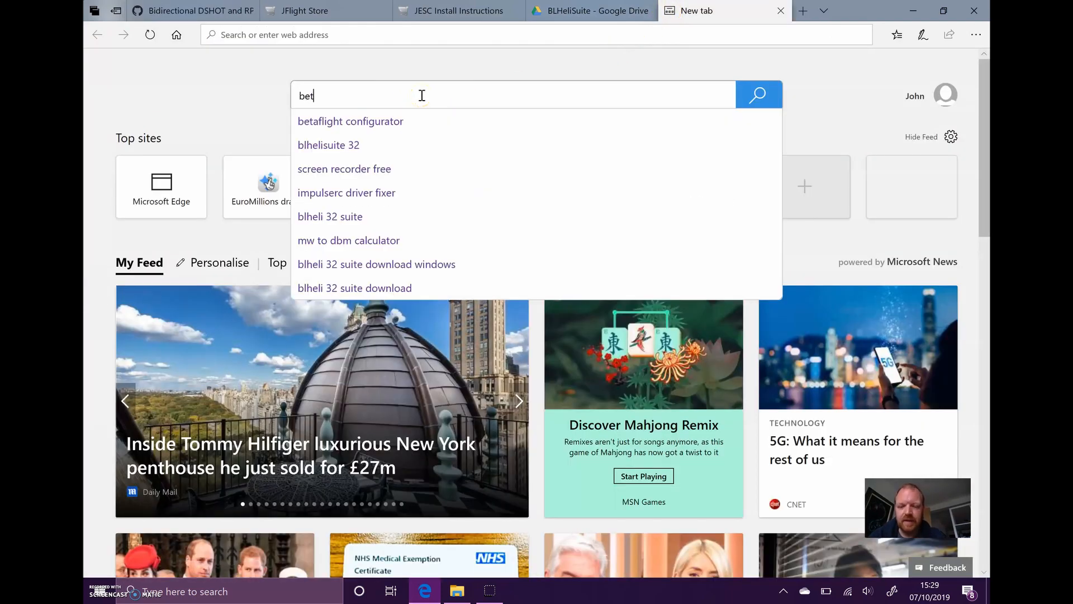
pyautogui.press('BackSpace')
pyautogui.press('BackSpace')
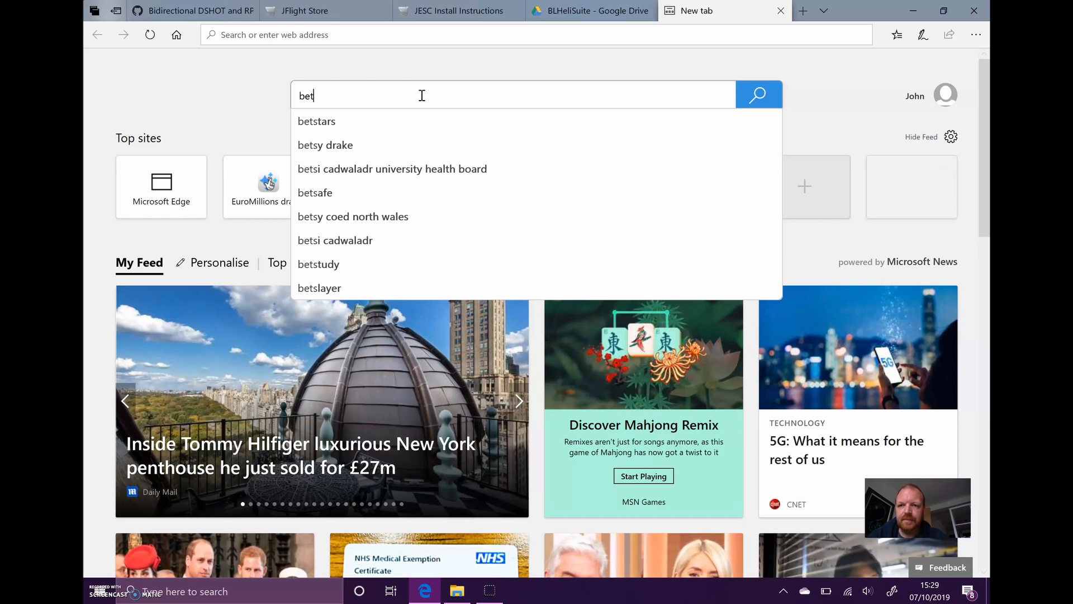
pyautogui.press('Down')
pyautogui.press('Return')
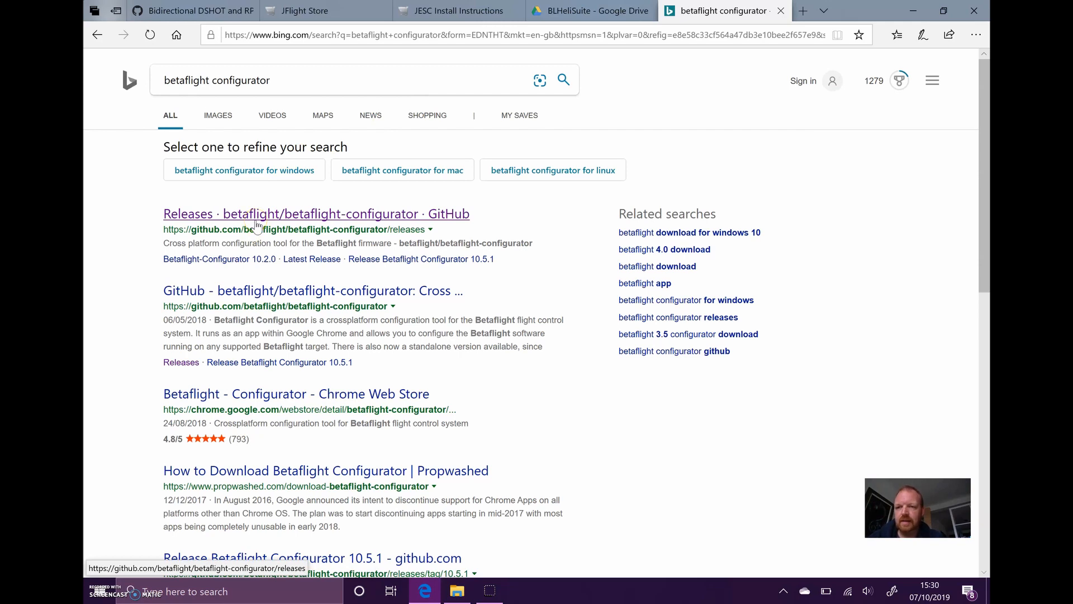
pyautogui.click(259, 217)
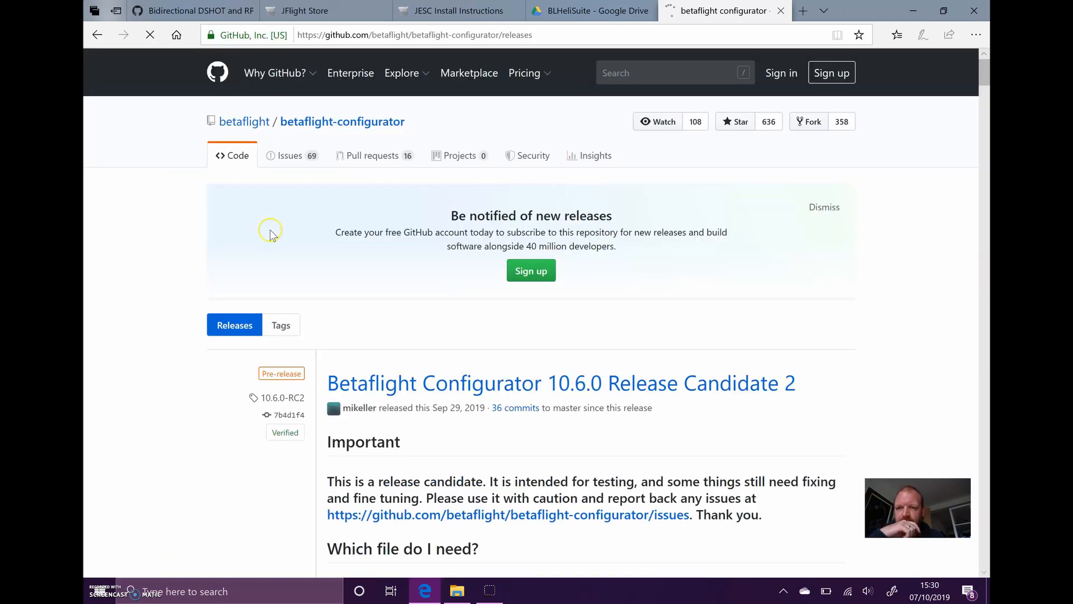
# Locate betaflight-configurator-installer_10.6.0-RC2_win32.exe among the 10.6.0 Release Candidate 2 assets, request its download and cancel it
pyautogui.scroll(-2, 506, 348)
pyautogui.scroll(-3, 506, 348)
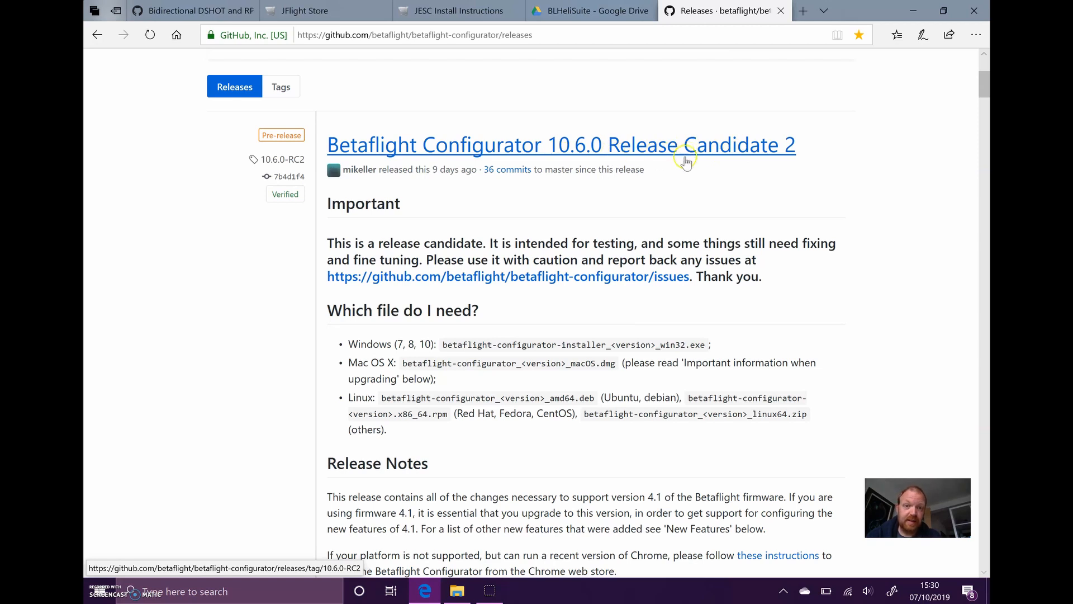
pyautogui.scroll(-8, 505, 208)
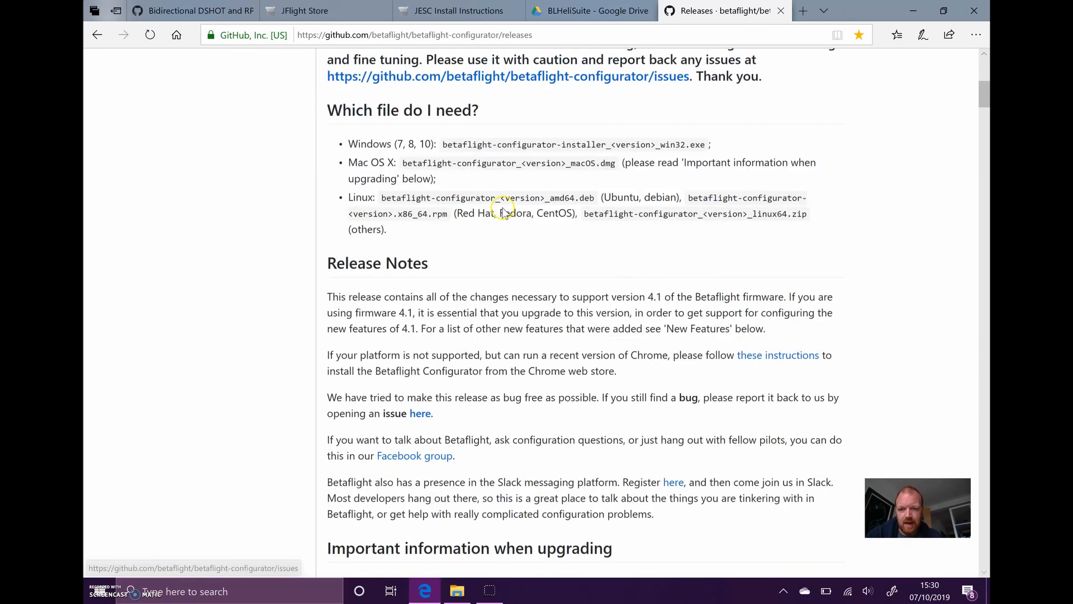
pyautogui.scroll(-15, 503, 207)
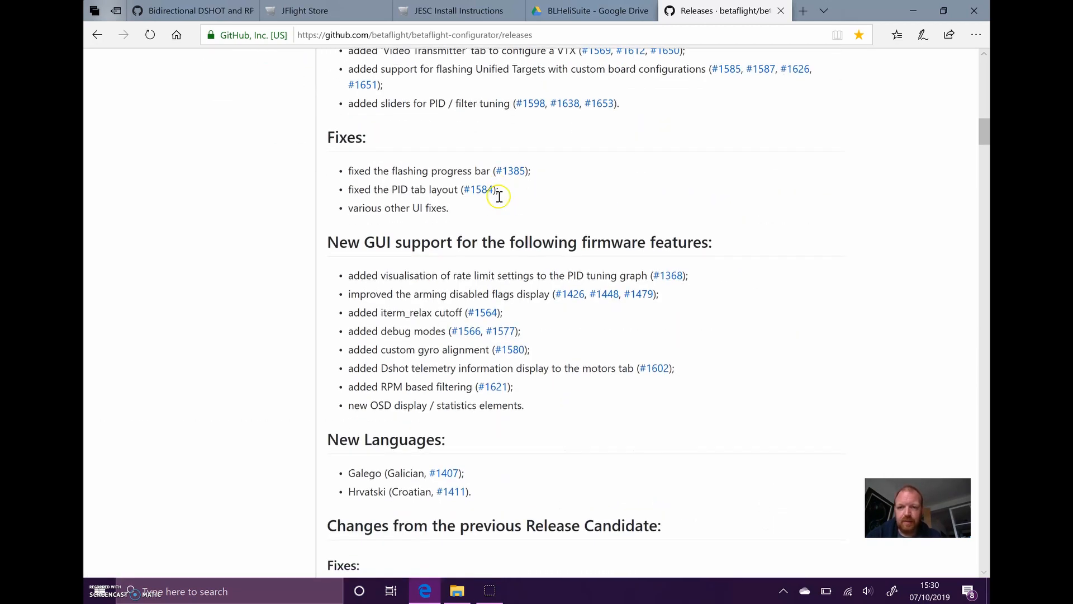
pyautogui.scroll(-4, 497, 201)
pyautogui.scroll(5, 443, 129)
pyautogui.scroll(-4, 441, 117)
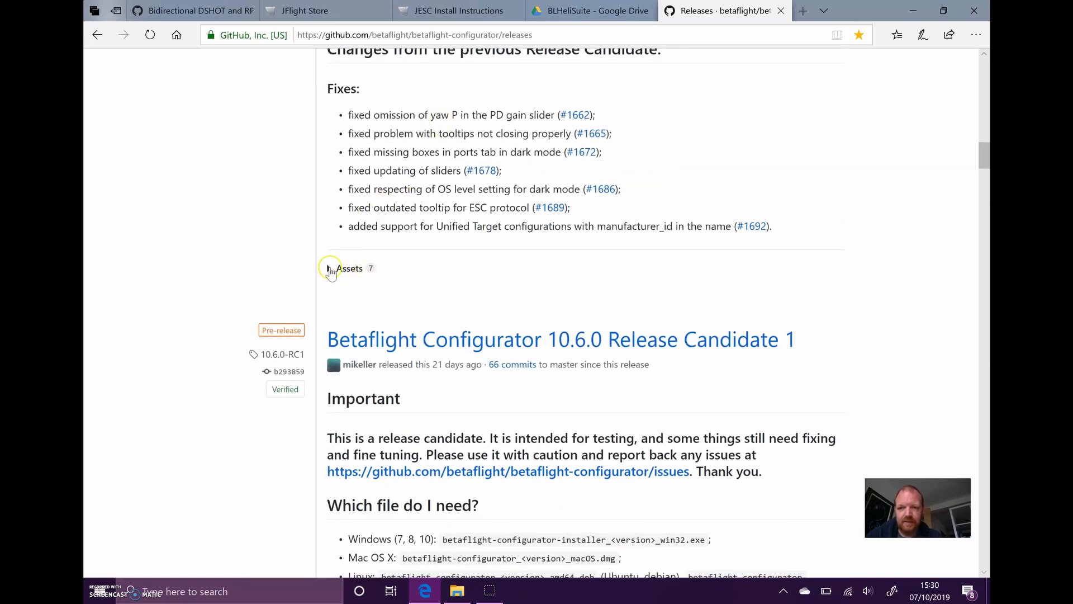
pyautogui.click(329, 268)
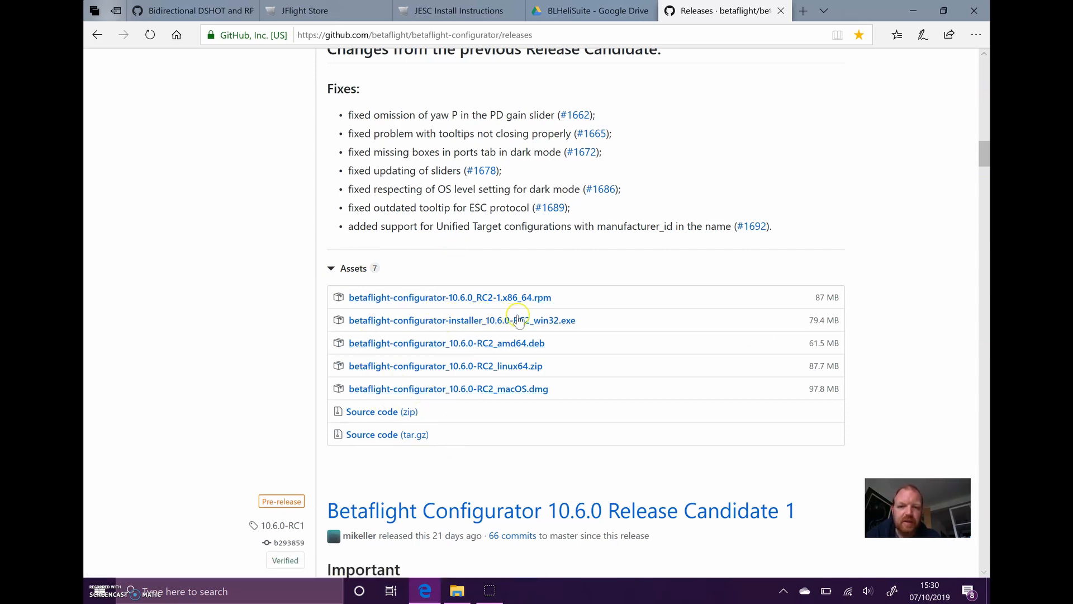
pyautogui.click(465, 324)
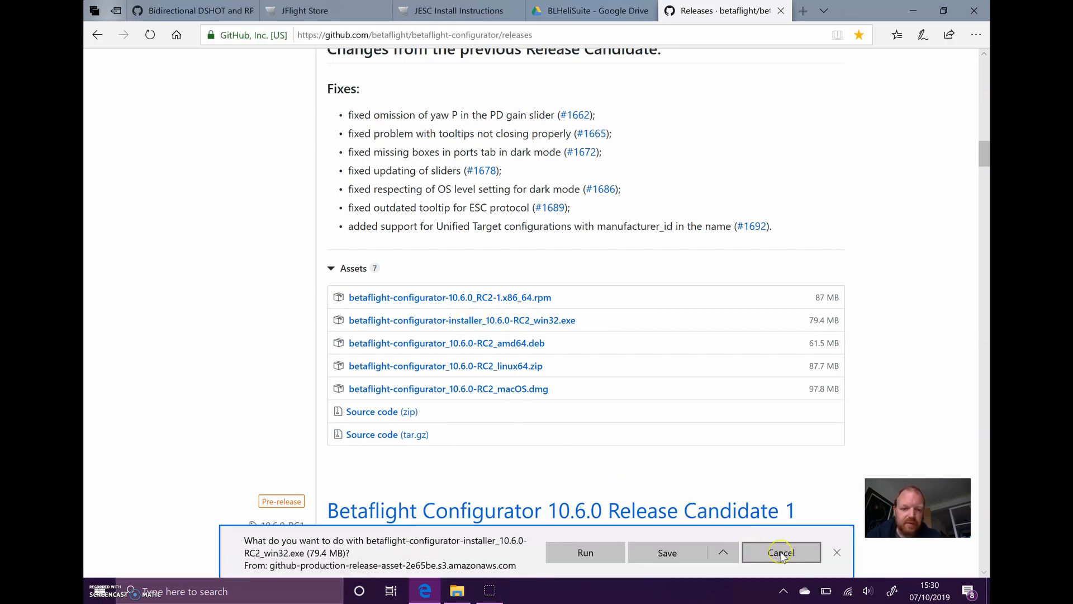
pyautogui.click(781, 553)
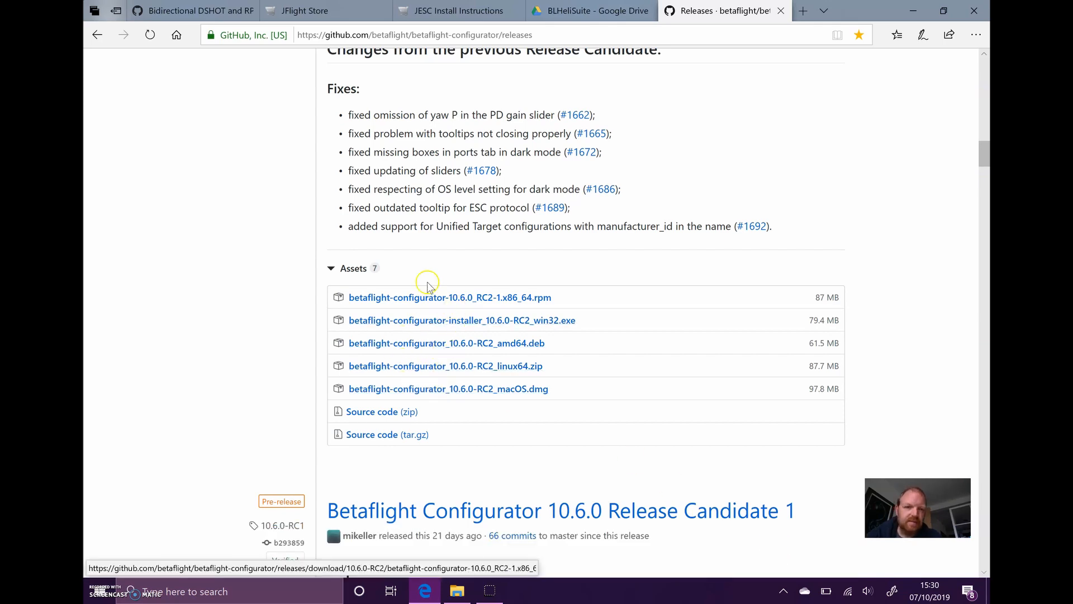
# Switch to File Explorer and open the BF Configurator folder under Quads to check the saved 10.6.0-RC2 installer
pyautogui.click(914, 10)
pyautogui.click(457, 591)
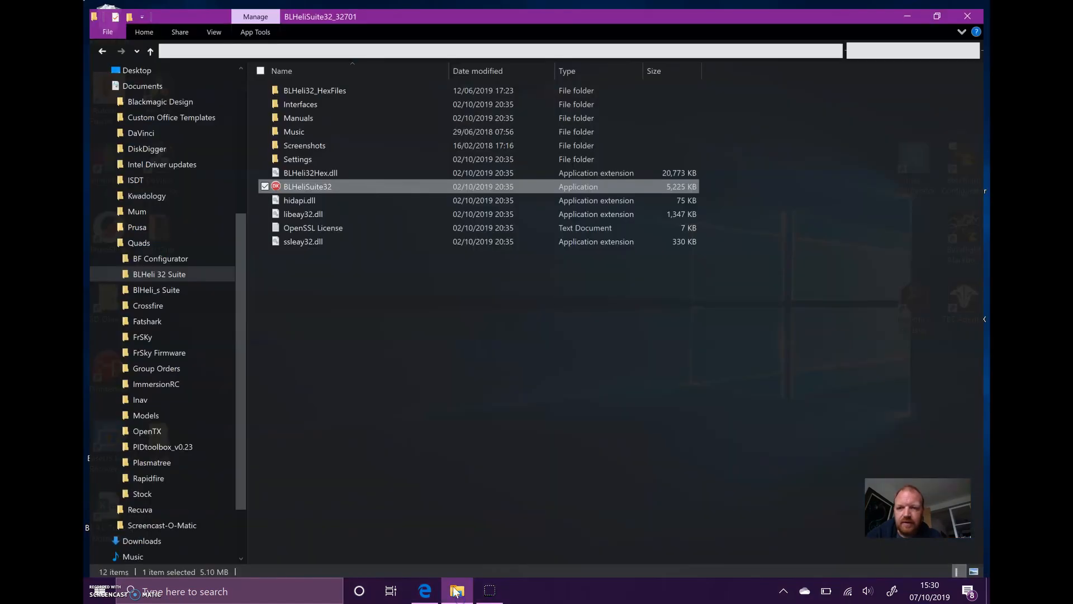
pyautogui.click(187, 252)
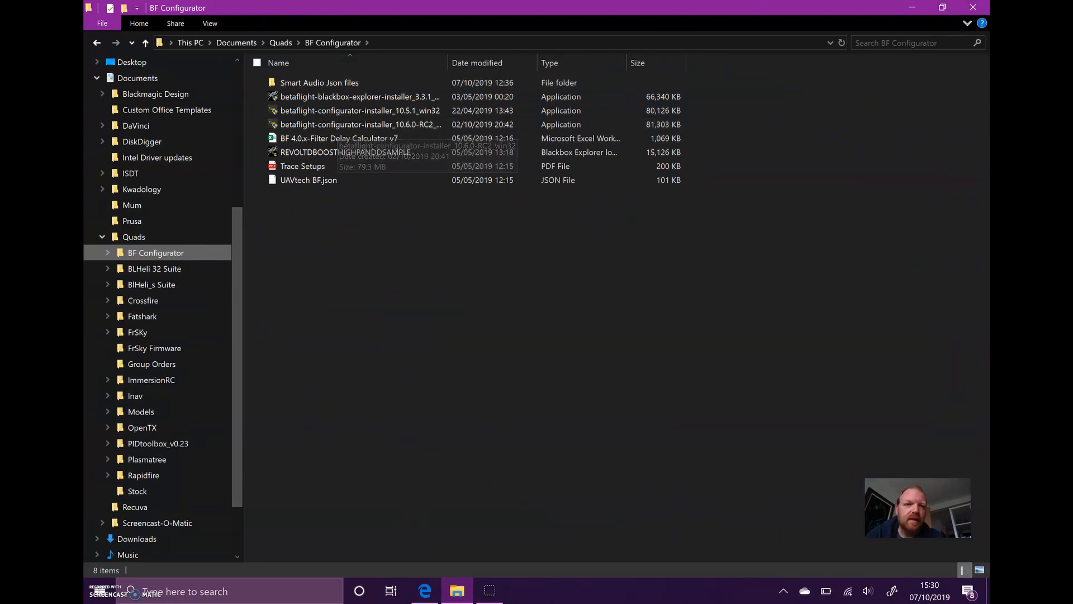
# Put File Explorer away and launch Betaflight Configurator from the desktop
pyautogui.click(910, 8)
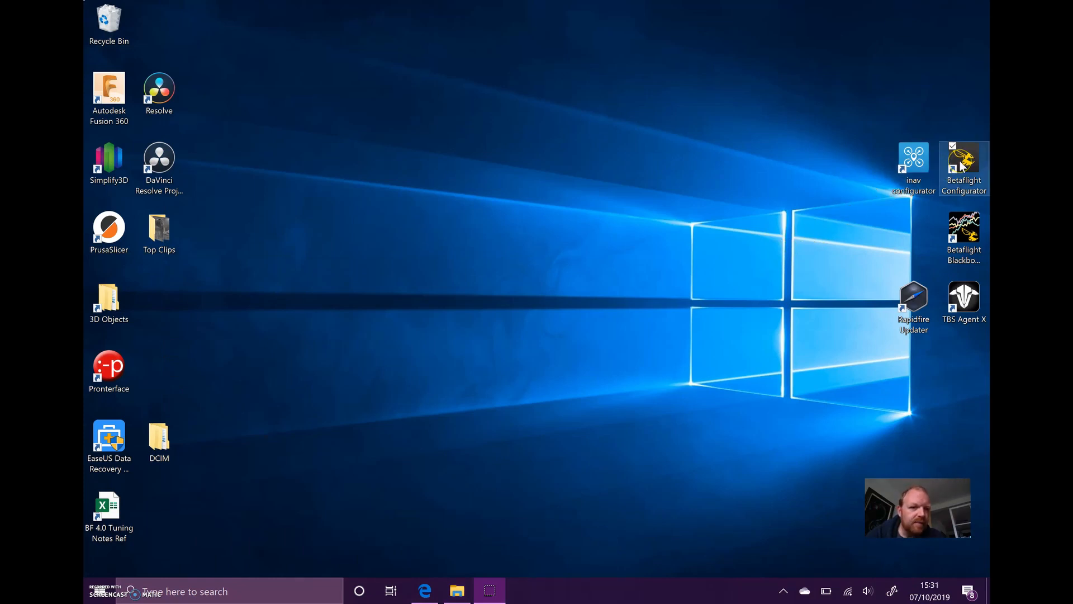
pyautogui.click(963, 165)
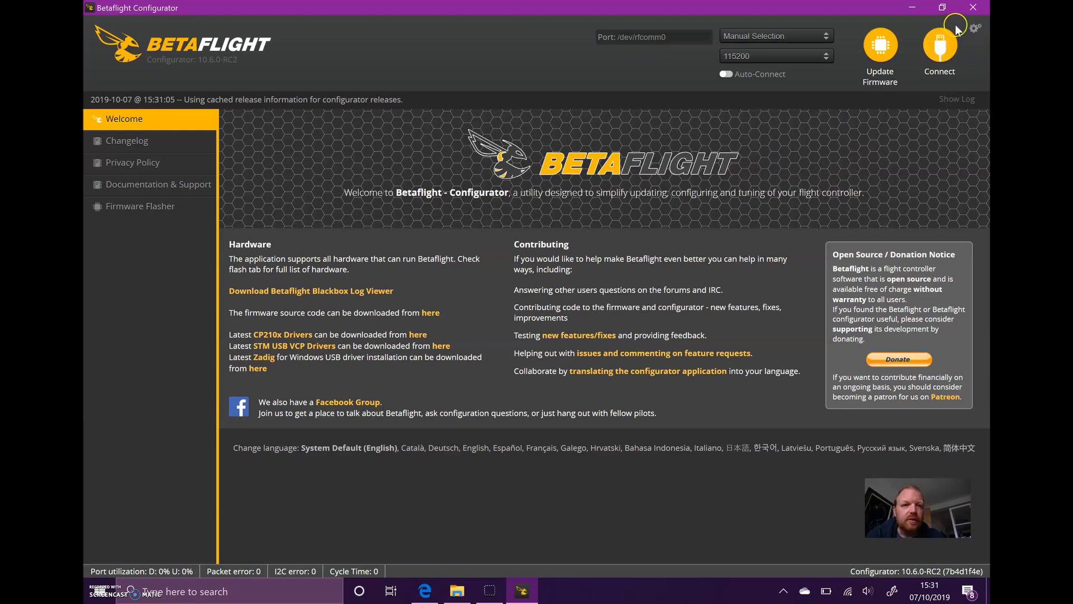
# Turn the dark theme off and back on in the configurator's options
pyautogui.click(977, 31)
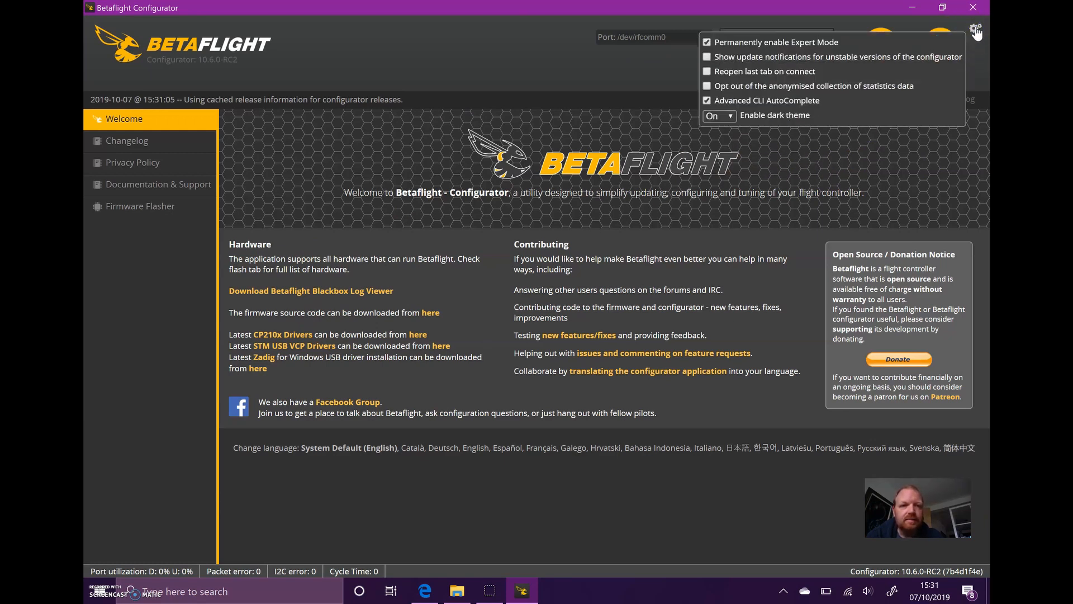
pyautogui.click(723, 116)
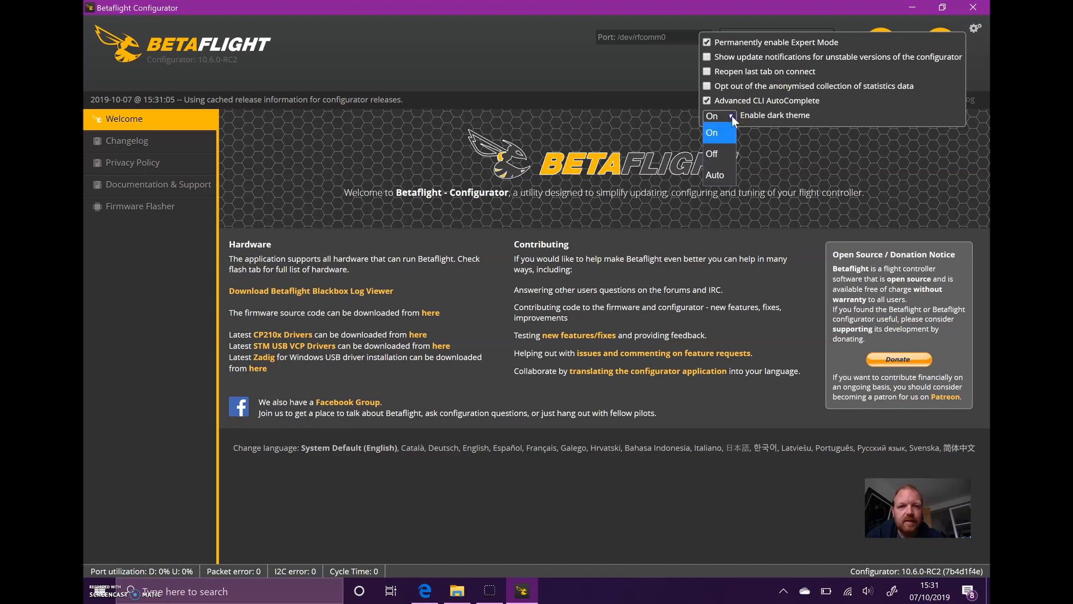
pyautogui.click(710, 152)
pyautogui.click(727, 118)
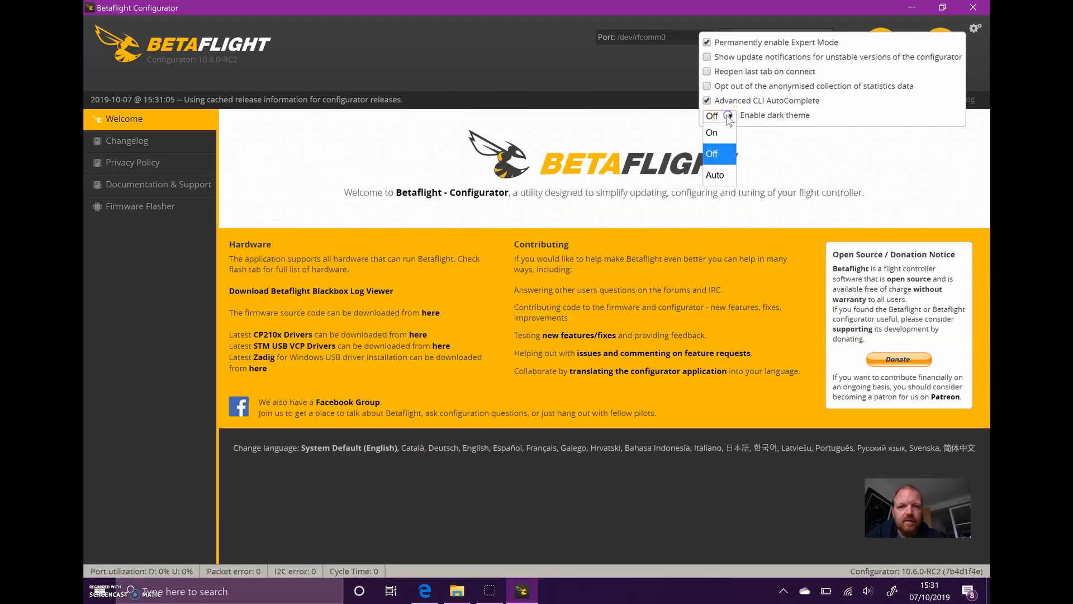
pyautogui.click(718, 137)
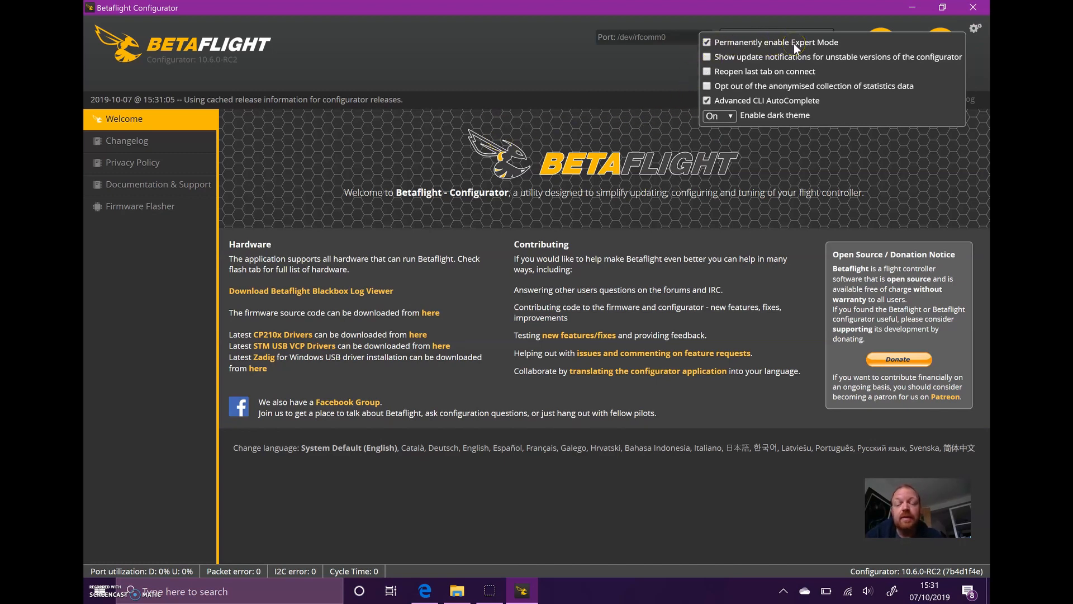
pyautogui.click(612, 82)
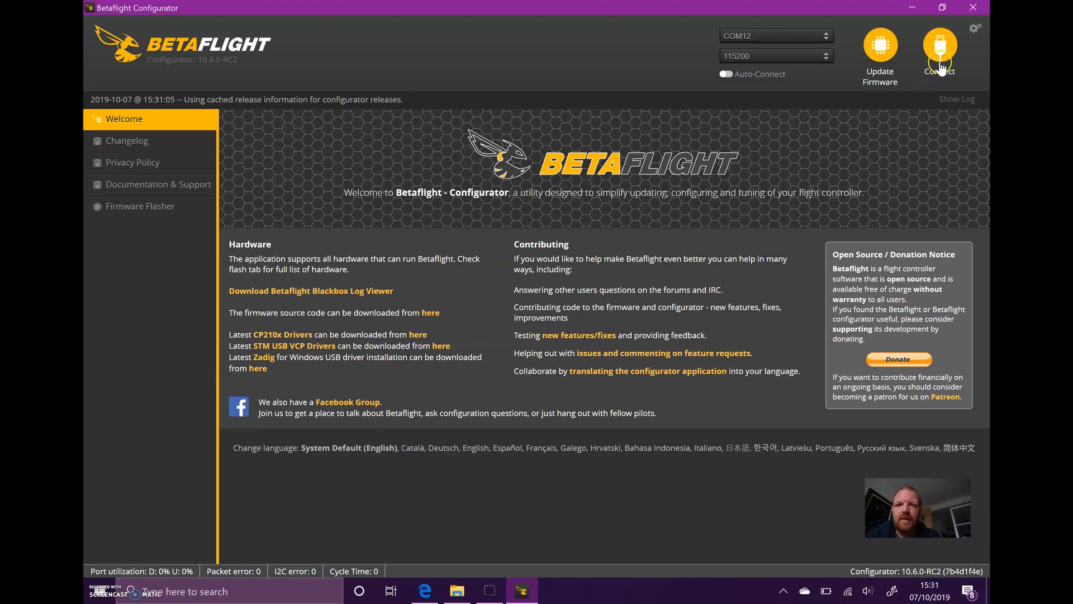
# Open the firmware flasher, disable Expert Mode and set the build type to Release And Release Candidate
pyautogui.click(882, 54)
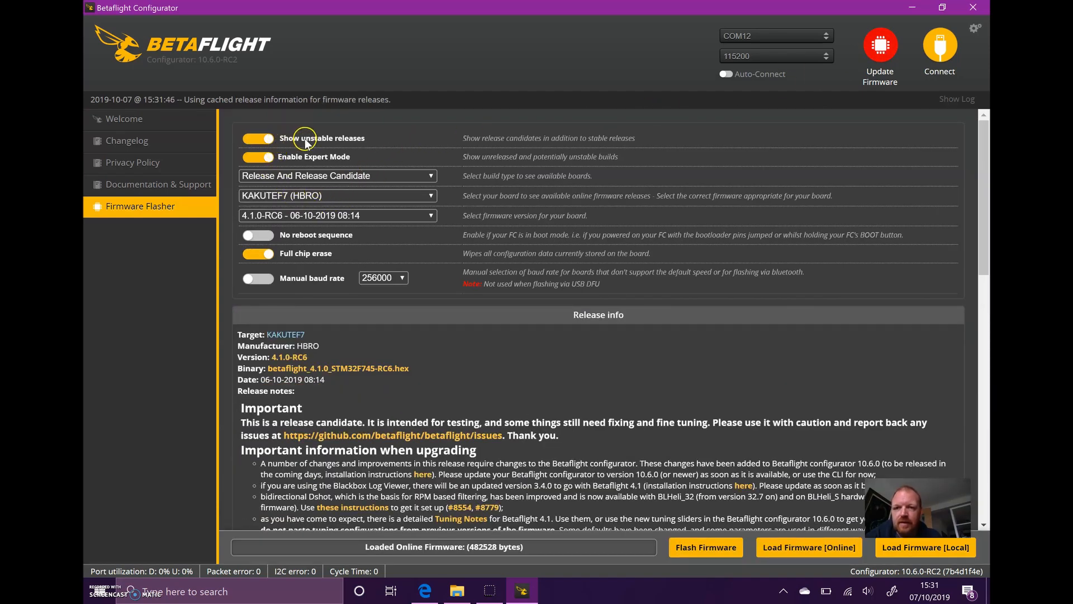
pyautogui.click(265, 158)
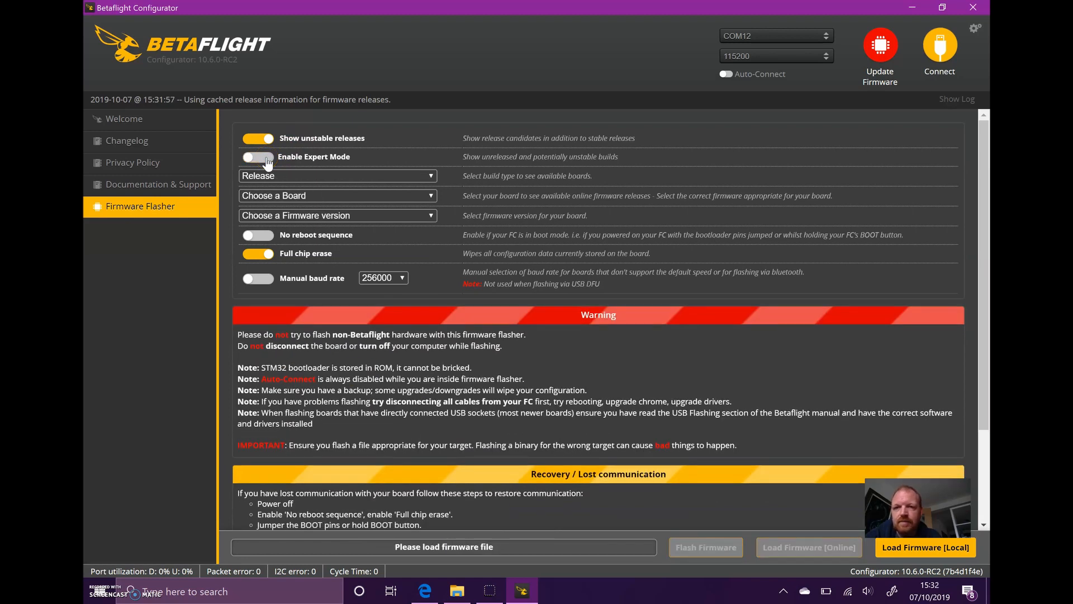
pyautogui.click(329, 176)
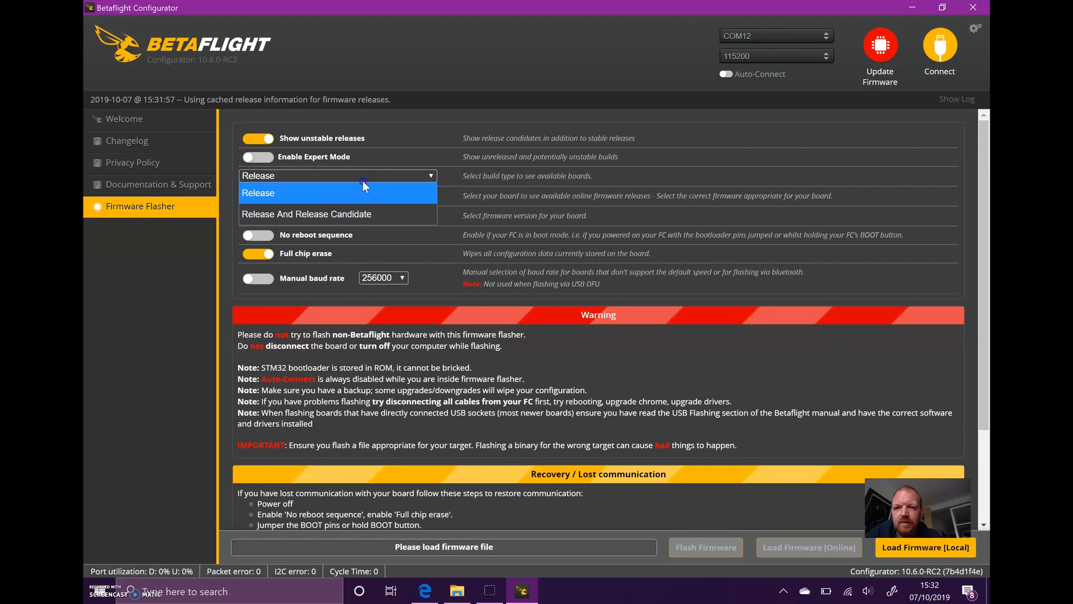
pyautogui.click(315, 212)
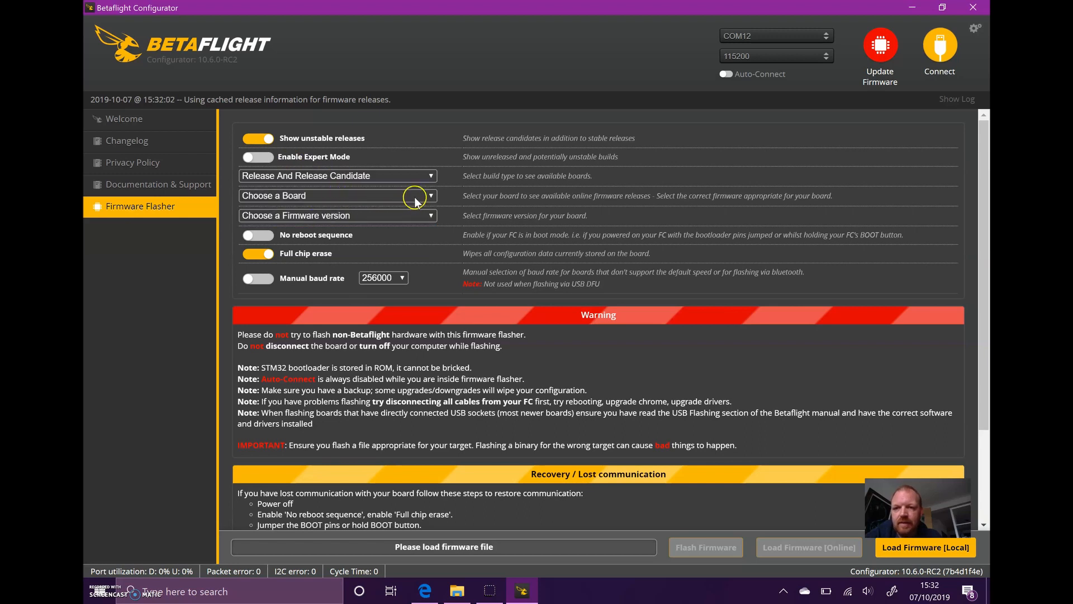
pyautogui.click(415, 196)
pyautogui.moveTo(433, 223); pyautogui.dragTo(413, 323)
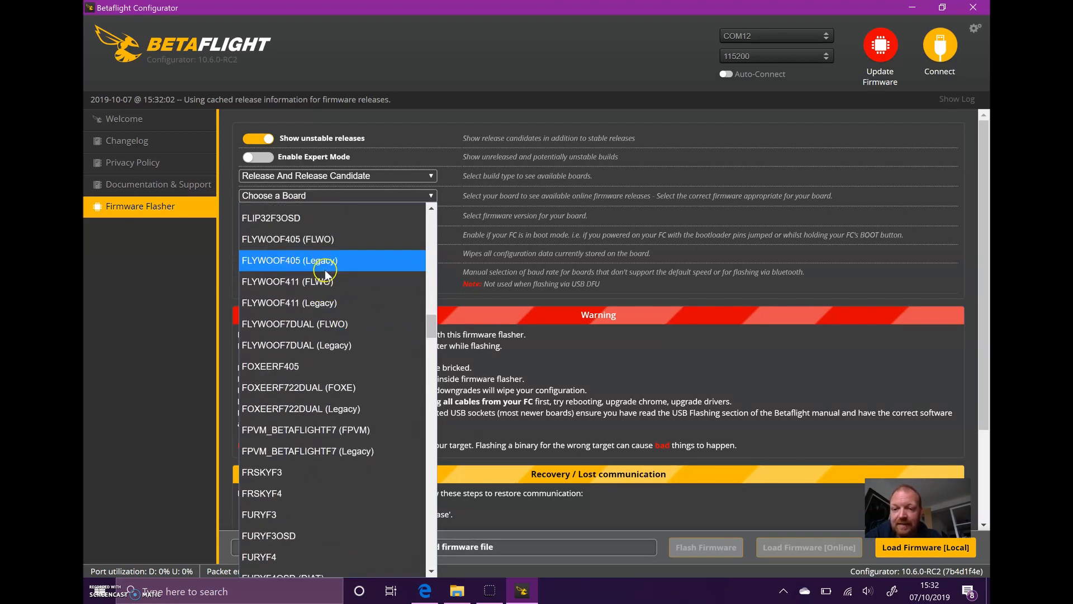
pyautogui.moveTo(427, 320); pyautogui.dragTo(416, 366)
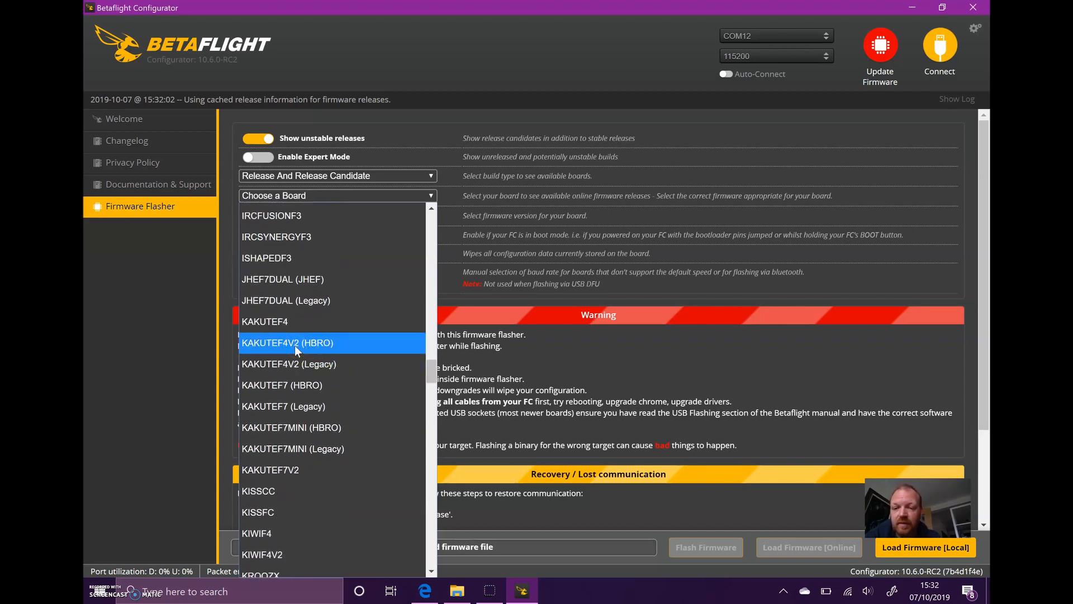
pyautogui.click(269, 410)
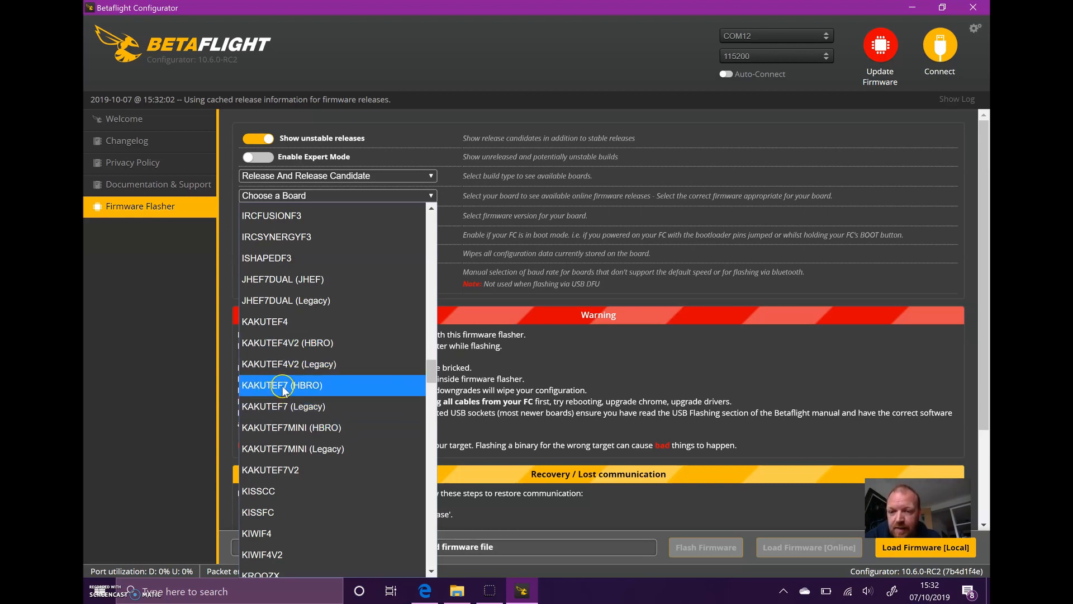
pyautogui.click(282, 386)
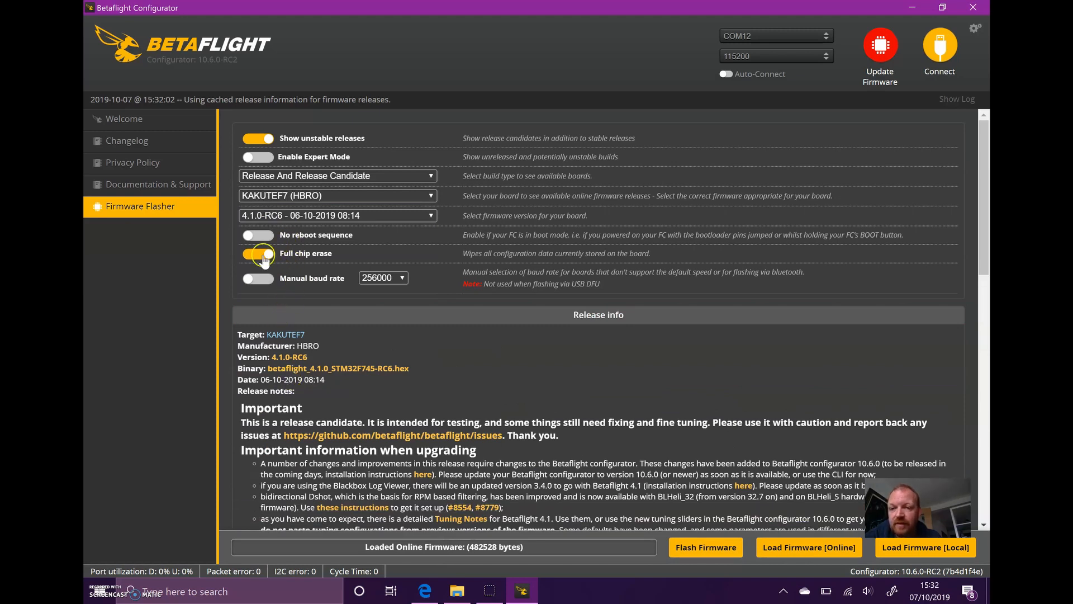
pyautogui.click(363, 214)
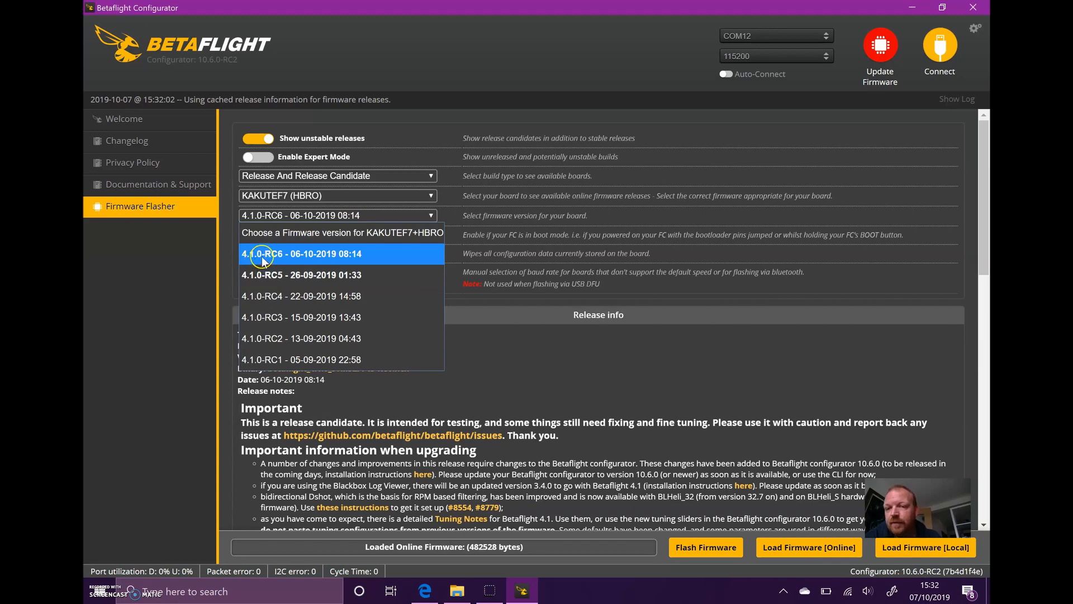
pyautogui.click(286, 256)
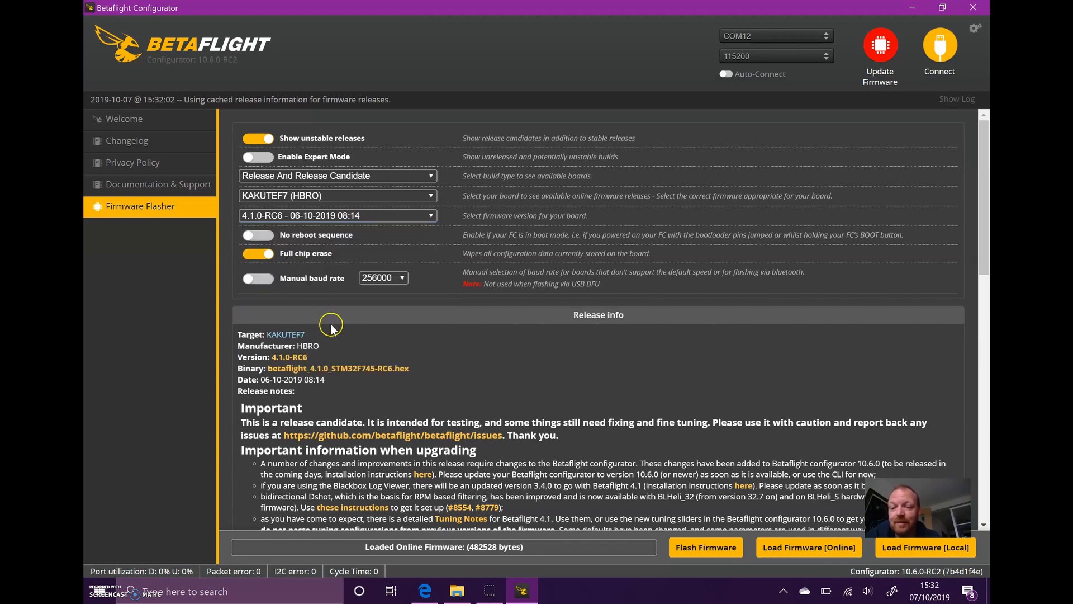
# Review the 4.1.0-RC6 release notes, load the firmware online and flash it to the board
pyautogui.scroll(-1, 475, 382)
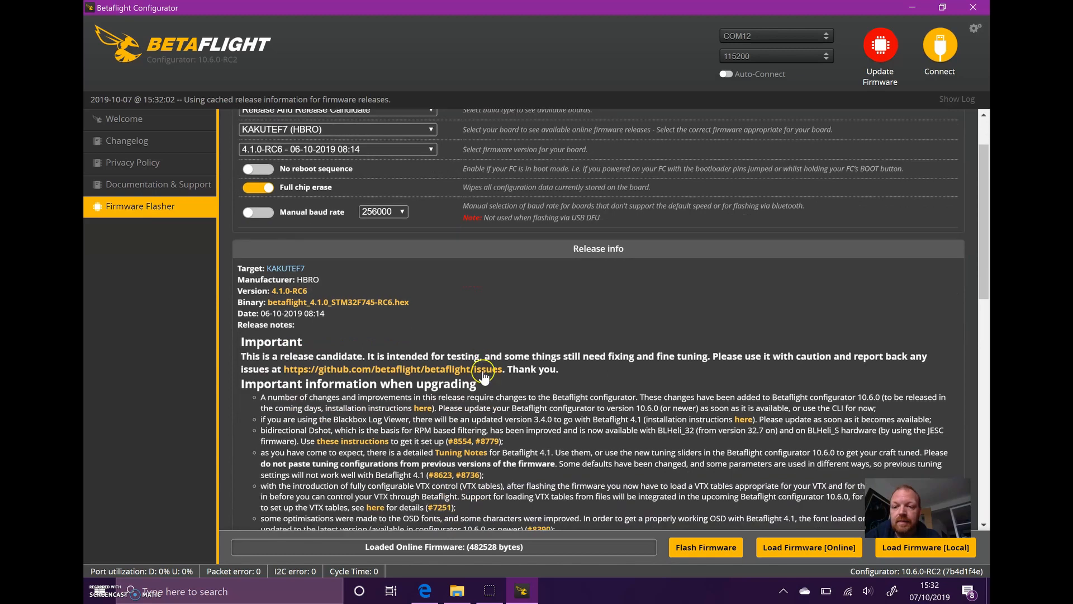
pyautogui.scroll(-4, 510, 349)
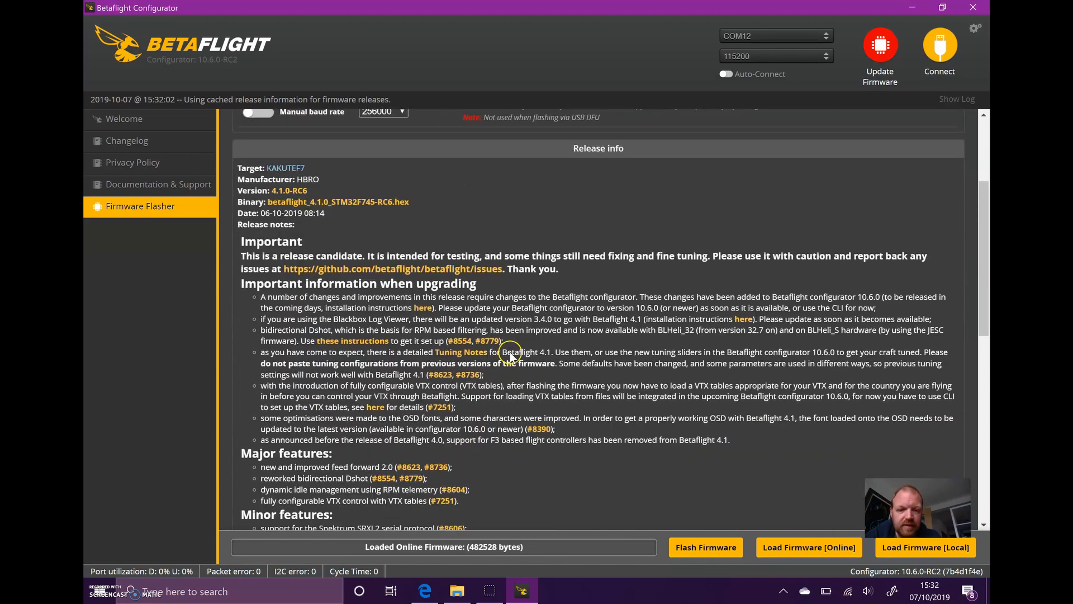
pyautogui.scroll(-5, 510, 349)
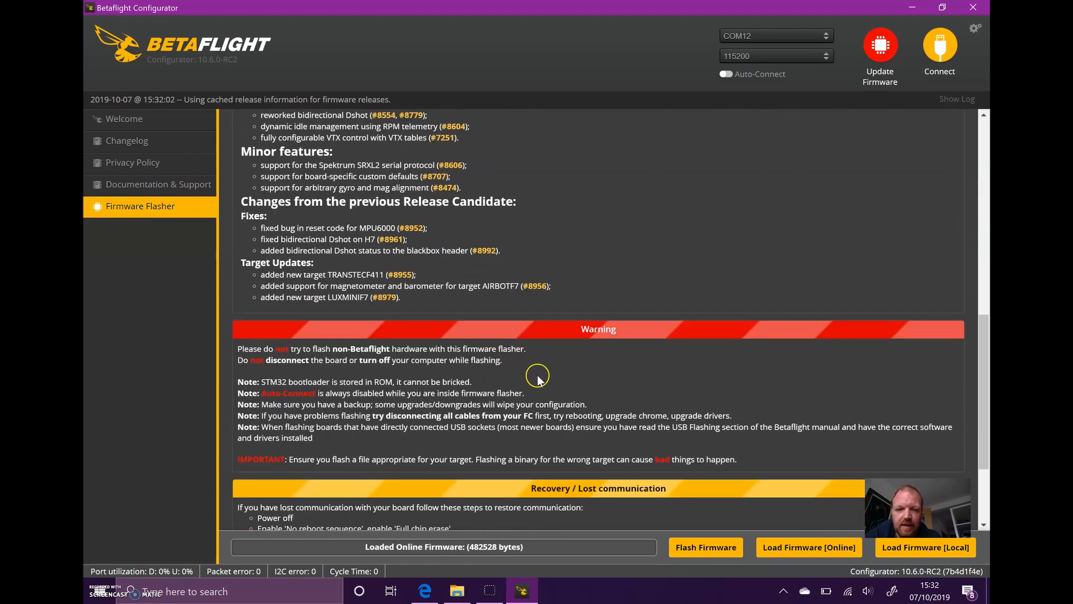
pyautogui.click(776, 548)
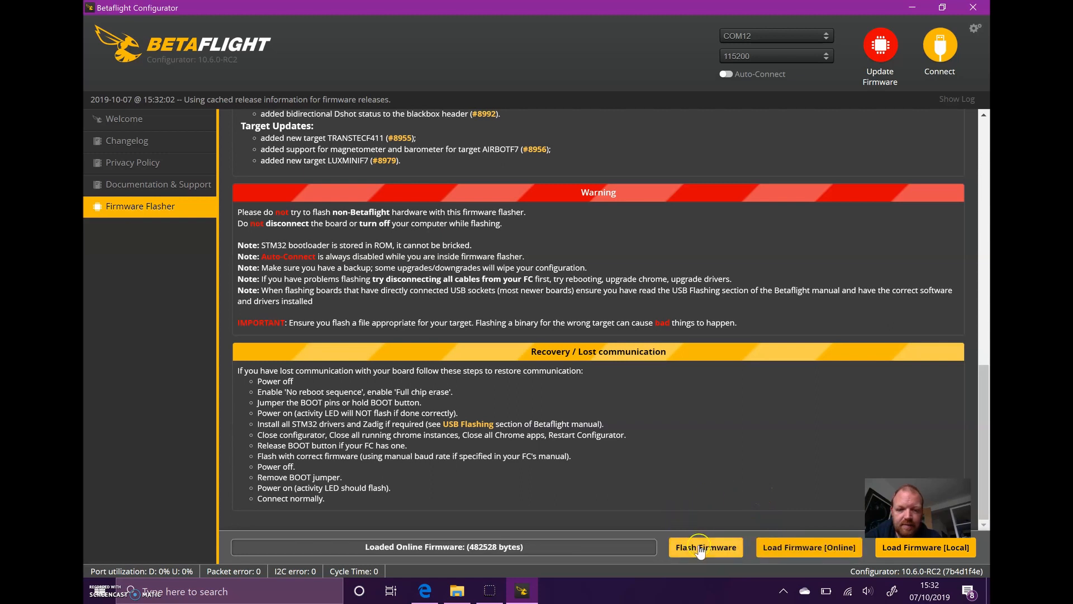
pyautogui.click(699, 551)
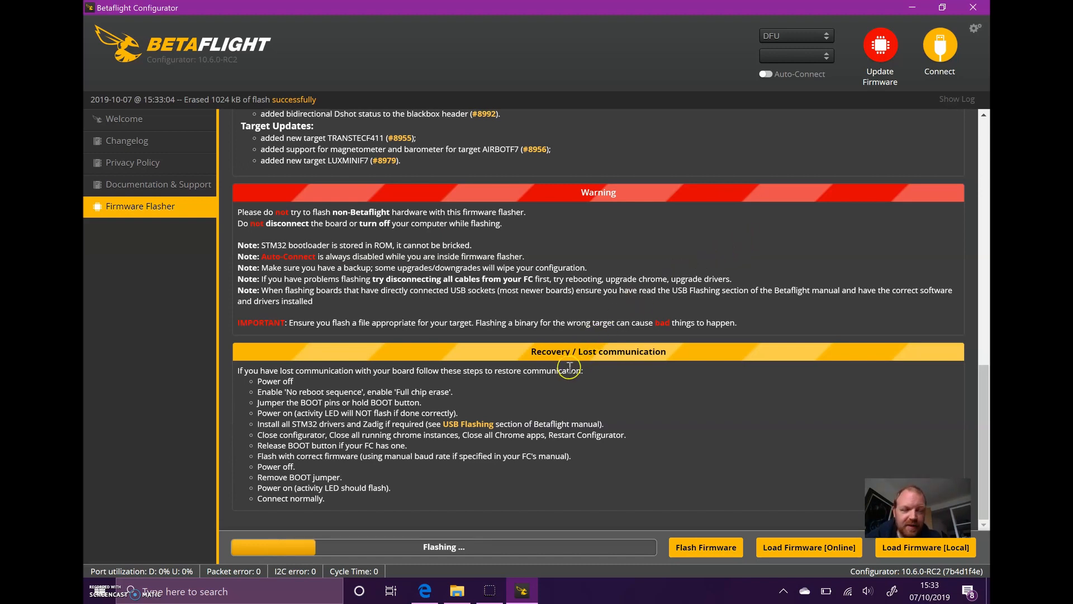
# Locate ImpulseRC_Driver_Fixer in the Quads folder in File Explorer and return to Betaflight Configurator
pyautogui.click(456, 593)
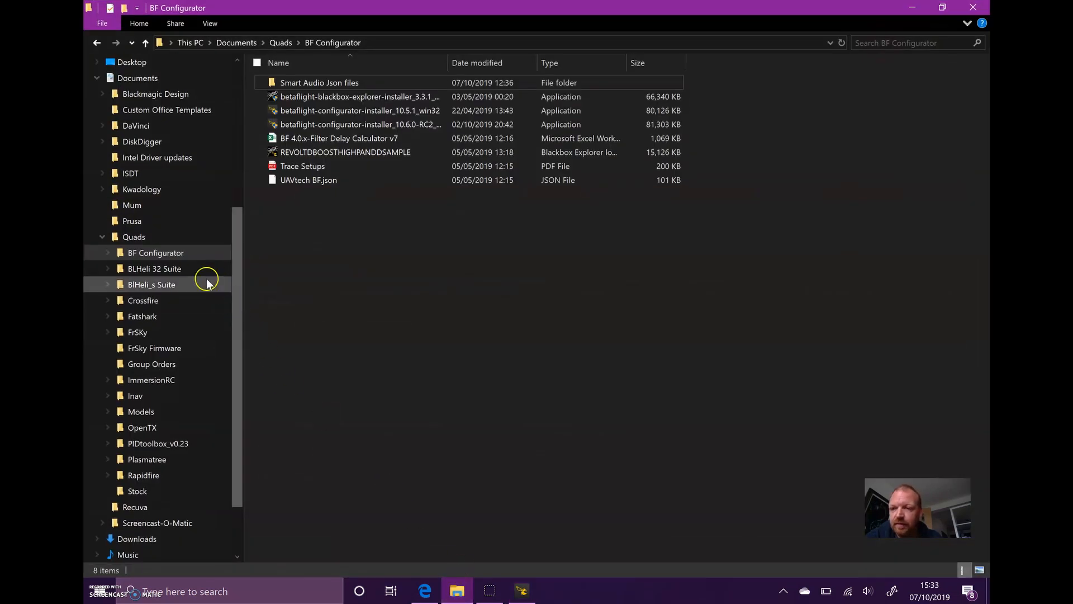
pyautogui.click(177, 237)
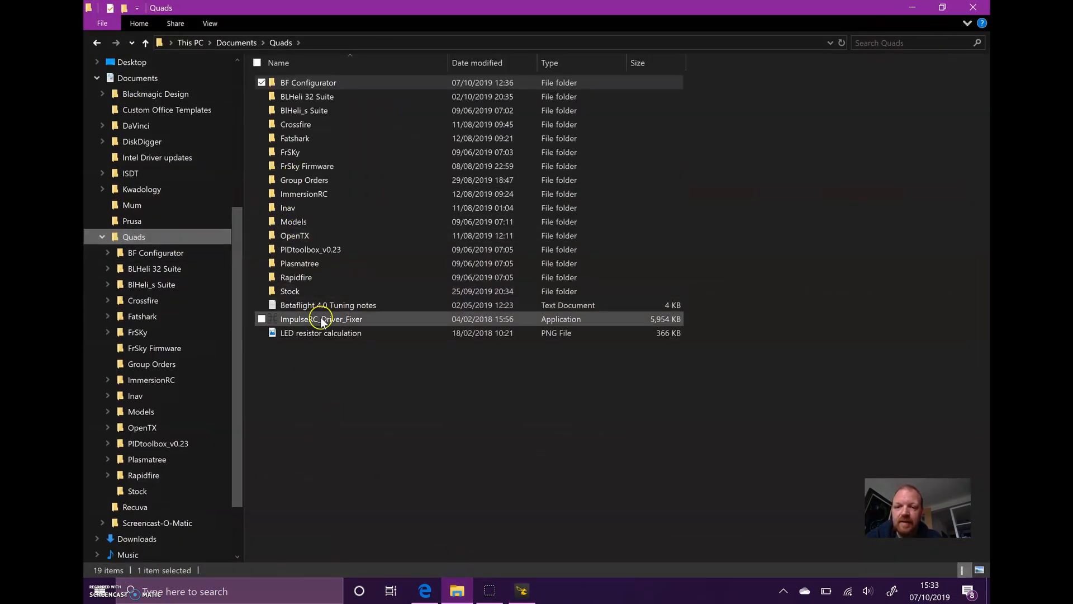
pyautogui.moveTo(323, 327)
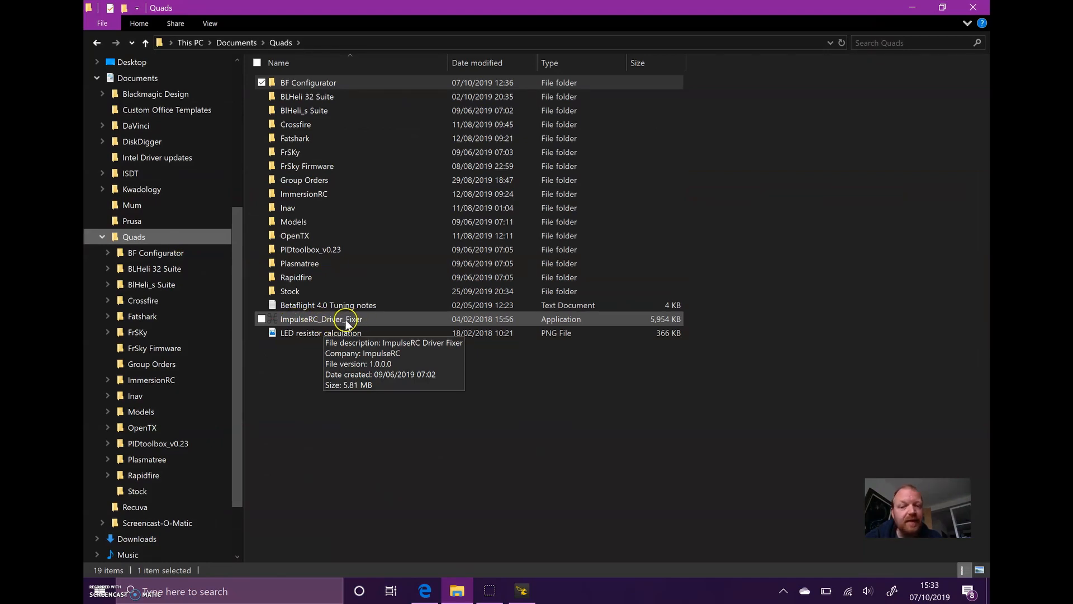
pyautogui.click(522, 590)
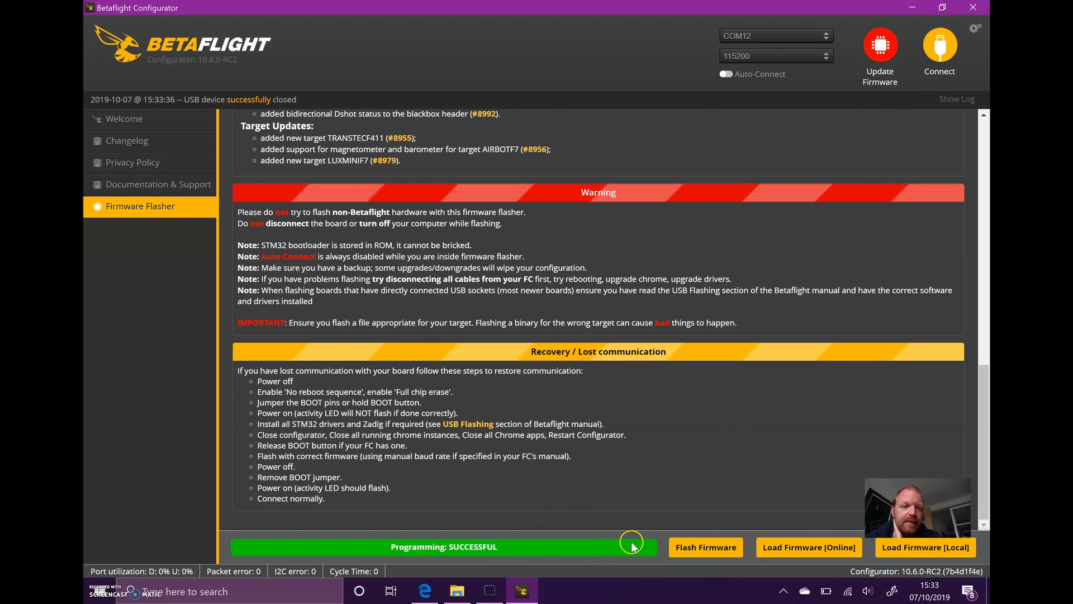
# Connect to the flight controller, apply the board's custom defaults and reconnect
pyautogui.click(929, 49)
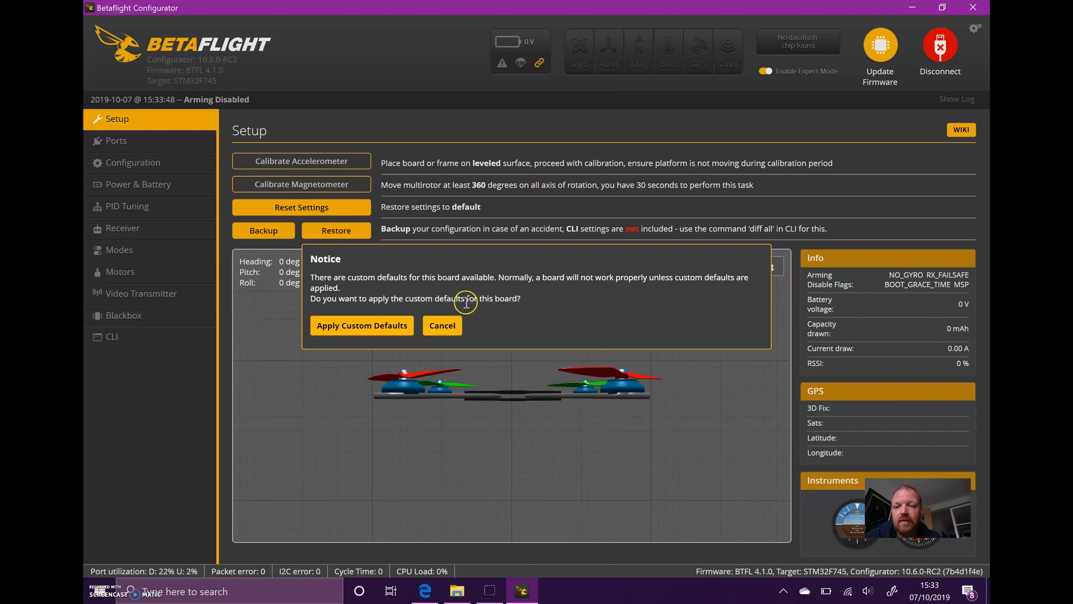
pyautogui.click(382, 332)
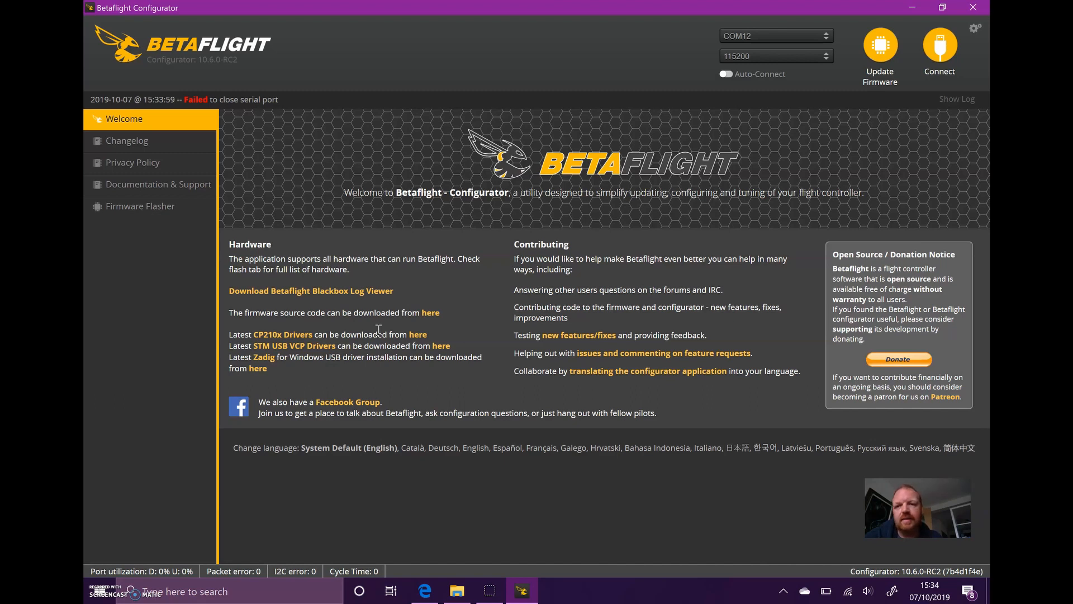
pyautogui.click(939, 56)
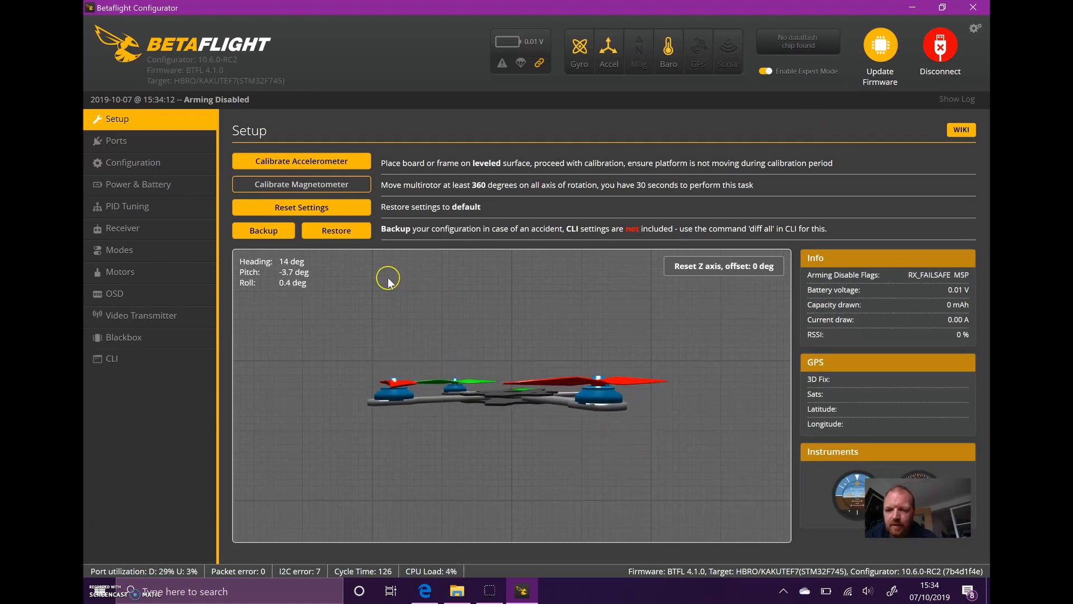
# Set the UART1 peripheral to VTX (TBS SmartAudio) in the port settings, then save and reboot
pyautogui.click(120, 138)
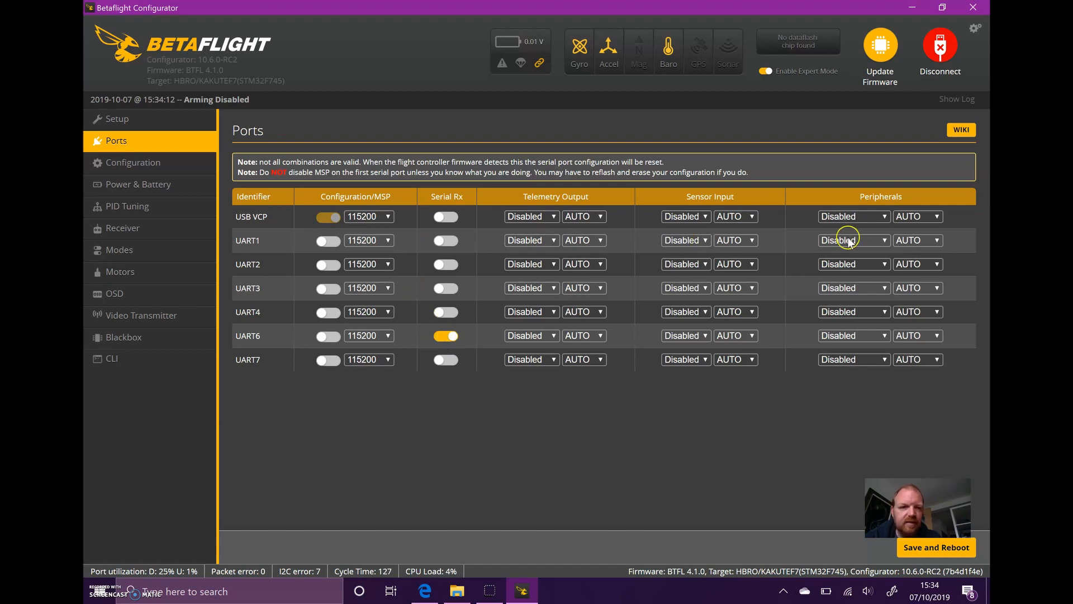
pyautogui.click(888, 237)
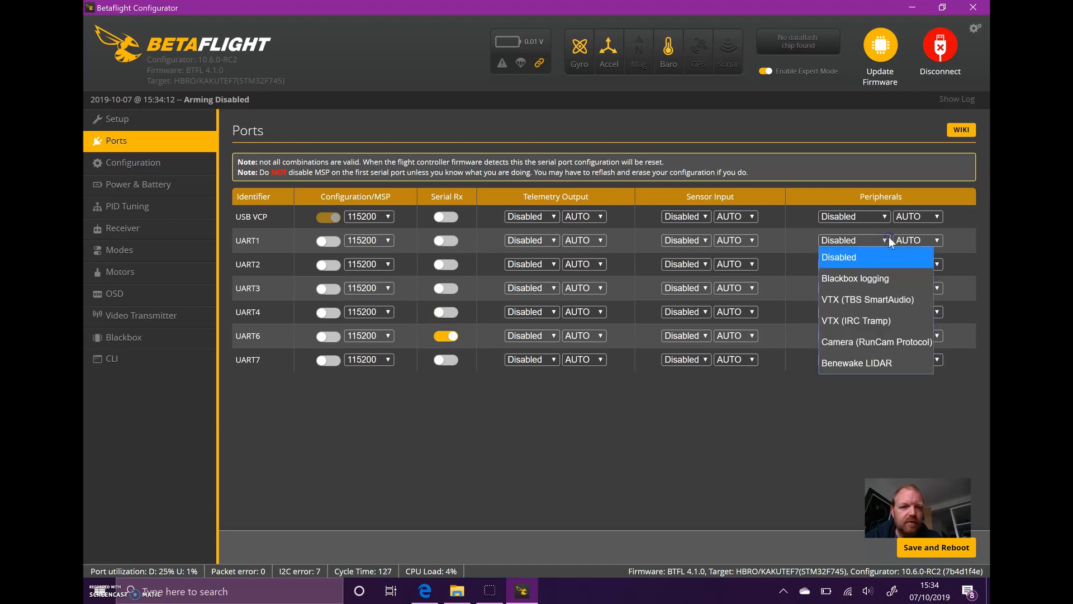
pyautogui.click(869, 299)
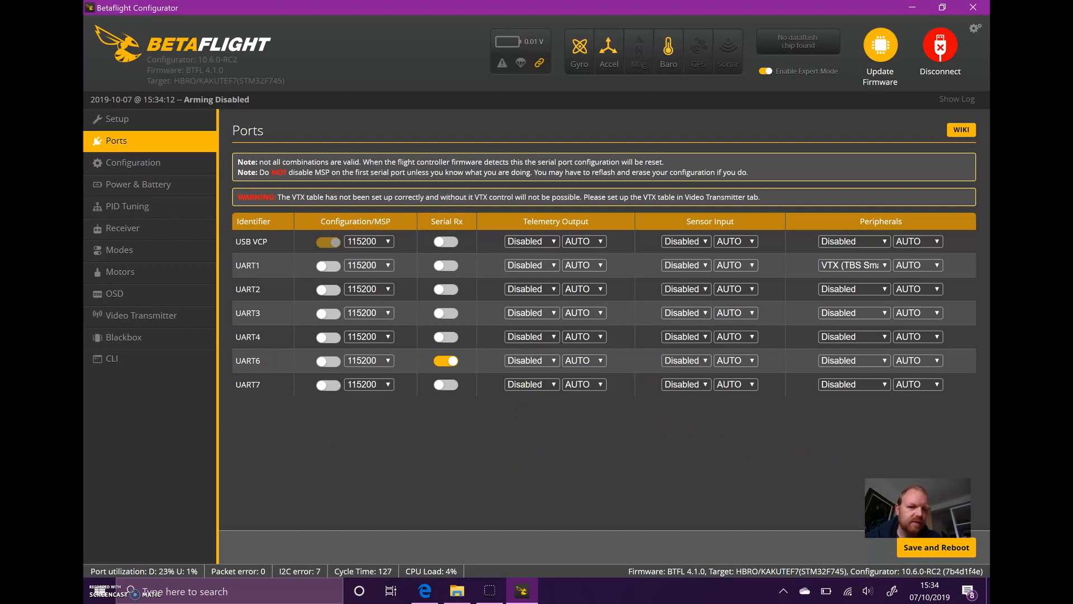
pyautogui.click(946, 552)
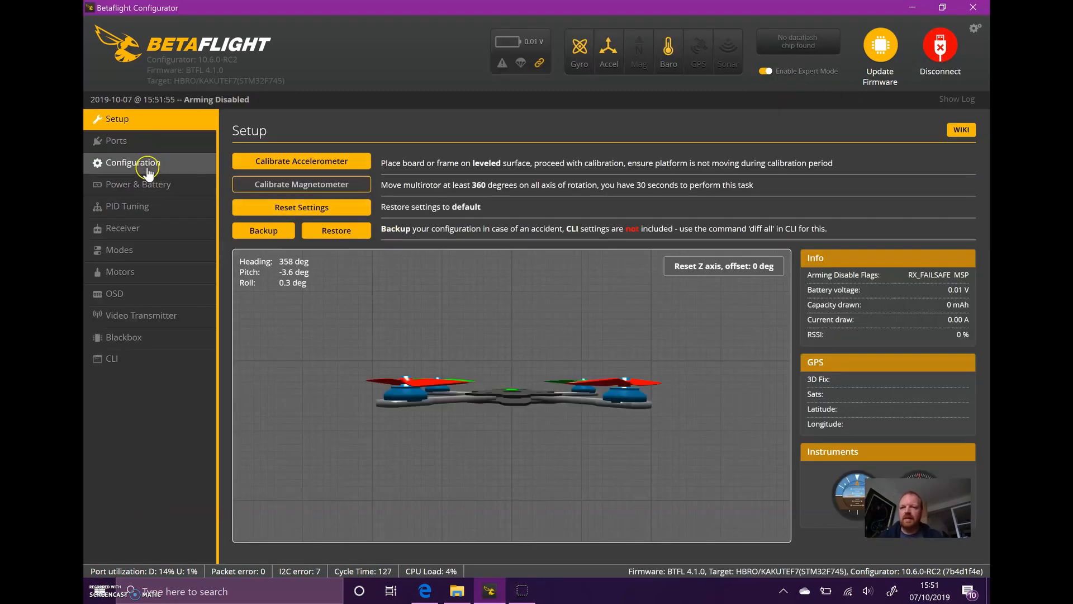
# Set the ESC/motor protocol to DSHOT300 and enable MOTOR_STOP and Bidirectional DShot in the flight controller configuration
pyautogui.click(147, 166)
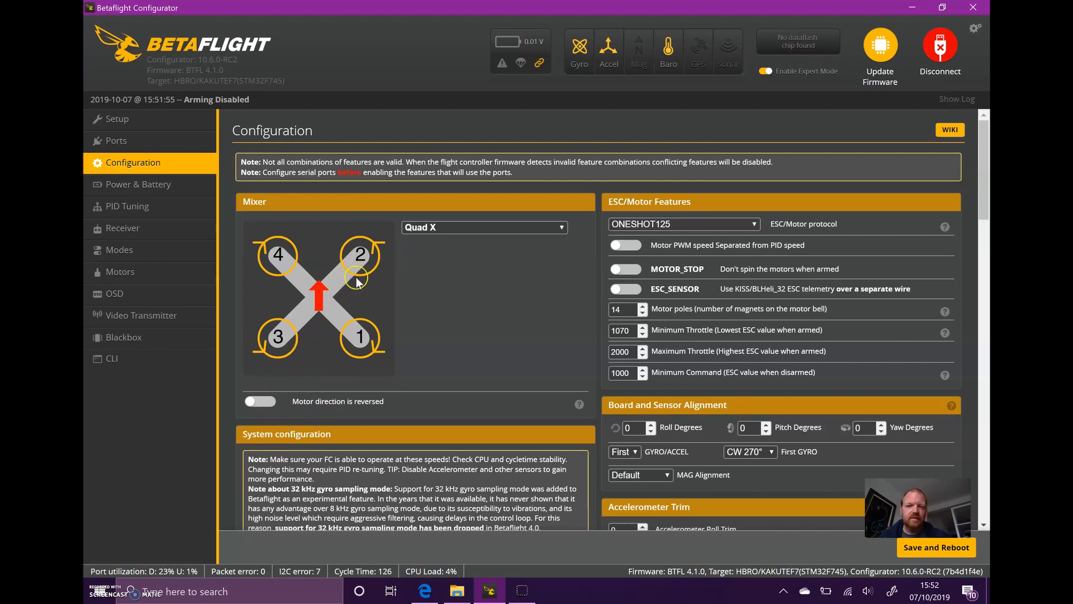
pyautogui.click(755, 224)
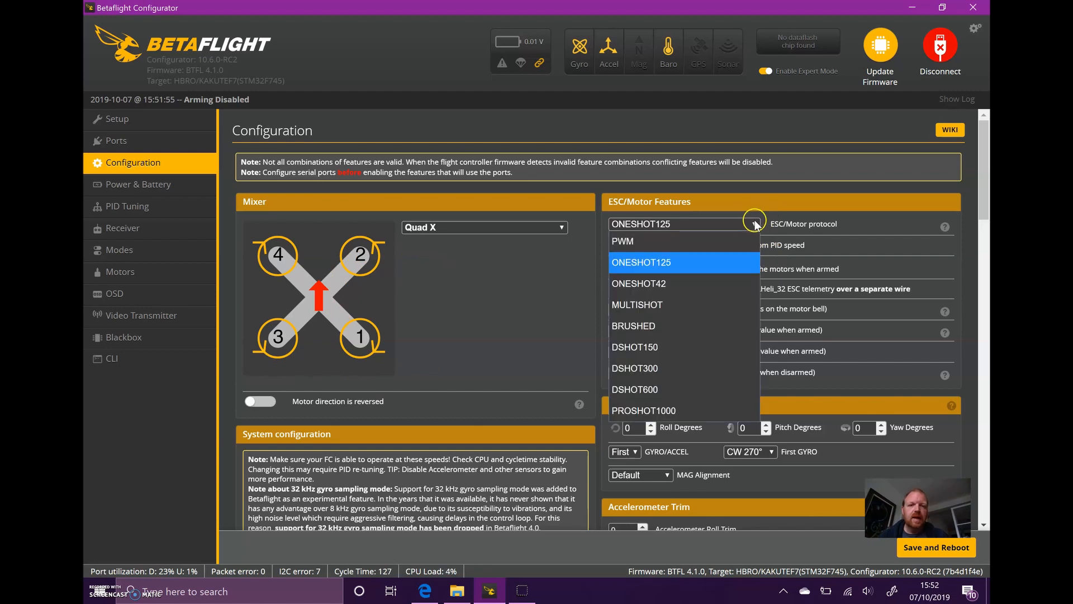
pyautogui.click(665, 370)
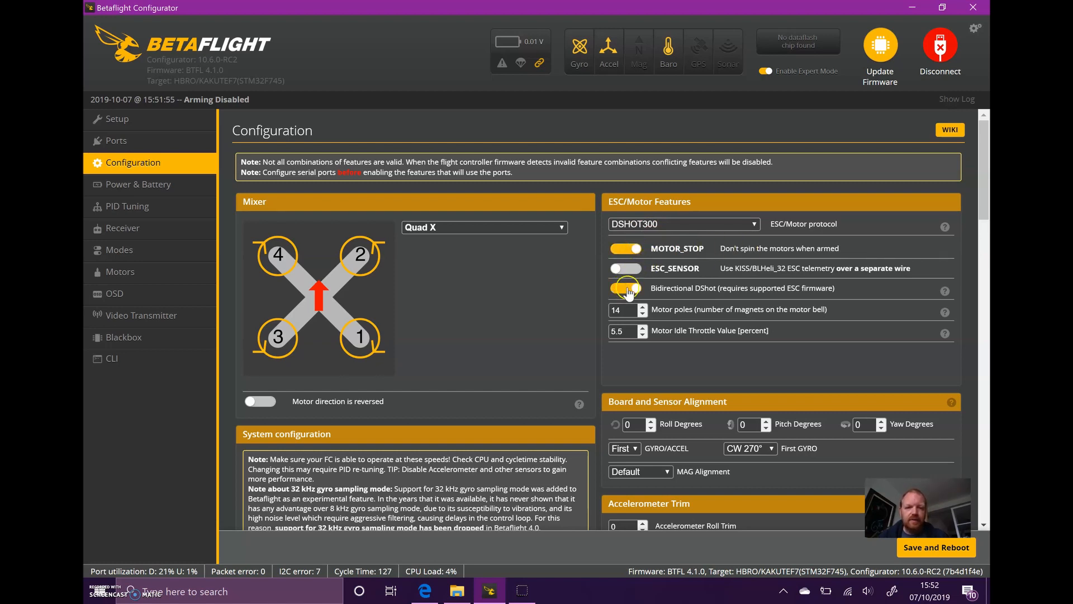
pyautogui.scroll(-1, 653, 269)
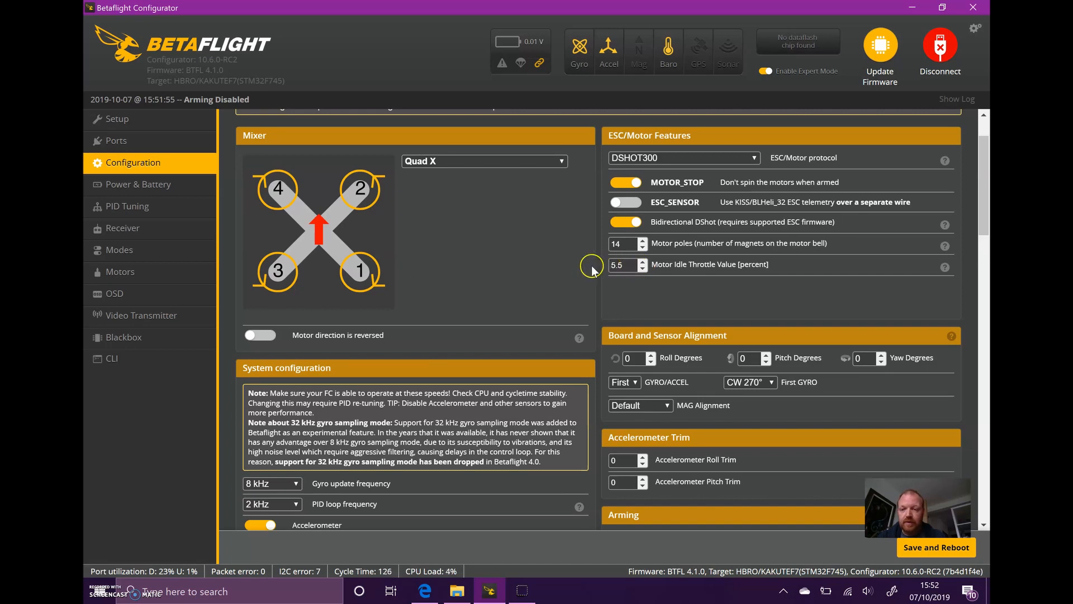
# Set the gyro update frequency and the PID loop frequency to 4 kHz in the system configuration
pyautogui.scroll(-2, 599, 269)
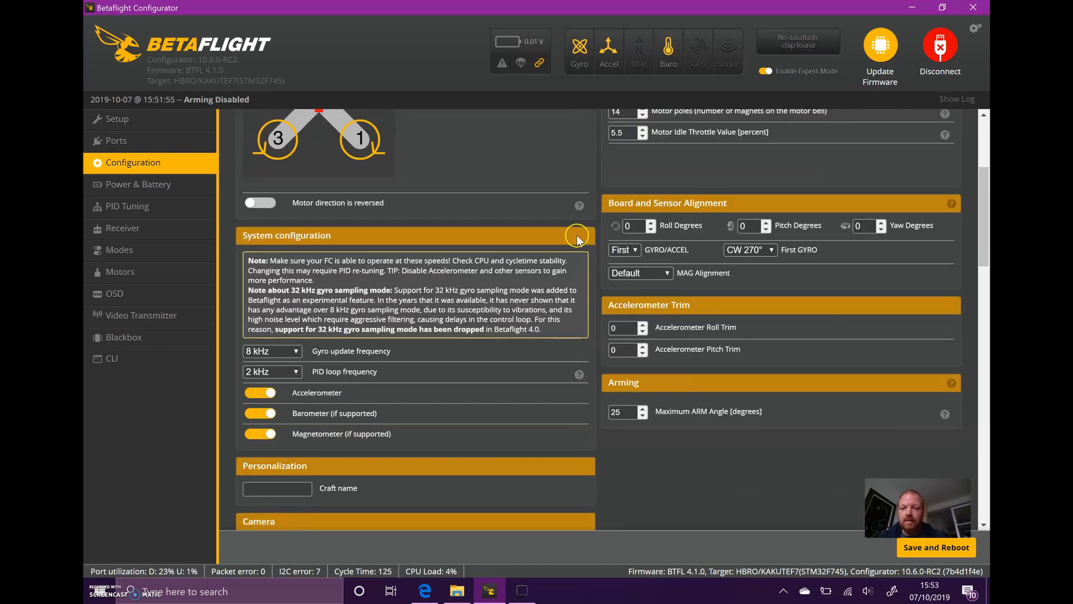
pyautogui.scroll(-1, 577, 239)
pyautogui.scroll(2, 584, 226)
pyautogui.scroll(-1, 500, 274)
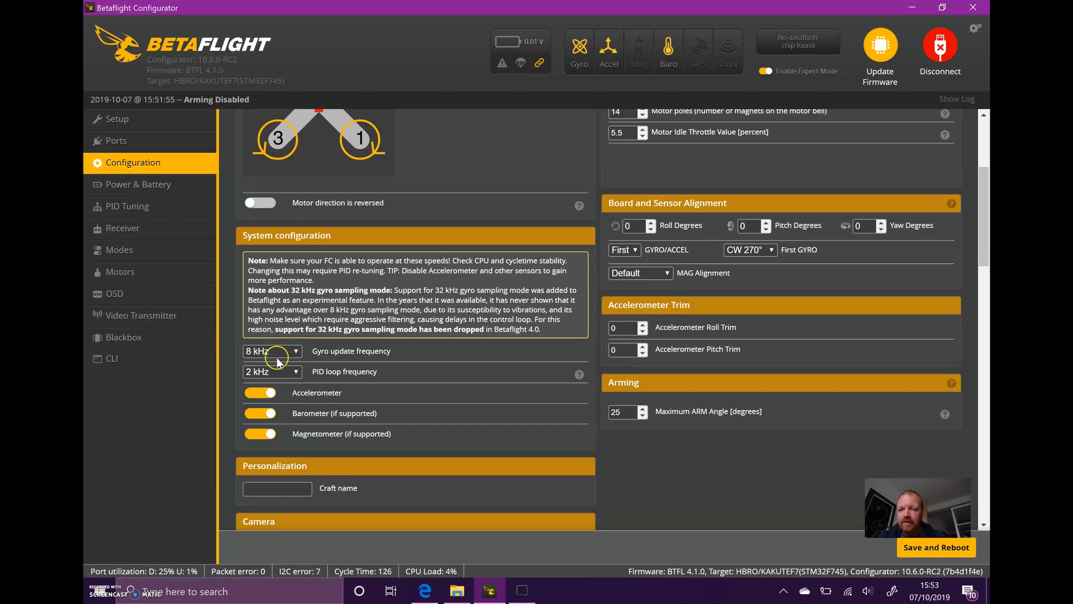
pyautogui.click(295, 351)
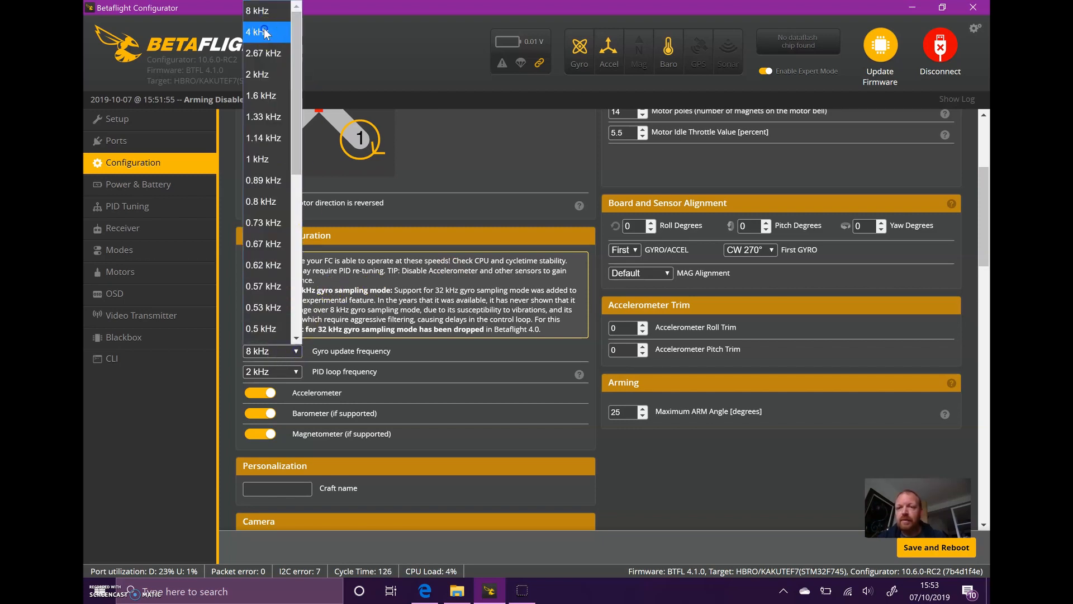
pyautogui.click(266, 33)
pyautogui.click(297, 372)
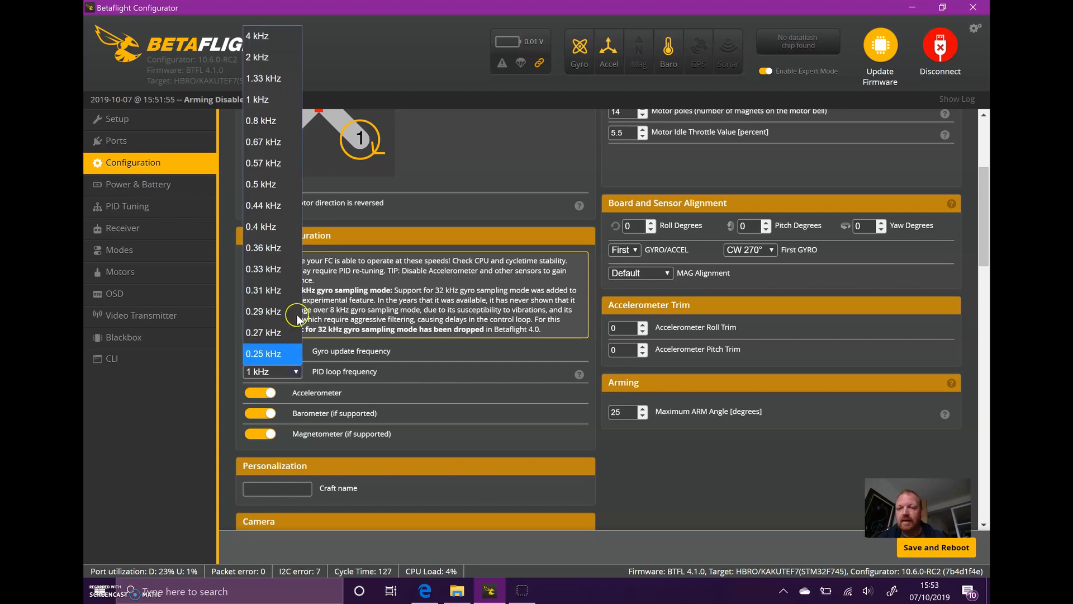
pyautogui.click(264, 33)
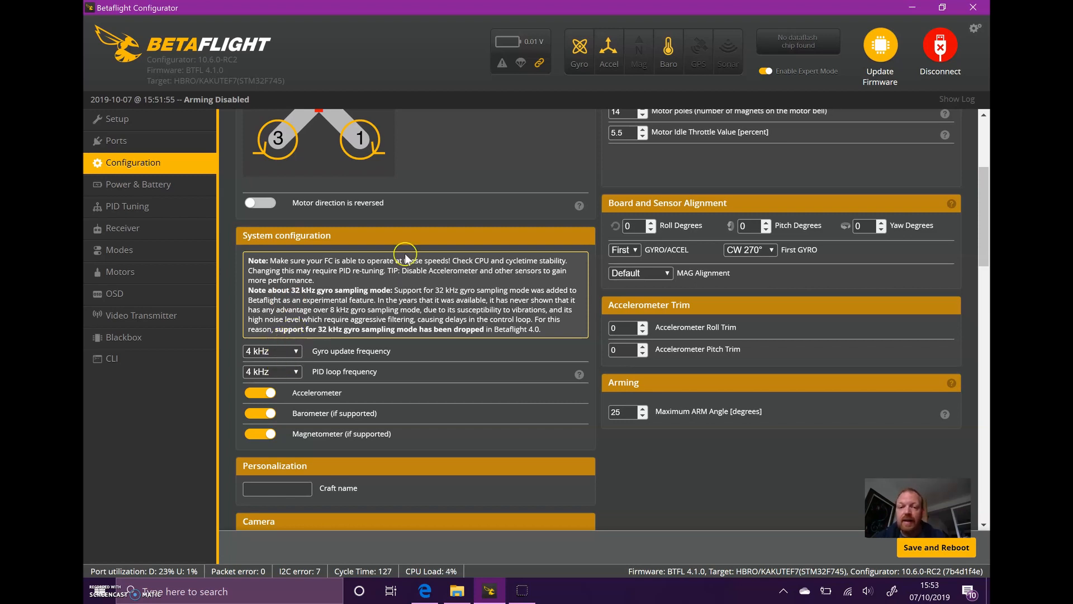
pyautogui.scroll(3, 435, 234)
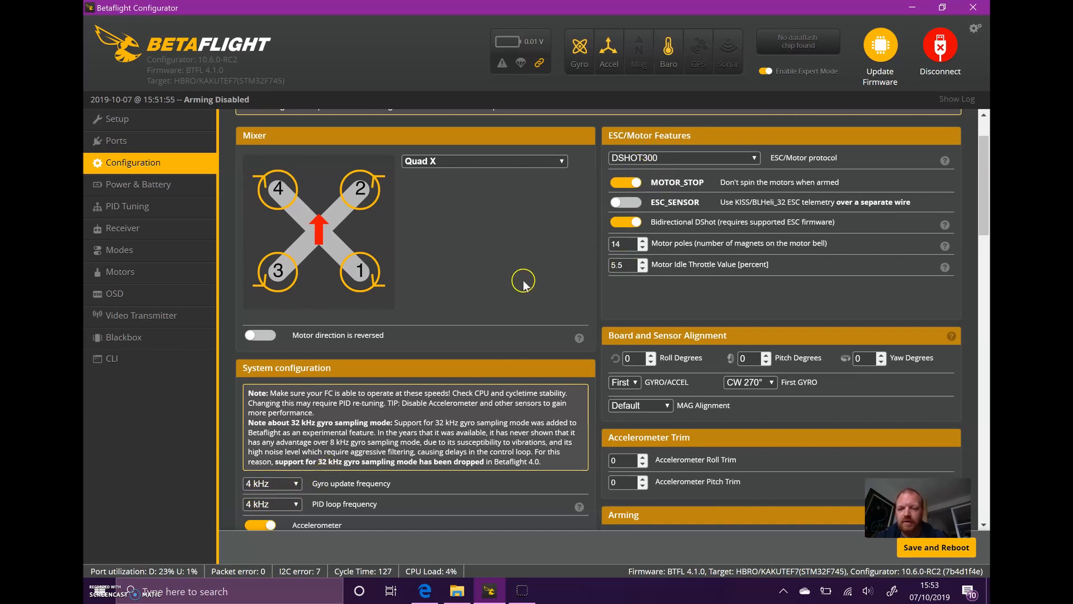
# Disable the accelerometer and magnetometer, and enter Hornet FS as the craft name
pyautogui.scroll(-1, 436, 330)
pyautogui.scroll(-2, 436, 331)
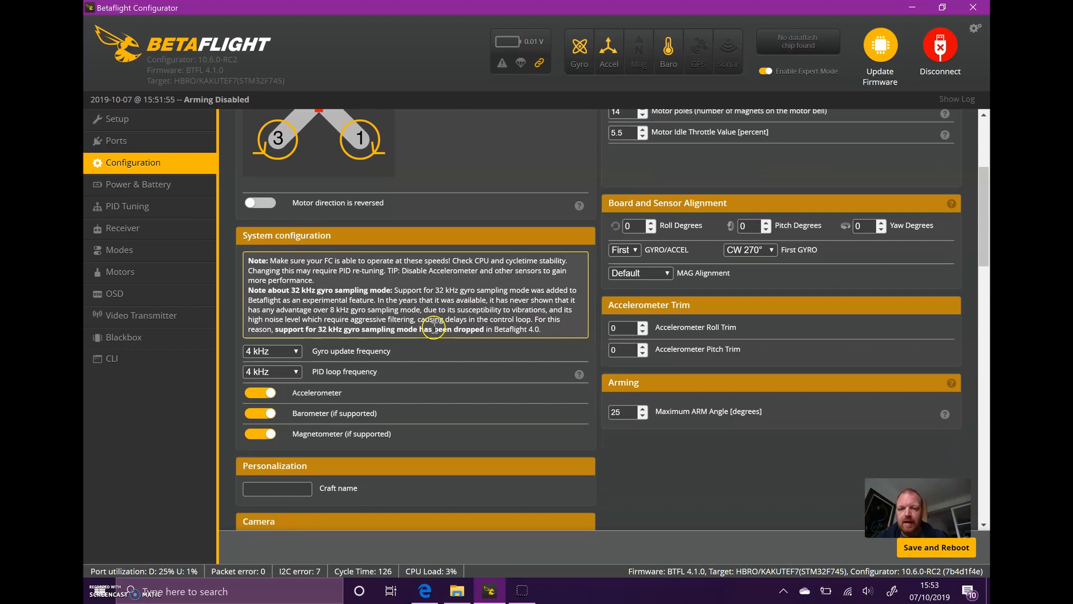
pyautogui.click(261, 327)
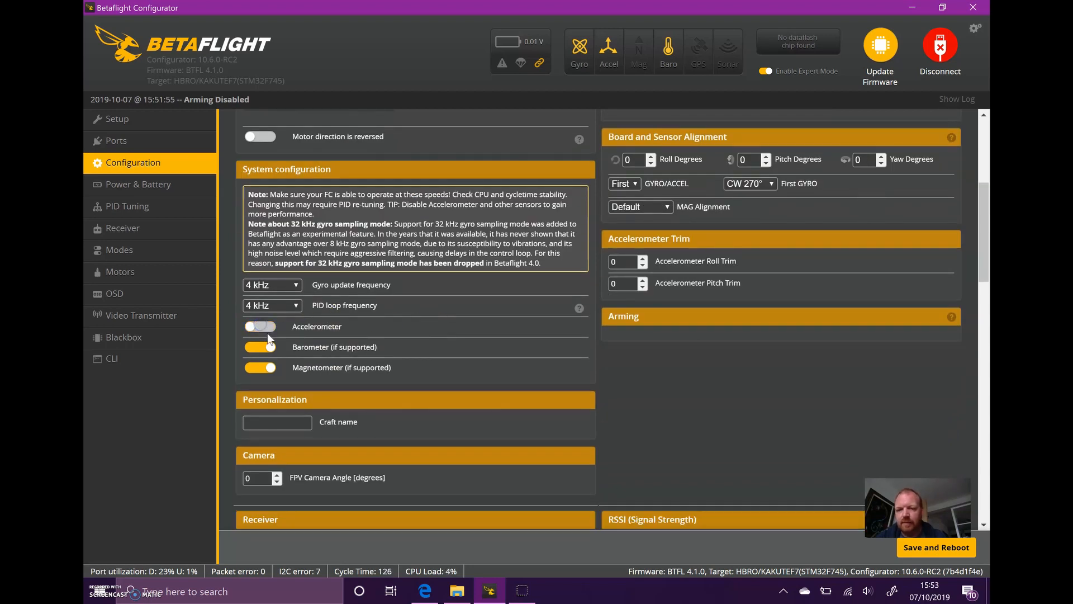
pyautogui.click(262, 368)
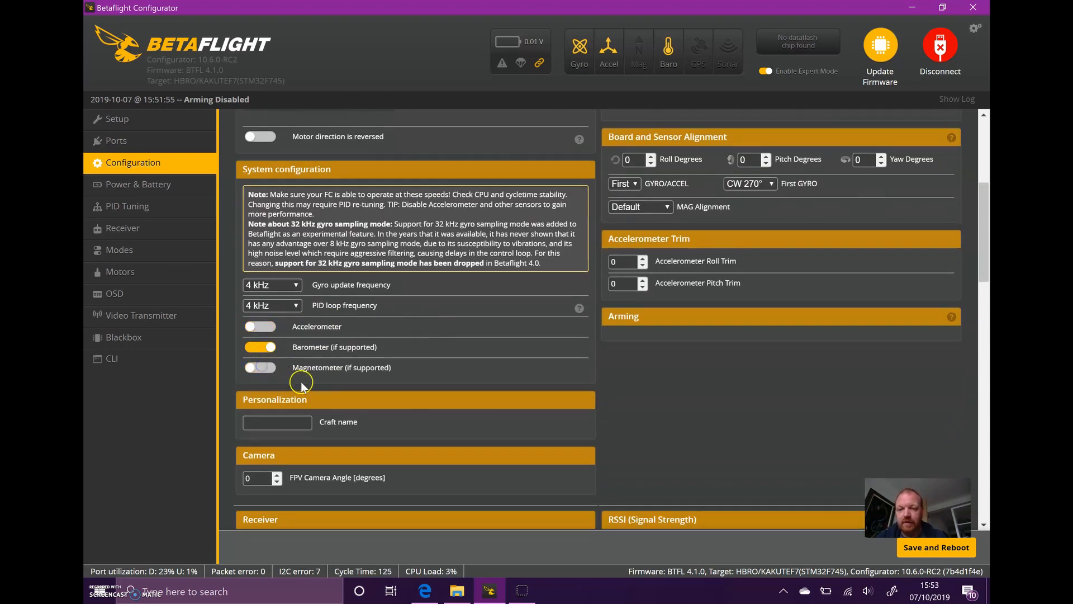
pyautogui.click(278, 423)
pyautogui.write('Hornet F3')
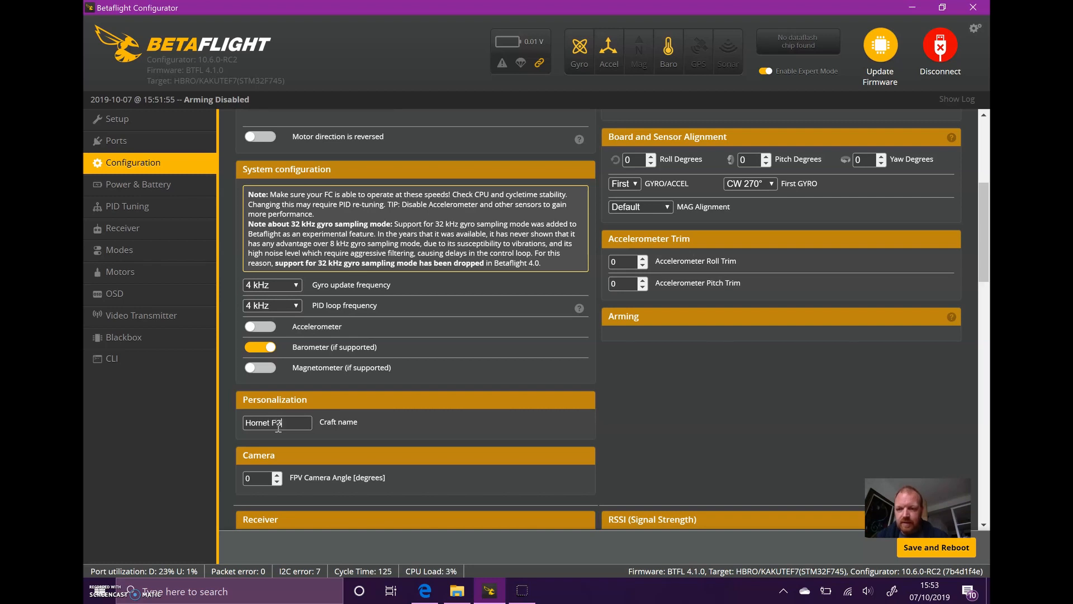
# Set the receiver mode to serial-based receiver with CRSF as the serial receiver provider
pyautogui.scroll(-4, 399, 437)
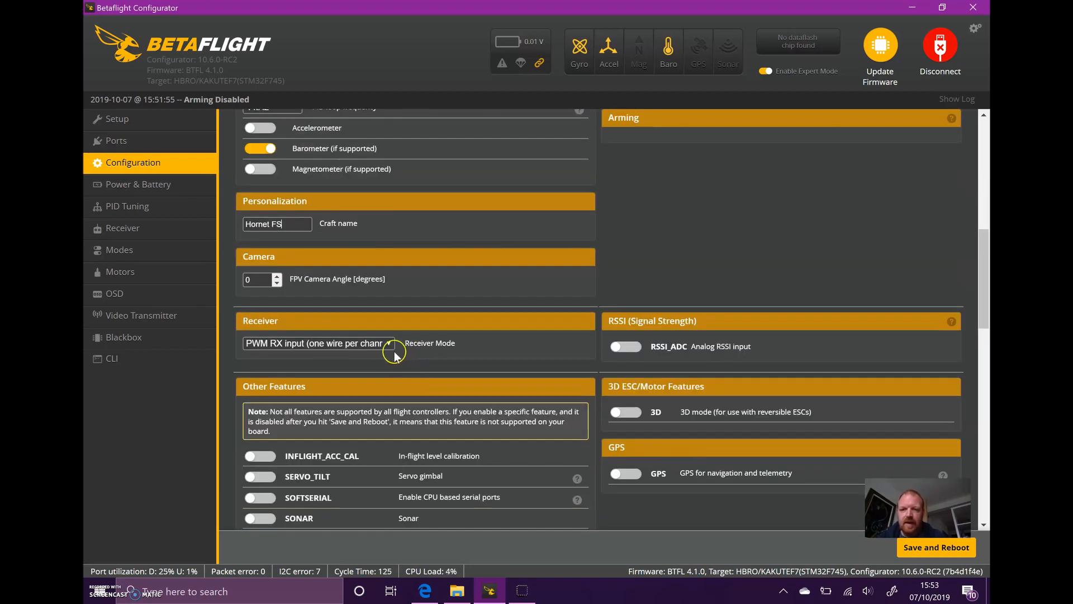
pyautogui.click(389, 344)
pyautogui.click(338, 403)
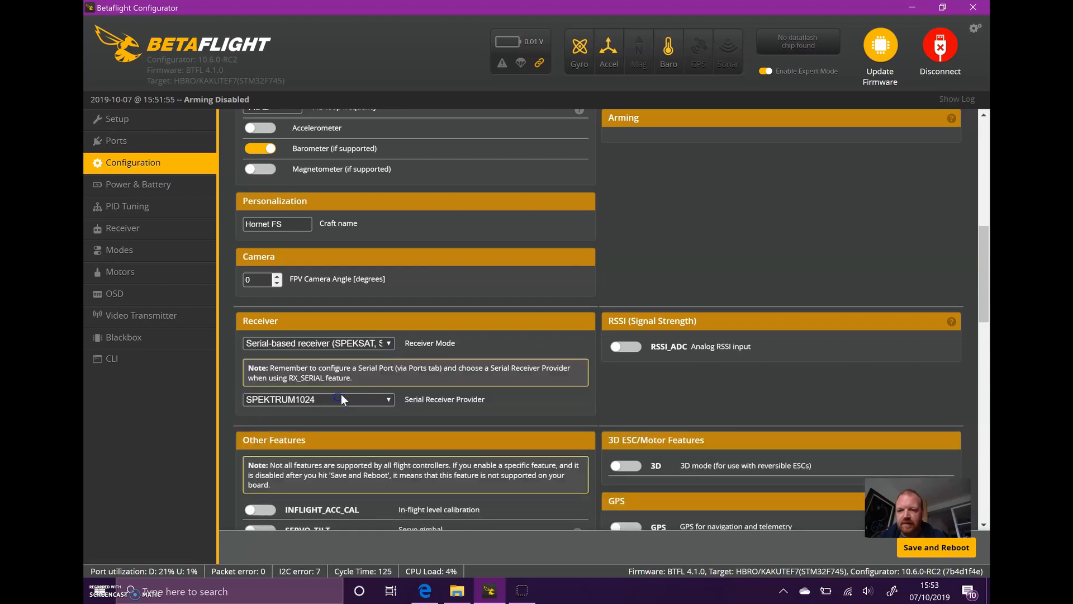
pyautogui.click(352, 400)
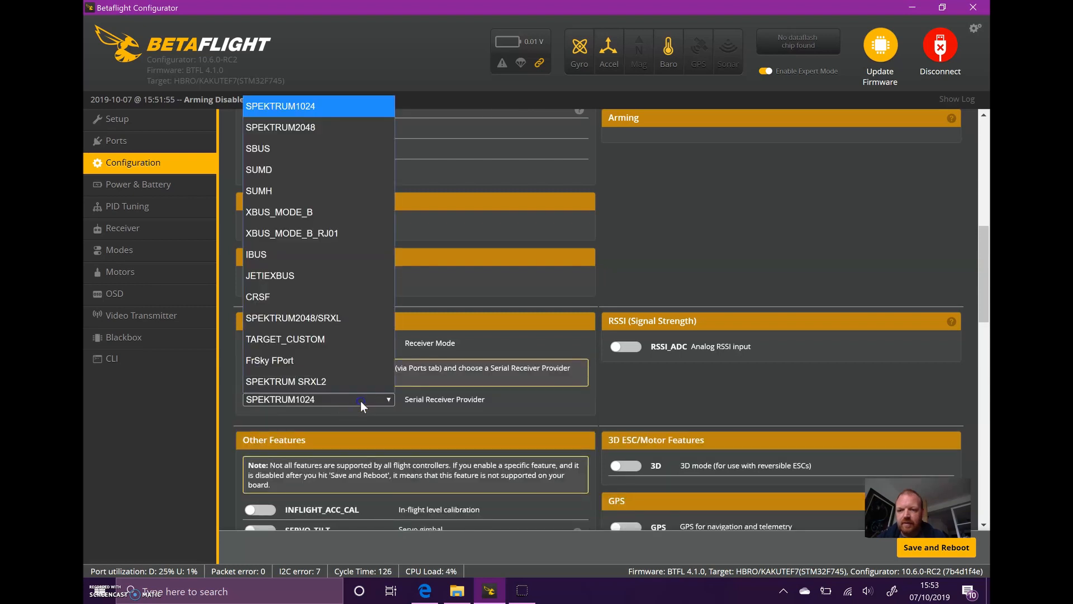
pyautogui.click(281, 298)
# Enable LED_STRIP and disable AIRMODE in the other features
pyautogui.scroll(-4, 492, 416)
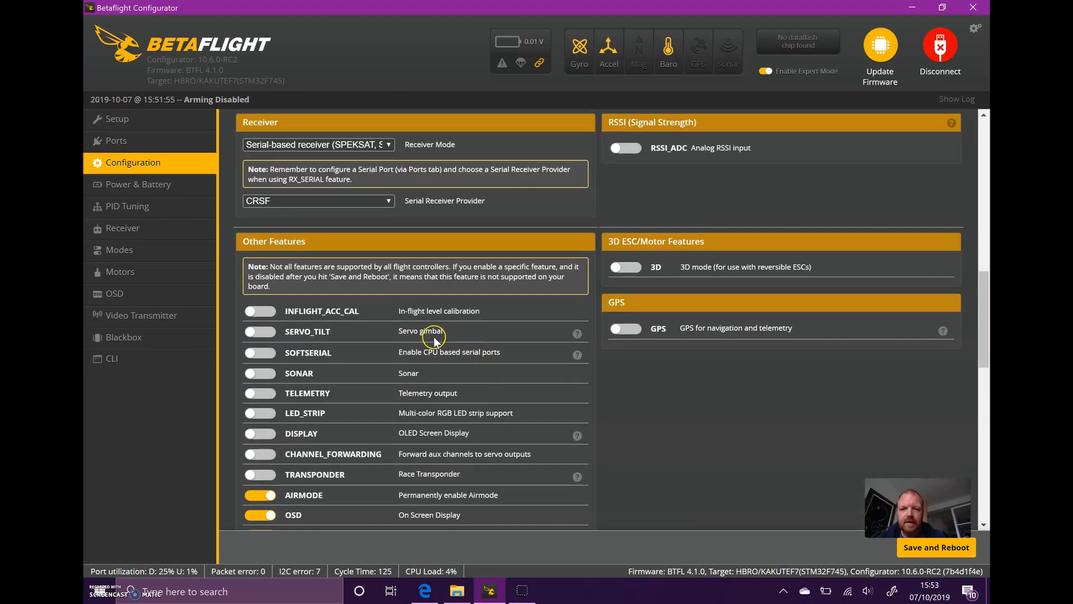
pyautogui.scroll(-1, 282, 324)
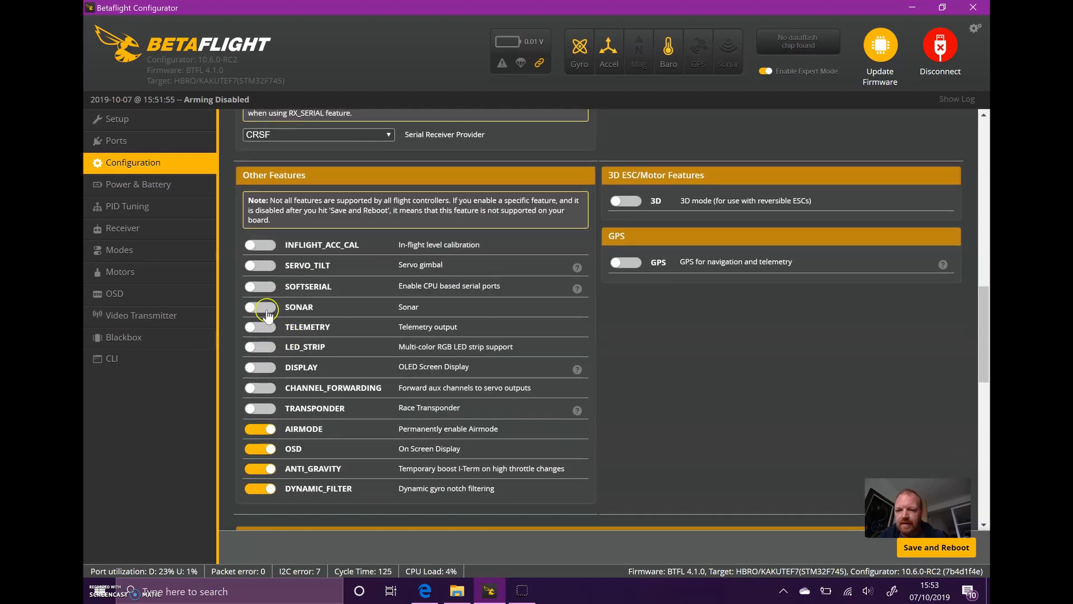
pyautogui.click(260, 347)
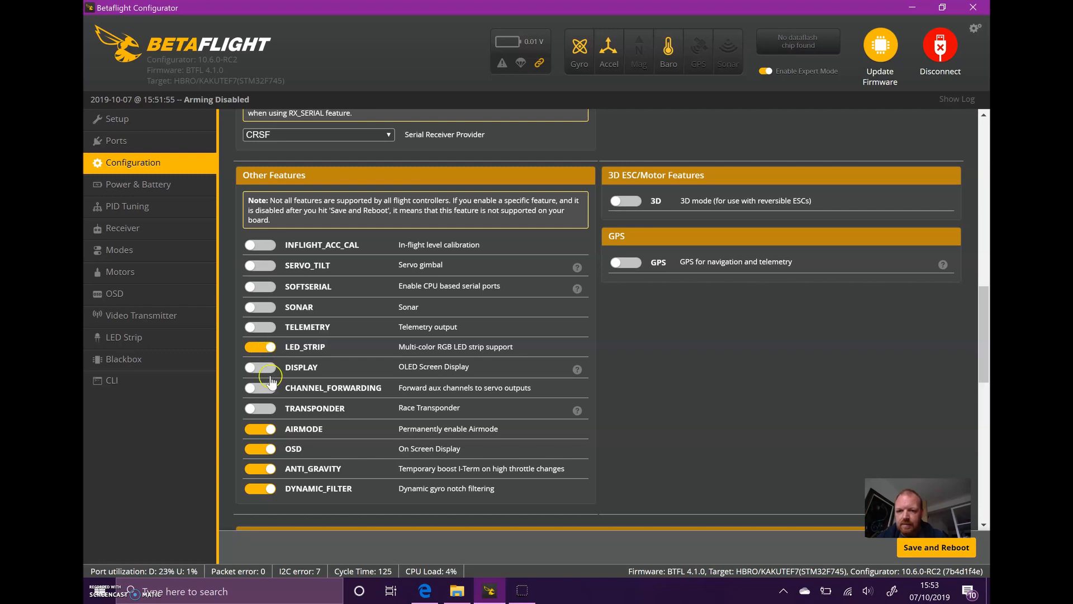
pyautogui.click(265, 430)
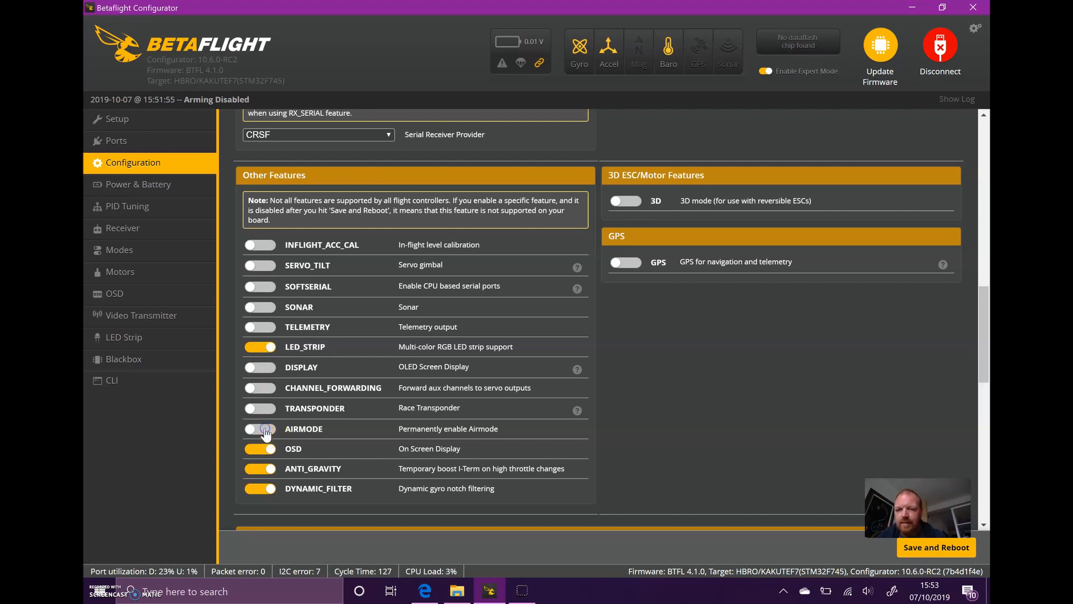
# Set the DSHOT beacon tone to 3 and enable the RX_SET beacon
pyautogui.scroll(-1, 693, 434)
pyautogui.scroll(-3, 693, 430)
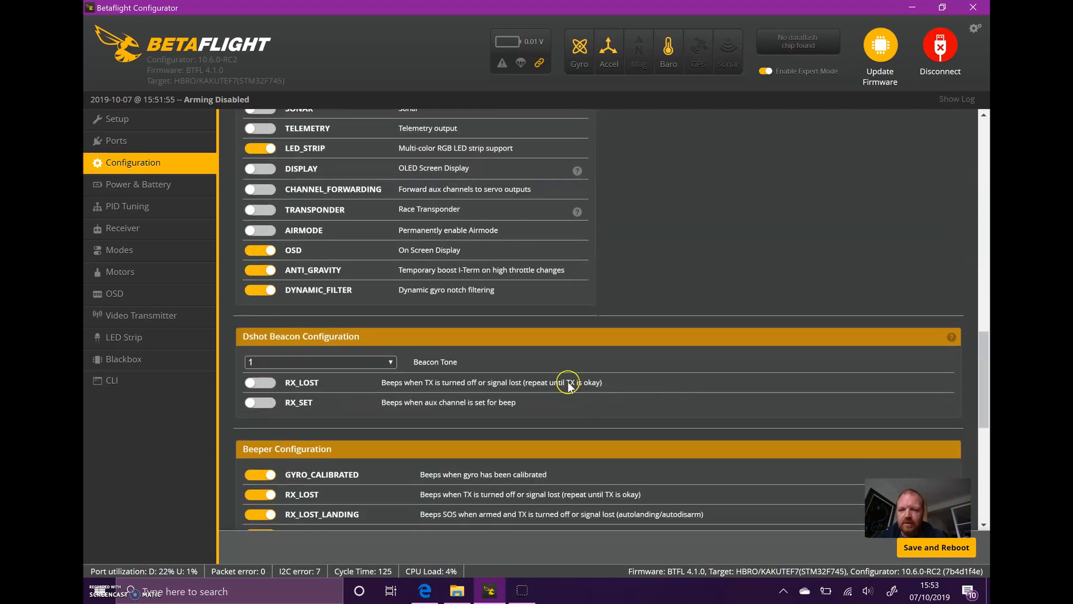
pyautogui.click(294, 362)
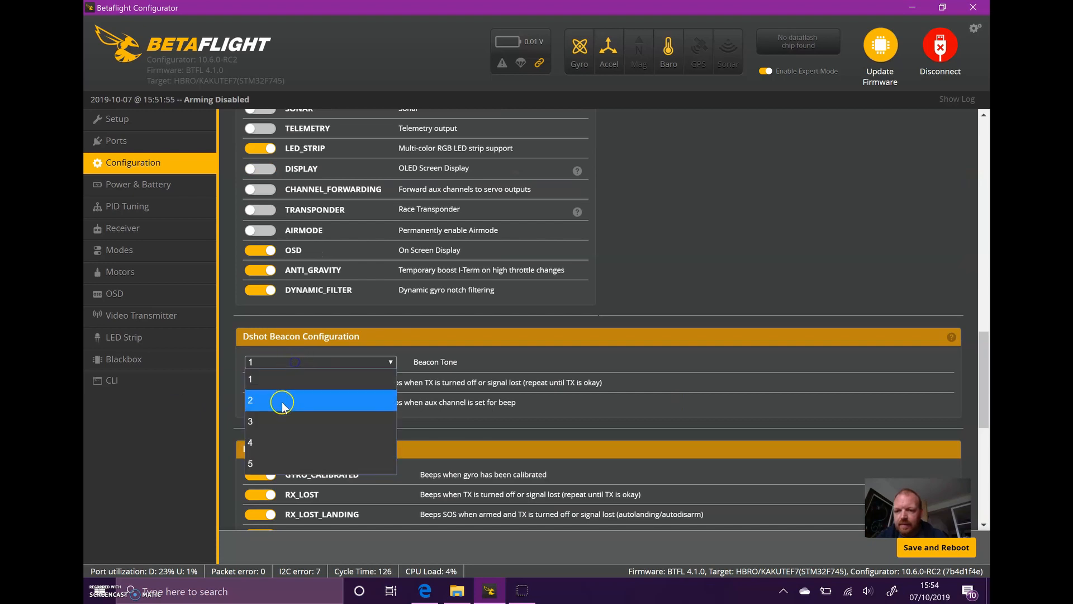
pyautogui.click(273, 424)
pyautogui.click(267, 402)
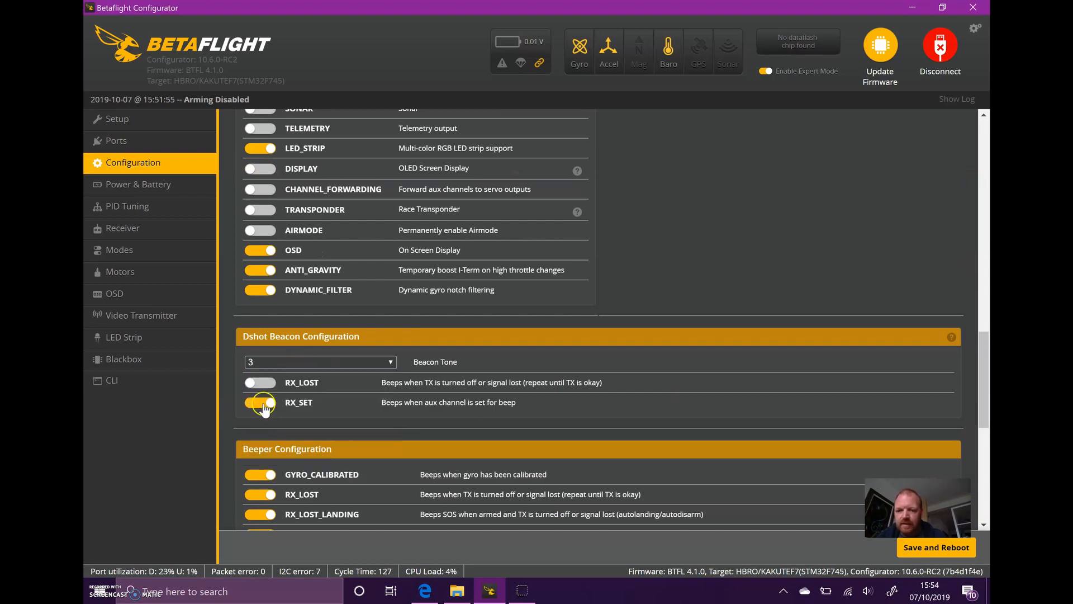
# Look through the beeper configuration, then save and reboot the flight controller and reconnect to it
pyautogui.scroll(-5, 565, 374)
pyautogui.scroll(-2, 566, 371)
pyautogui.scroll(3, 438, 258)
pyautogui.scroll(-3, 412, 216)
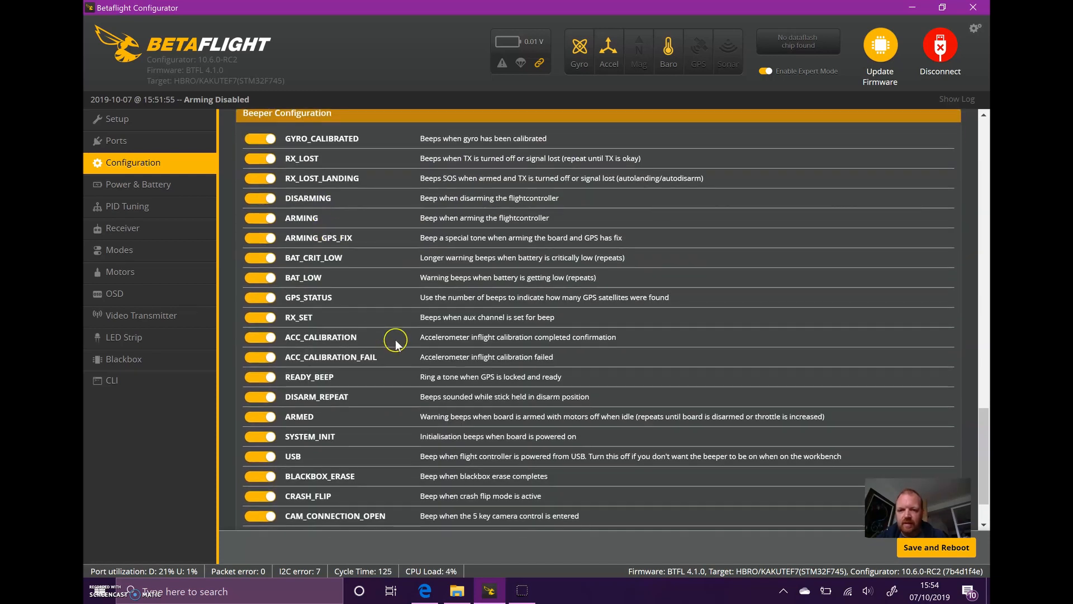
pyautogui.scroll(-2, 385, 330)
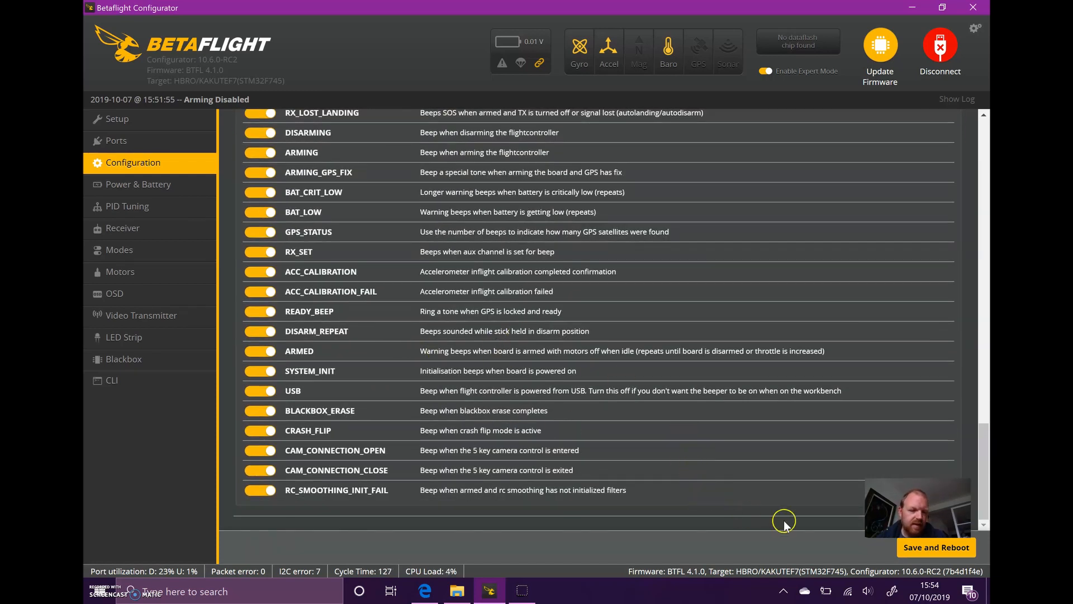
pyautogui.click(917, 547)
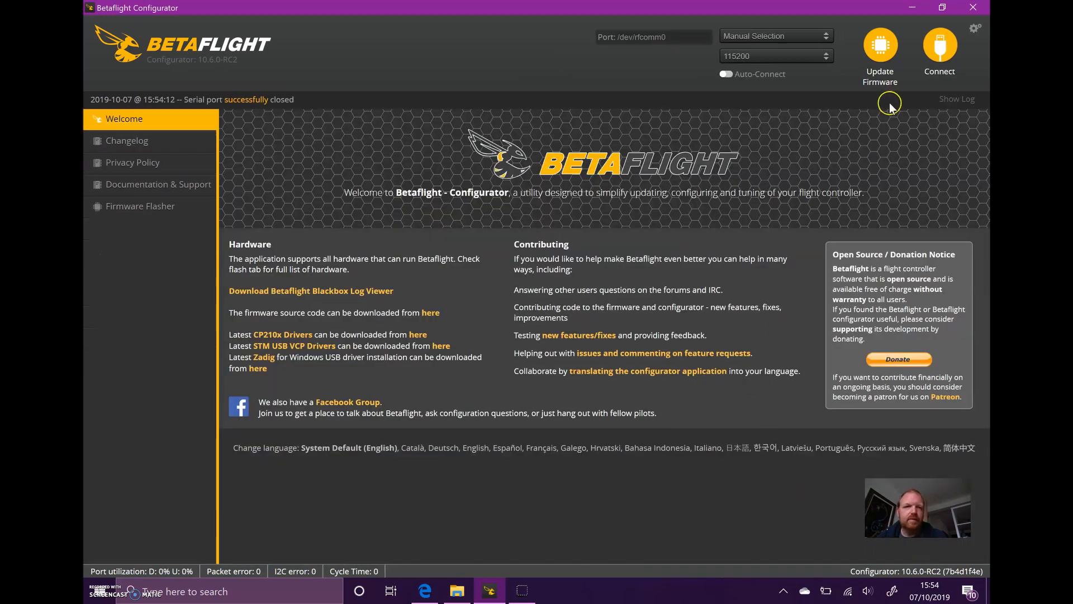
pyautogui.click(942, 53)
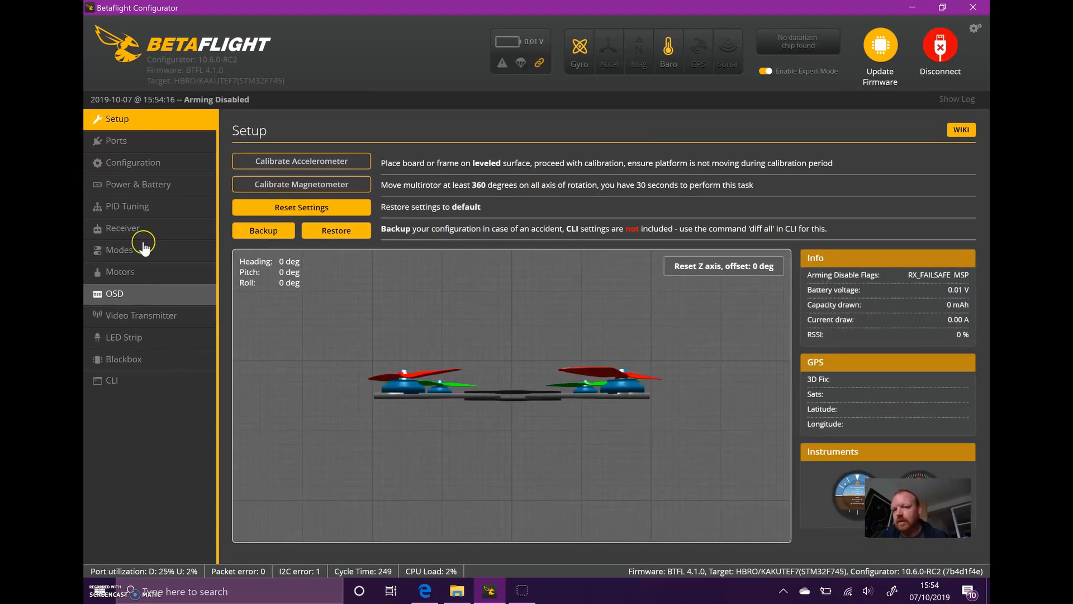
# Review the power and battery settings, then open the PID tuning settings
pyautogui.click(150, 186)
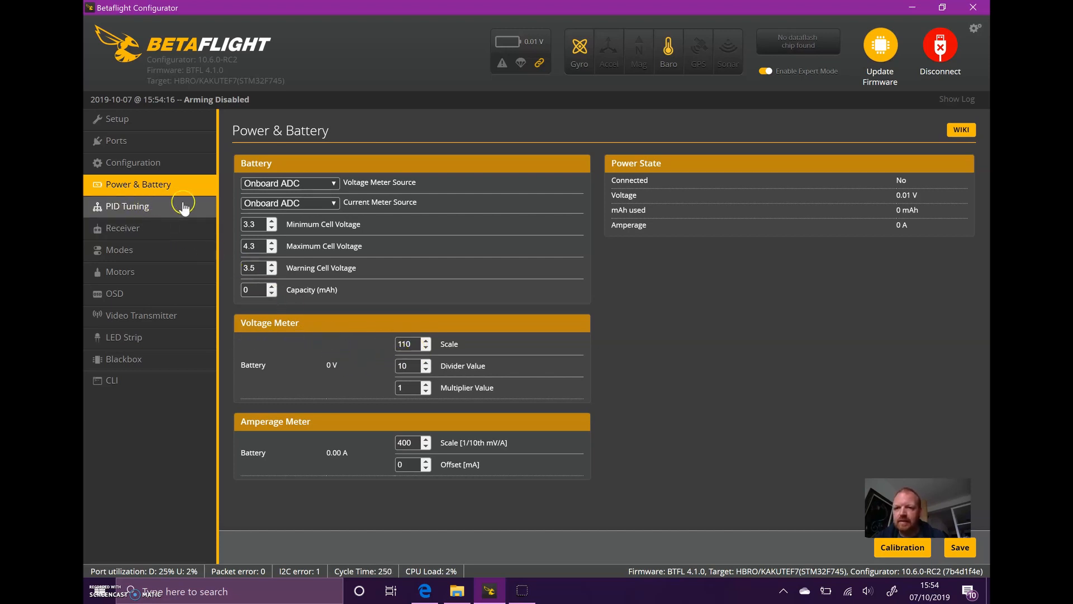
pyautogui.click(146, 213)
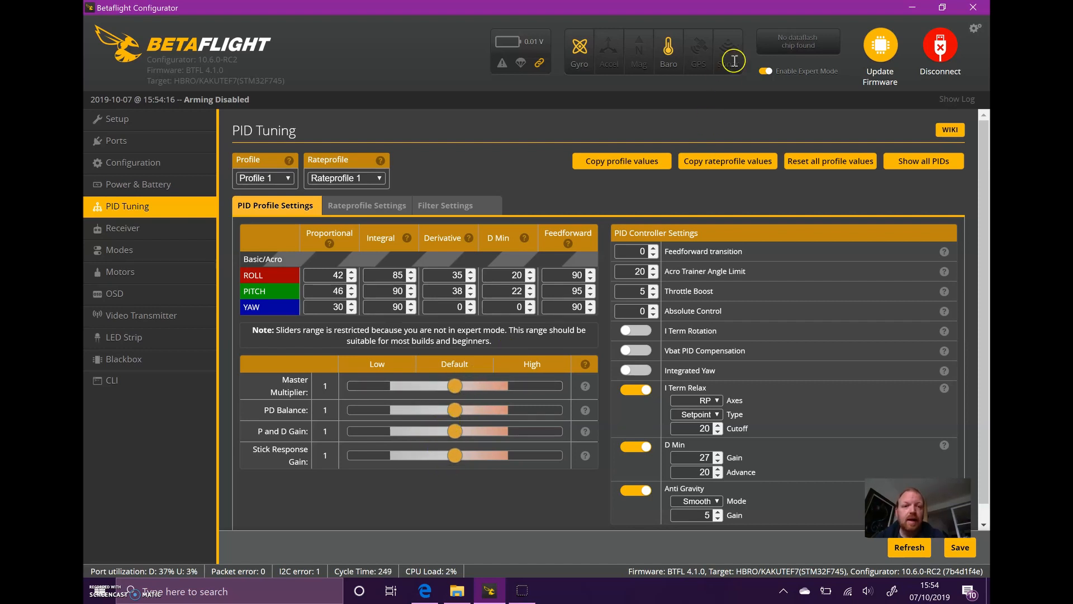
# Compare the PID slider ranges with Expert Mode on and off, and try a Master Multiplier of 1.5
pyautogui.moveTo(497, 385); pyautogui.dragTo(456, 384)
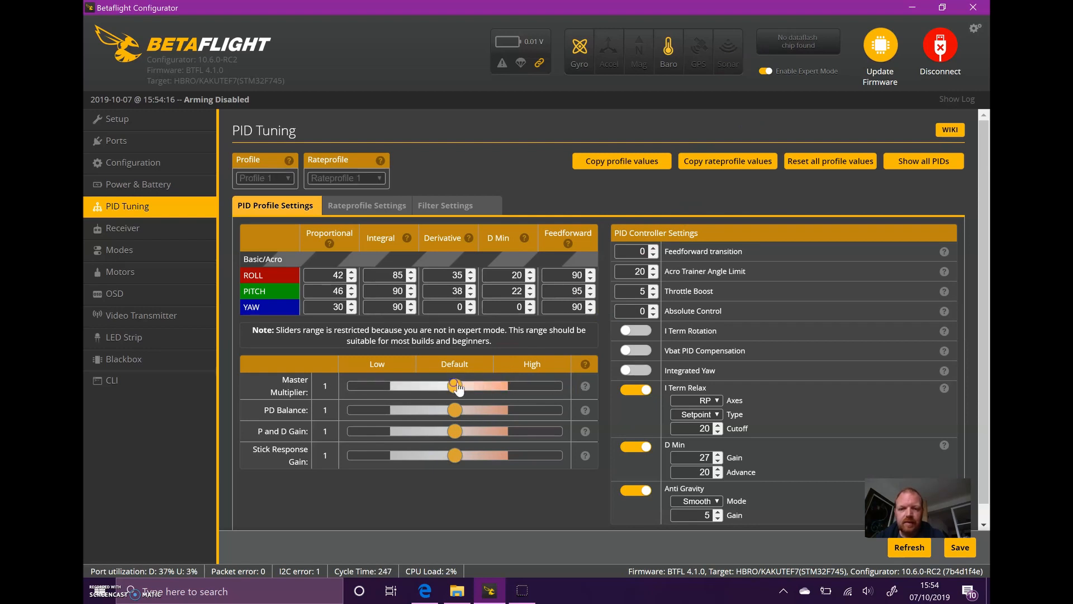
pyautogui.click(765, 72)
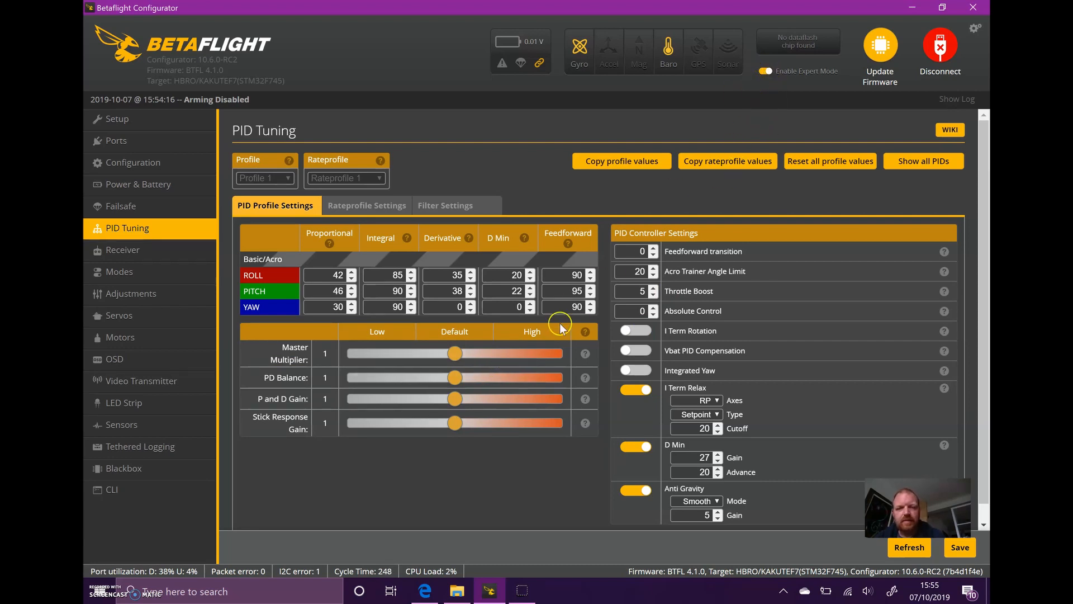
pyautogui.click(767, 72)
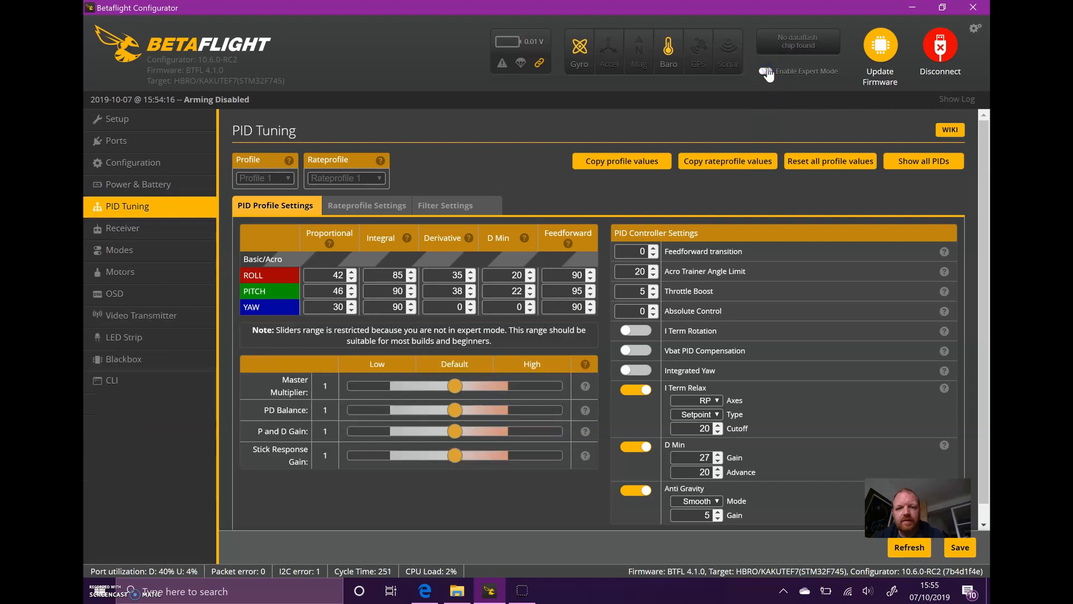
pyautogui.moveTo(455, 389); pyautogui.dragTo(520, 389)
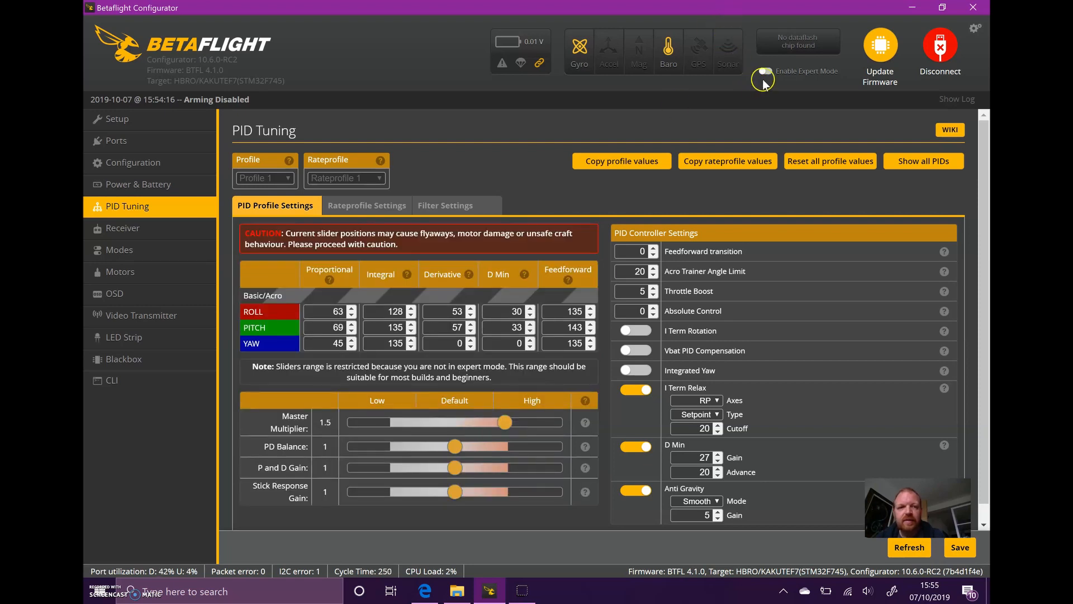
# Enable Expert Mode and set the Master Multiplier for the PID profile to 1.2
pyautogui.click(766, 72)
pyautogui.moveTo(505, 389); pyautogui.dragTo(450, 389)
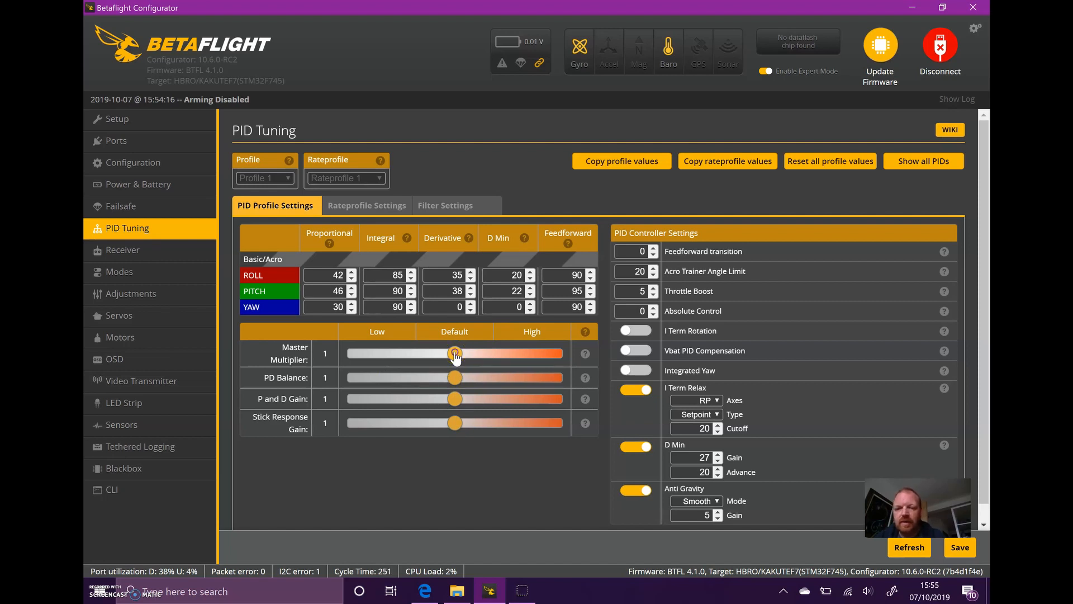
pyautogui.moveTo(446, 351); pyautogui.dragTo(472, 358)
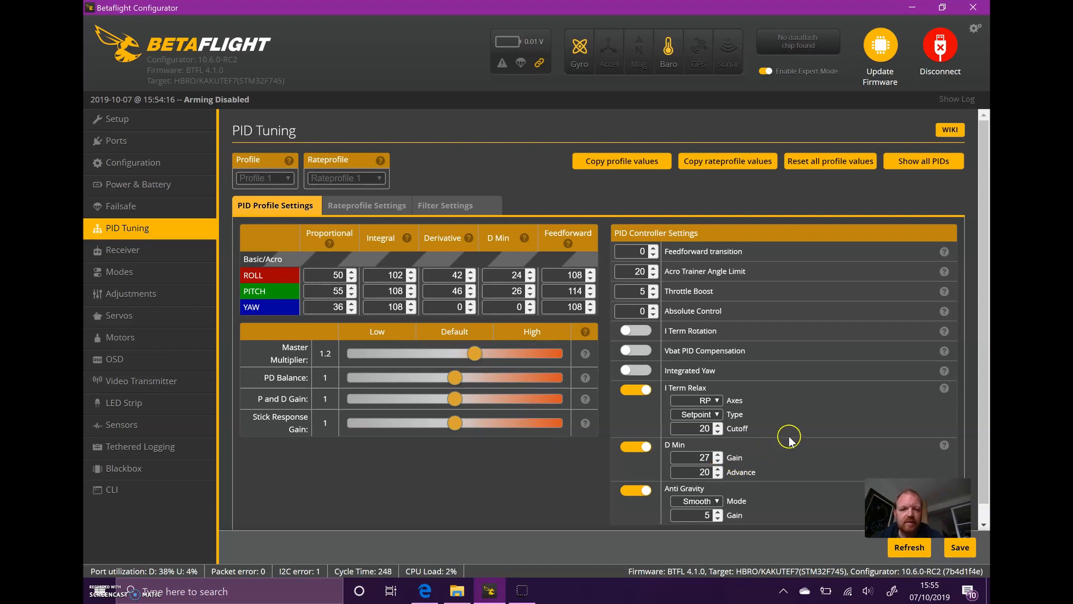
# Set the I Term Relax type to Gyro with a cutoff of 10 and save the PID settings
pyautogui.scroll(-1, 780, 442)
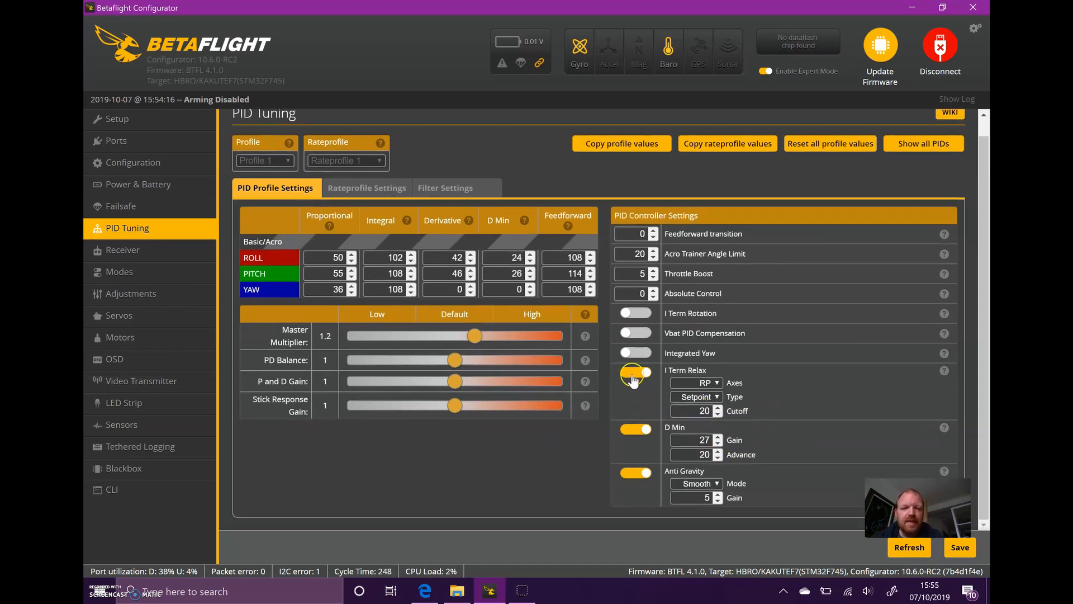
pyautogui.click(719, 397)
pyautogui.click(705, 418)
pyautogui.moveTo(709, 412); pyautogui.dragTo(673, 415)
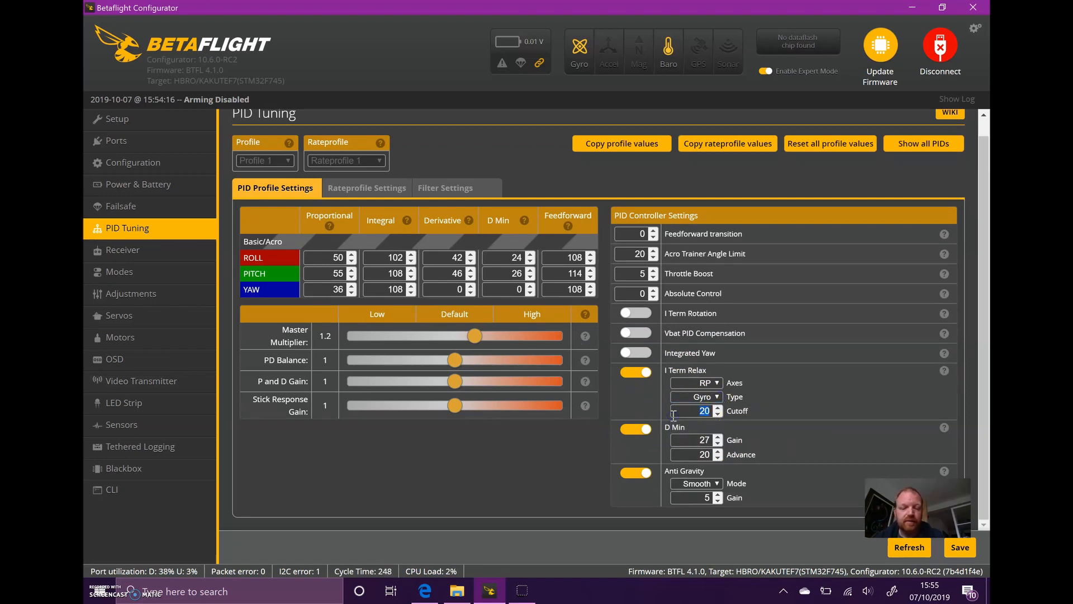
pyautogui.click(949, 544)
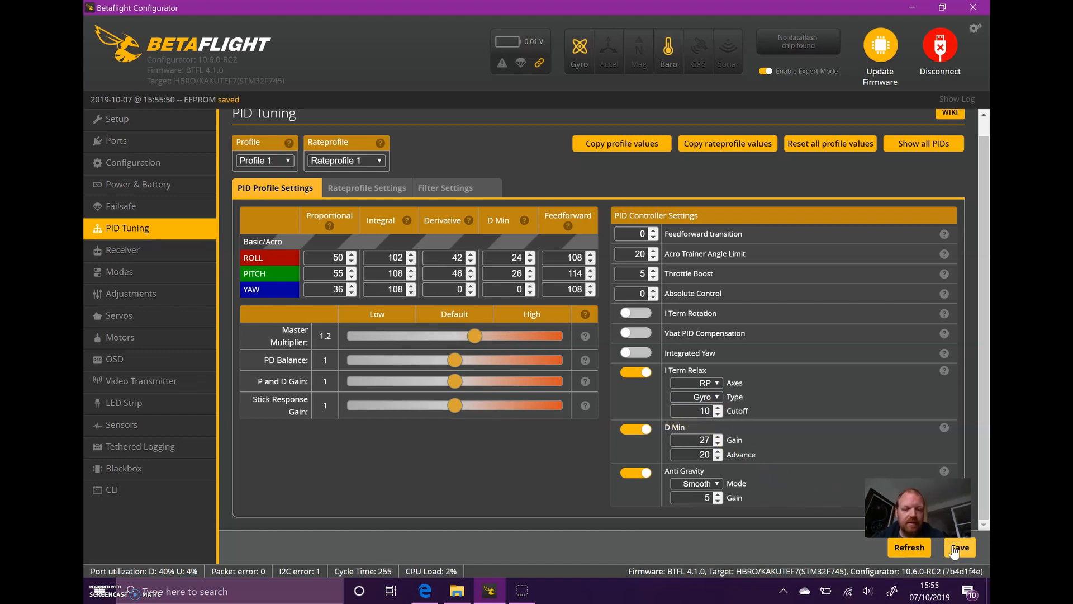
# In the rateprofile settings, set the roll RC Rate to 1.07 and the roll Super Rate to 0.80
pyautogui.click(355, 189)
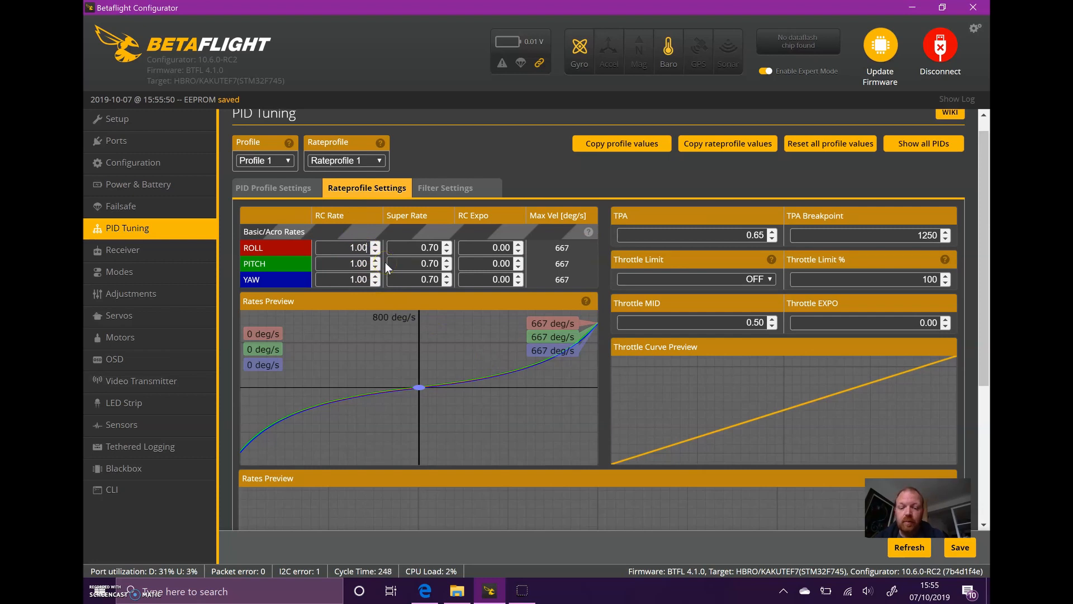
pyautogui.press('BackSpace')
pyautogui.write('7')
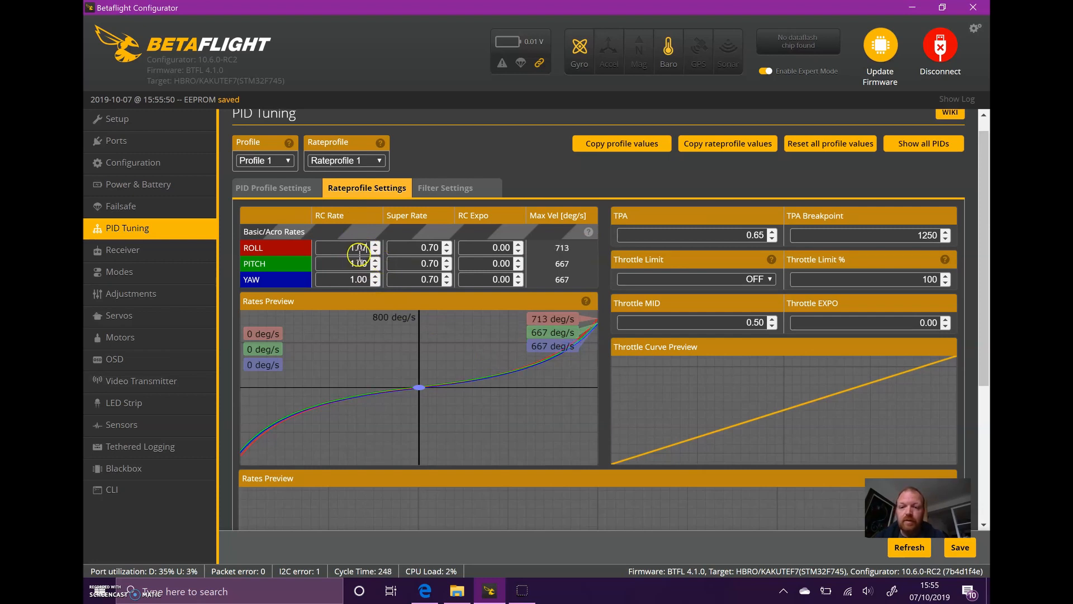
pyautogui.click(435, 247)
pyautogui.press('BackSpace')
pyautogui.write('8')
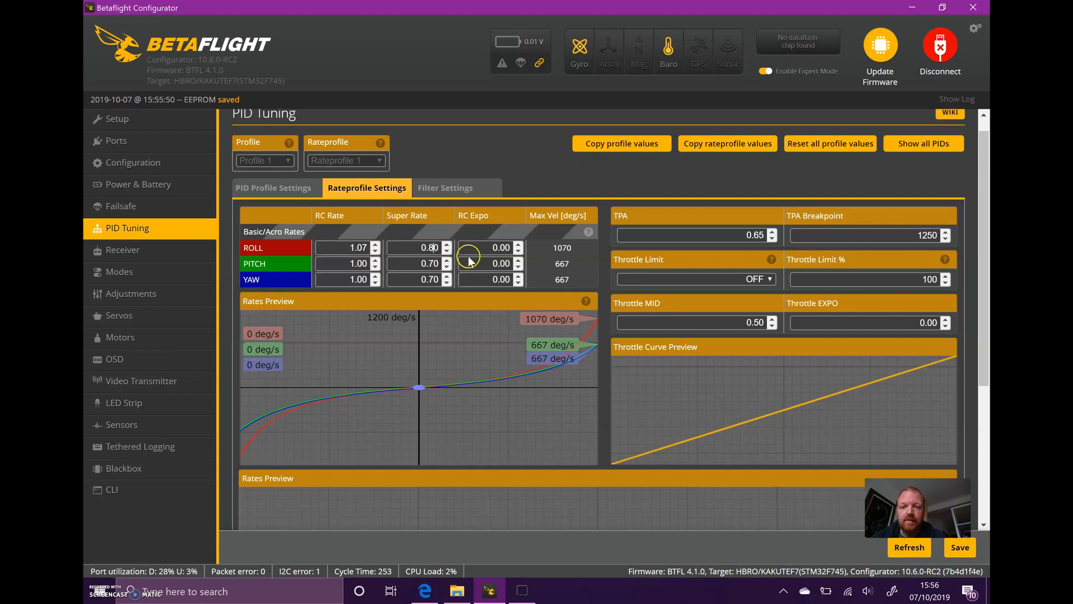
# Set RC Expo to 0.03 for roll and pitch, give pitch an RC Rate of 1.07 and Super Rate of 0.80, and save
pyautogui.click(512, 264)
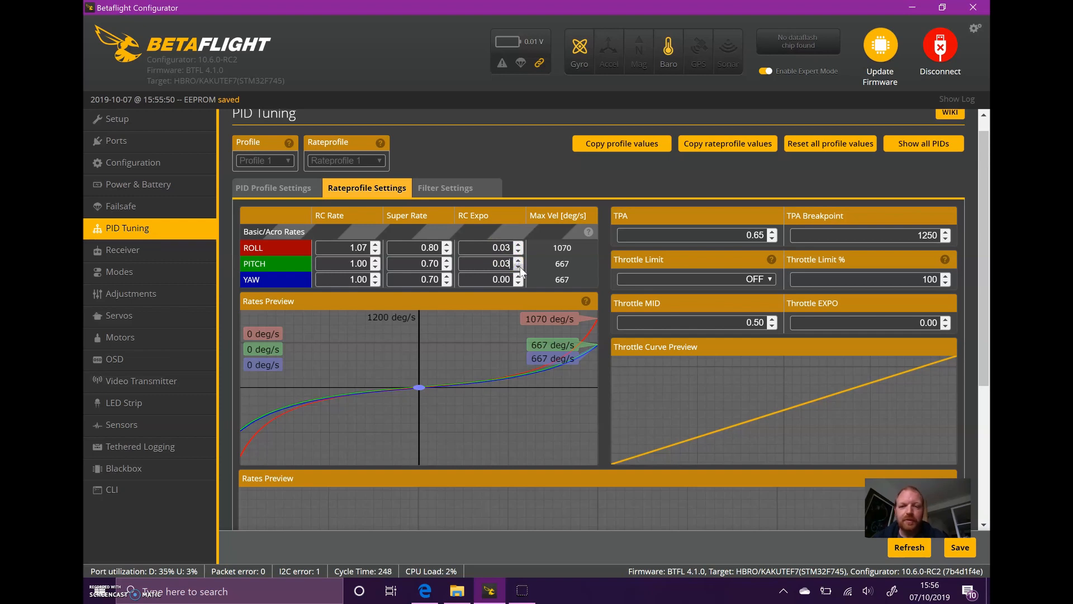
pyautogui.click(434, 263)
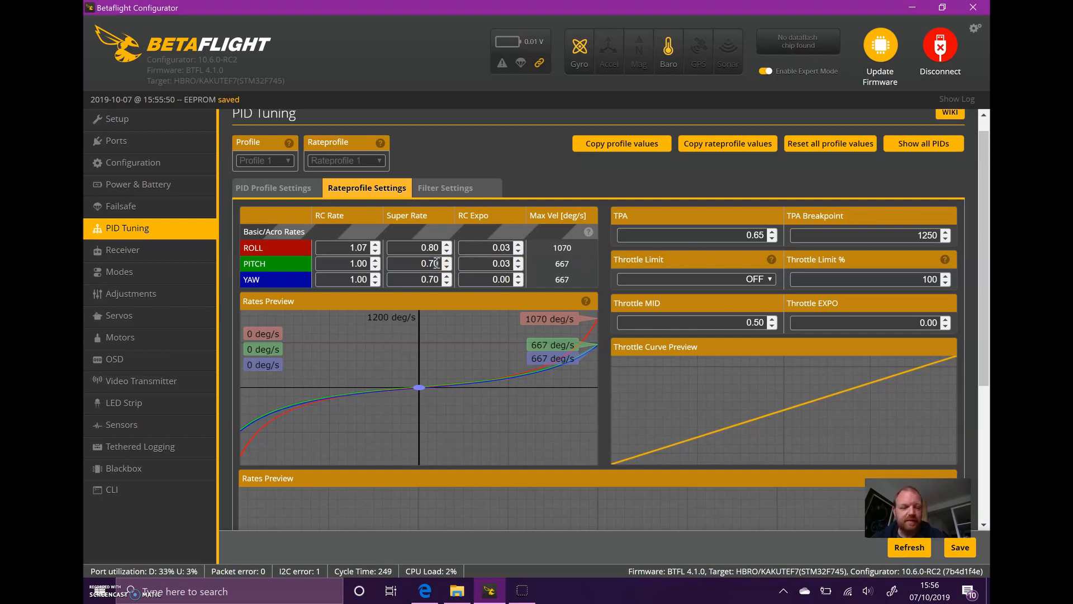
pyautogui.press('BackSpace')
pyautogui.write('8')
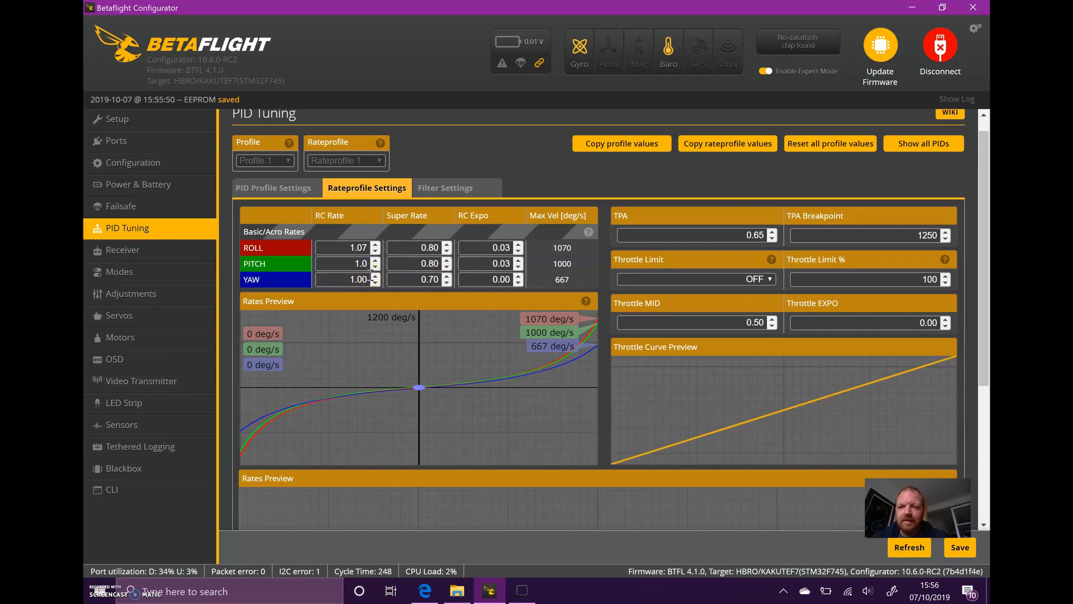
pyautogui.write('7')
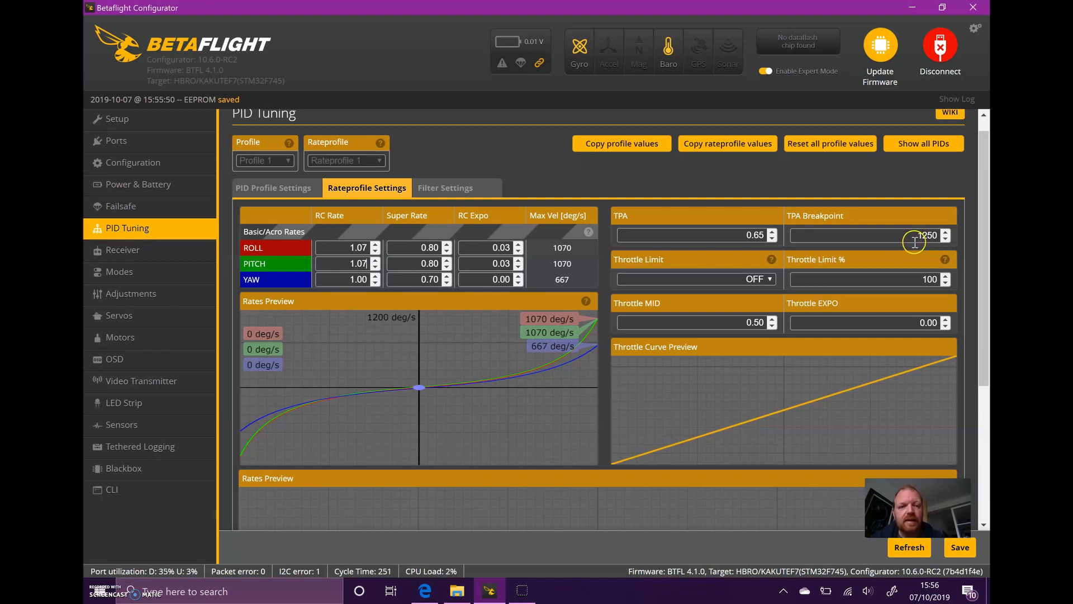
pyautogui.click(767, 242)
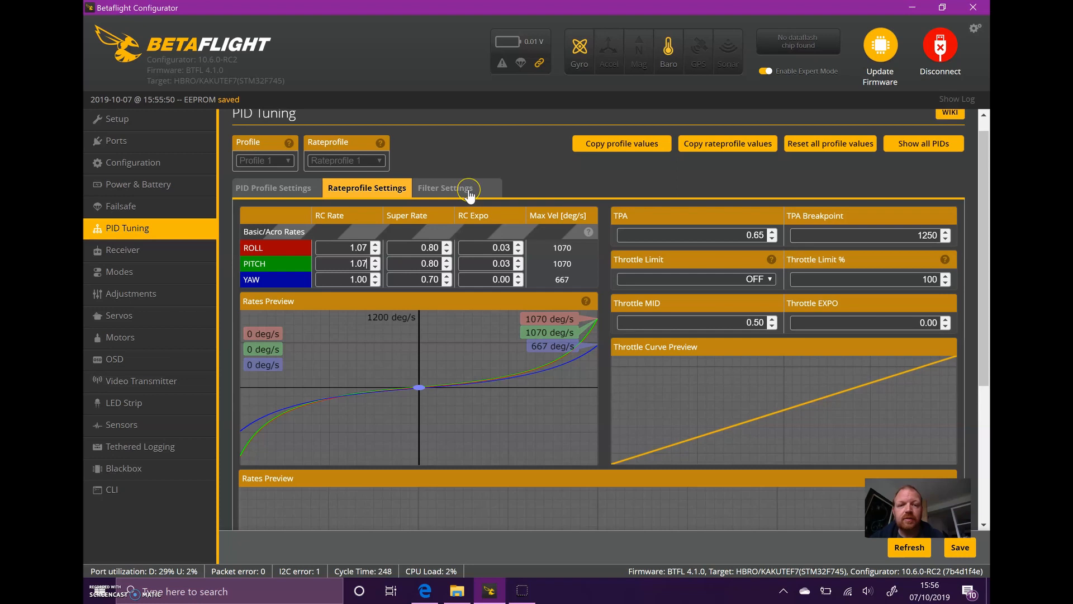
pyautogui.click(959, 547)
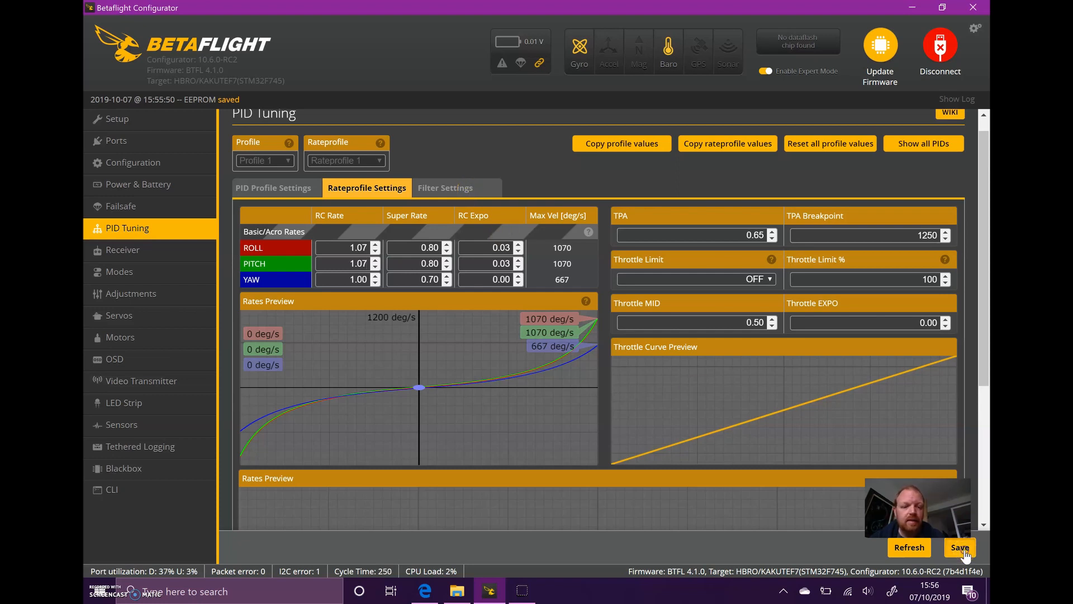
# Examine the gyro and D term filter multipliers, the lowpass filters and the Gyro RPM Filter in the filter settings
pyautogui.click(463, 186)
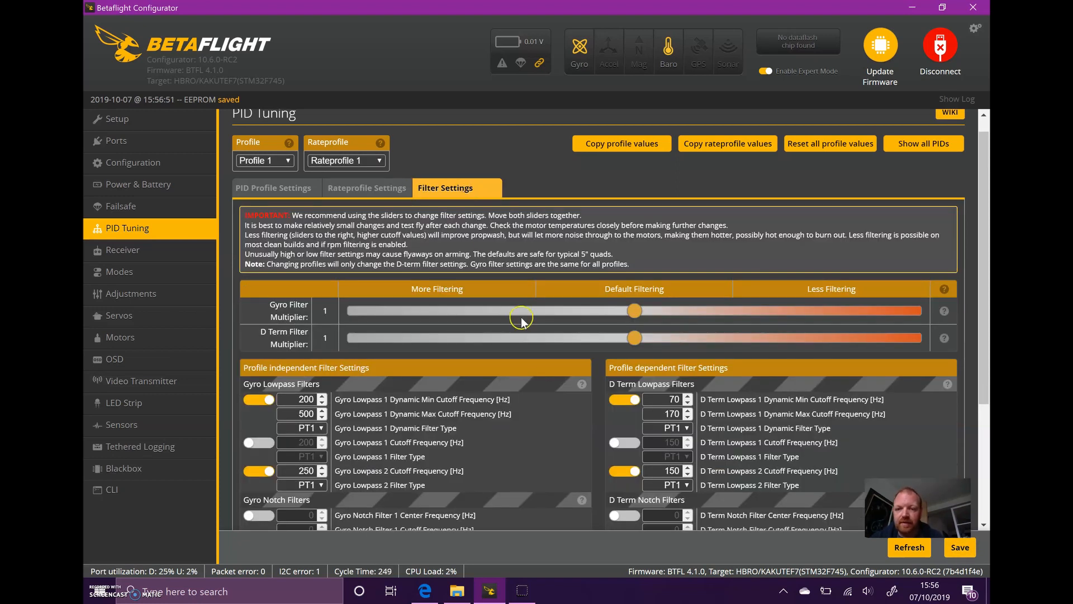
pyautogui.click(633, 309)
pyautogui.moveTo(633, 309)
pyautogui.mouseDown()
pyautogui.moveTo(488, 314)
pyautogui.moveTo(630, 317)
pyautogui.mouseUp()
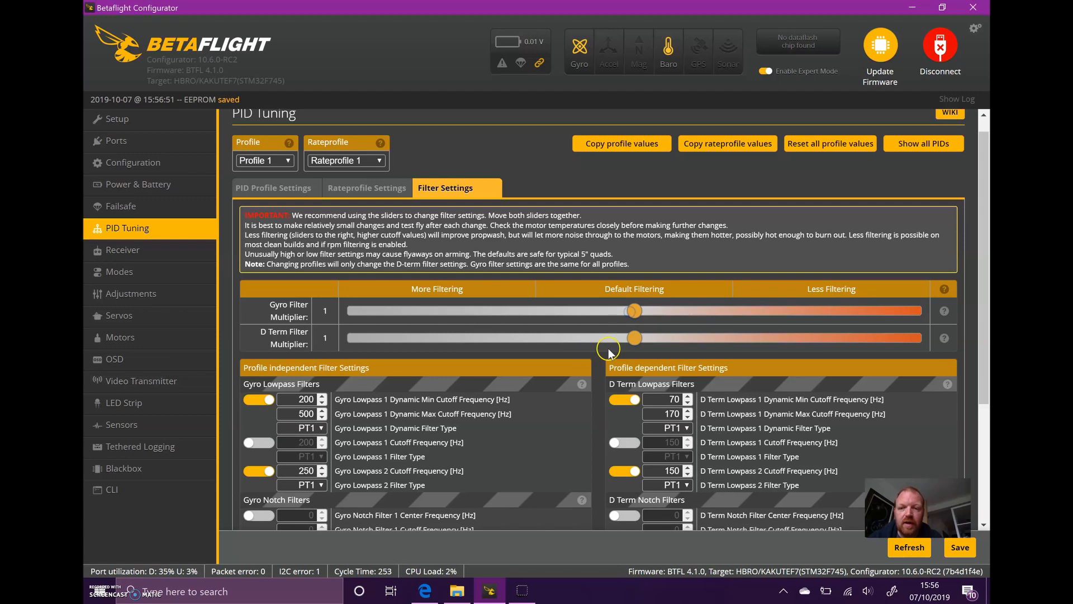
pyautogui.click(633, 339)
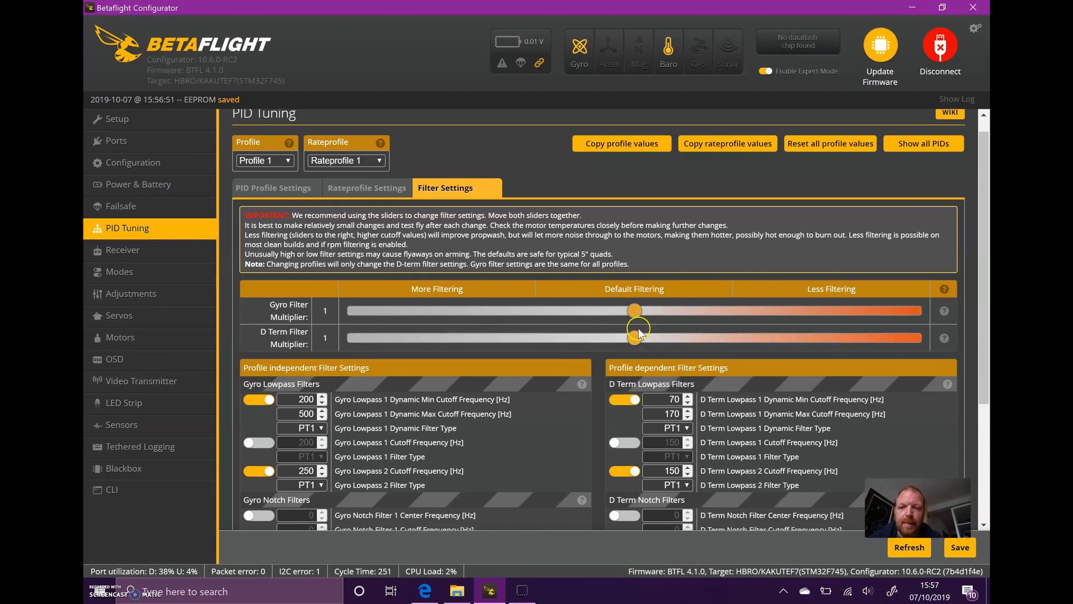
pyautogui.click(634, 311)
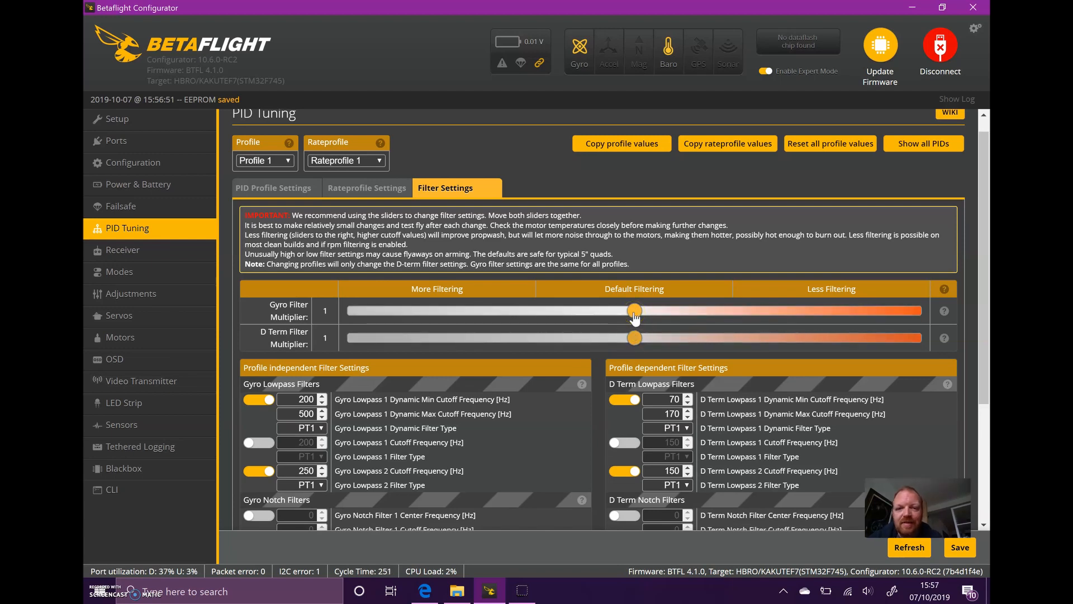
pyautogui.click(646, 312)
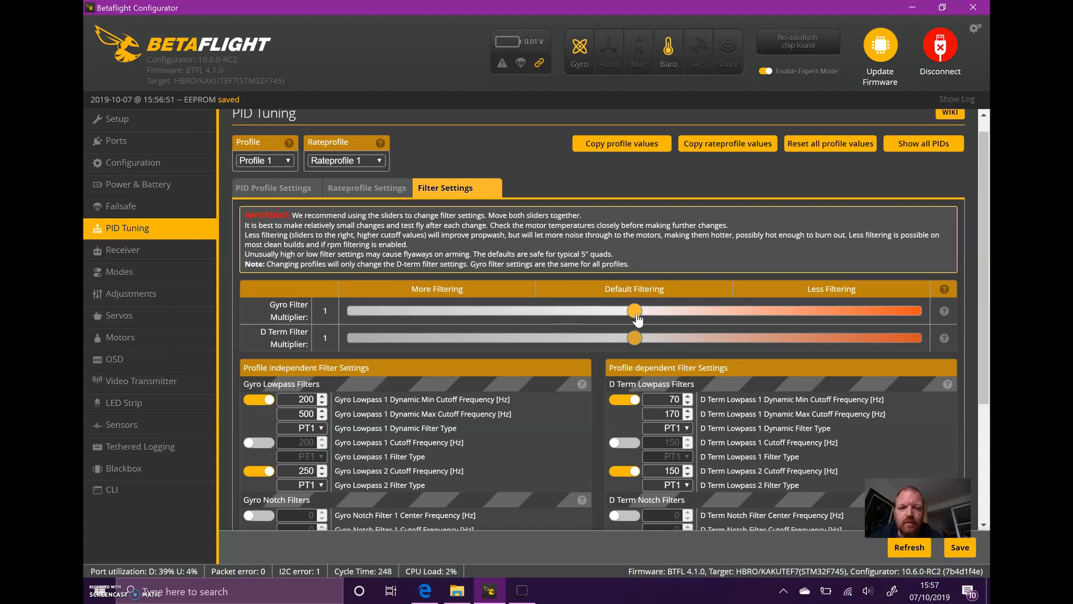
pyautogui.scroll(-3, 648, 318)
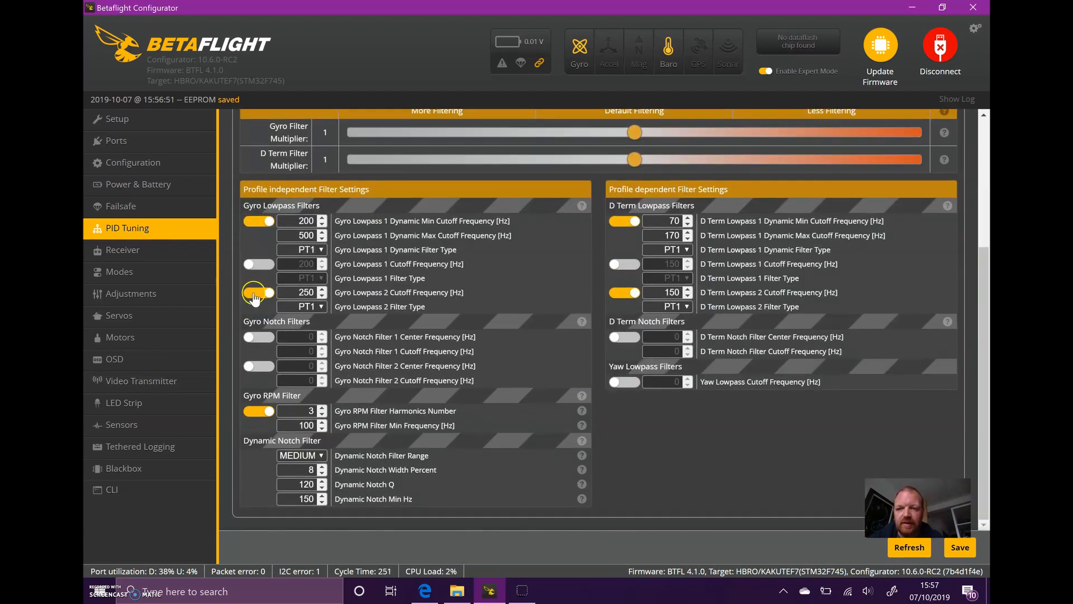
pyautogui.moveTo(634, 132)
pyautogui.mouseDown()
pyautogui.moveTo(523, 132)
pyautogui.moveTo(623, 150)
pyautogui.mouseUp()
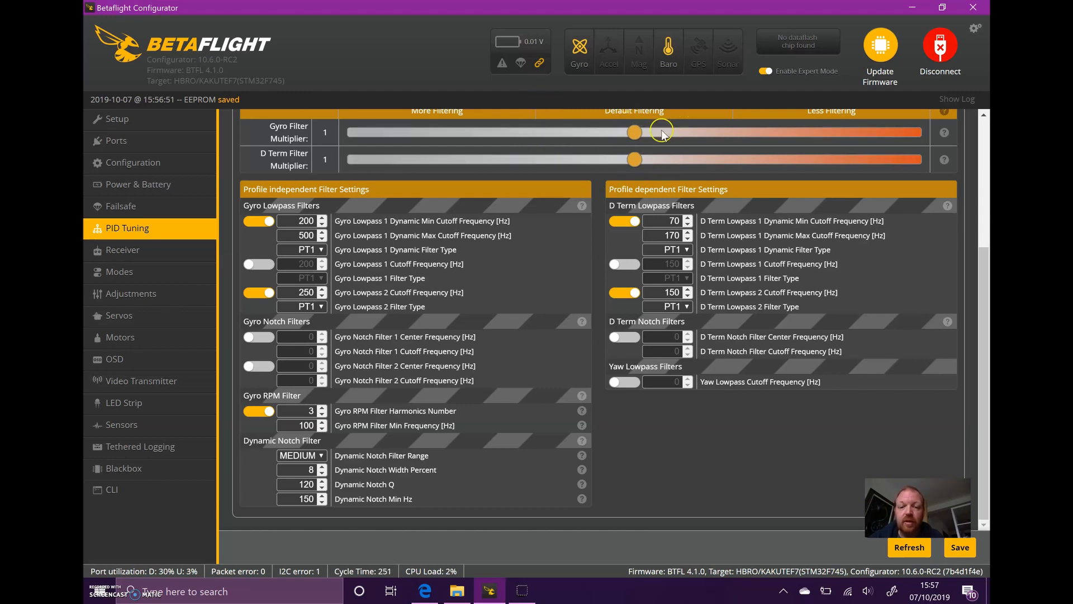
pyautogui.click(266, 413)
pyautogui.click(263, 415)
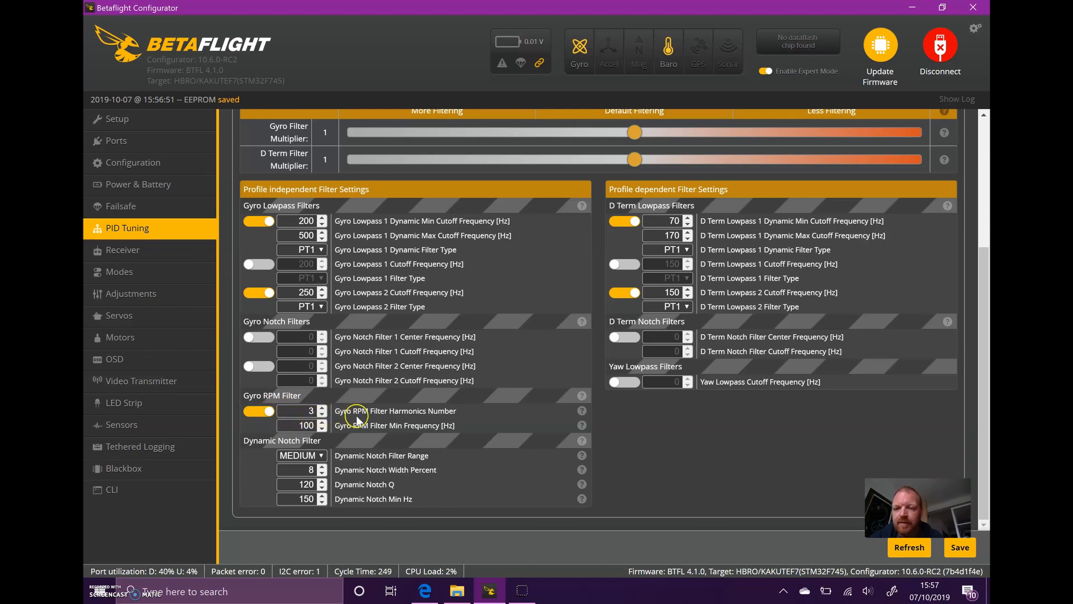
# Try a Gyro RPM Filter Harmonics Number of 1 and set it back to 3
pyautogui.click(309, 411)
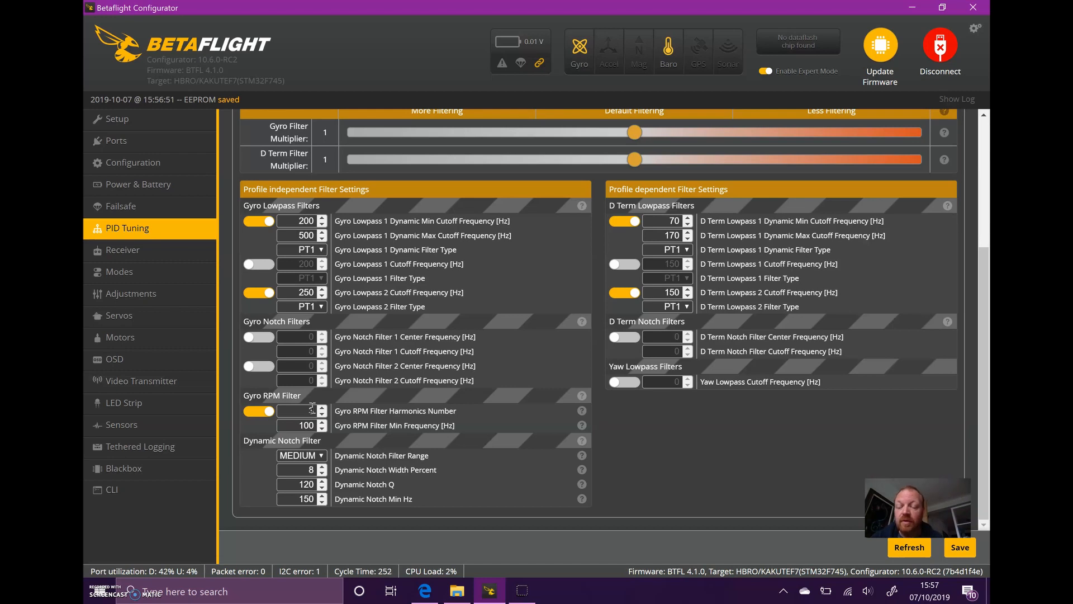
pyautogui.click(312, 409)
pyautogui.write('3')
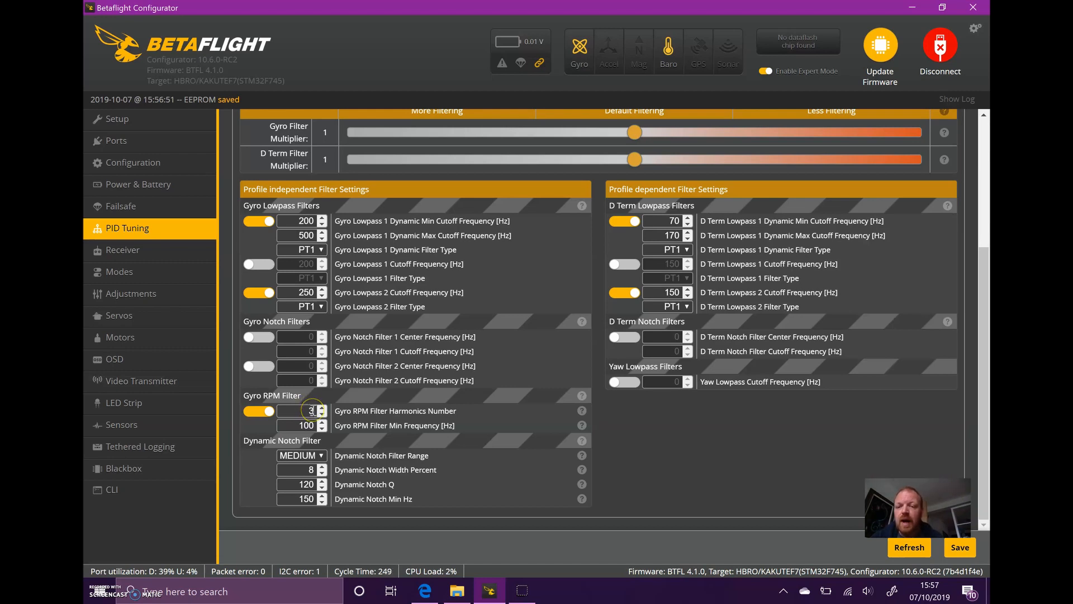
pyautogui.press('BackSpace')
pyautogui.write('1')
pyautogui.click(363, 454)
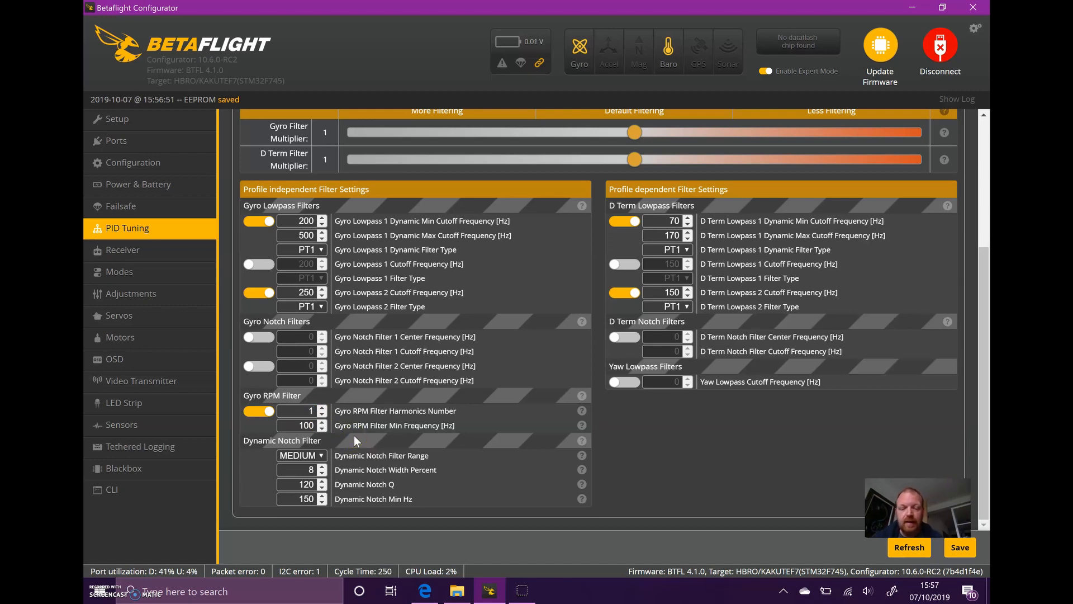
pyautogui.press('Up')
pyautogui.press('Up')
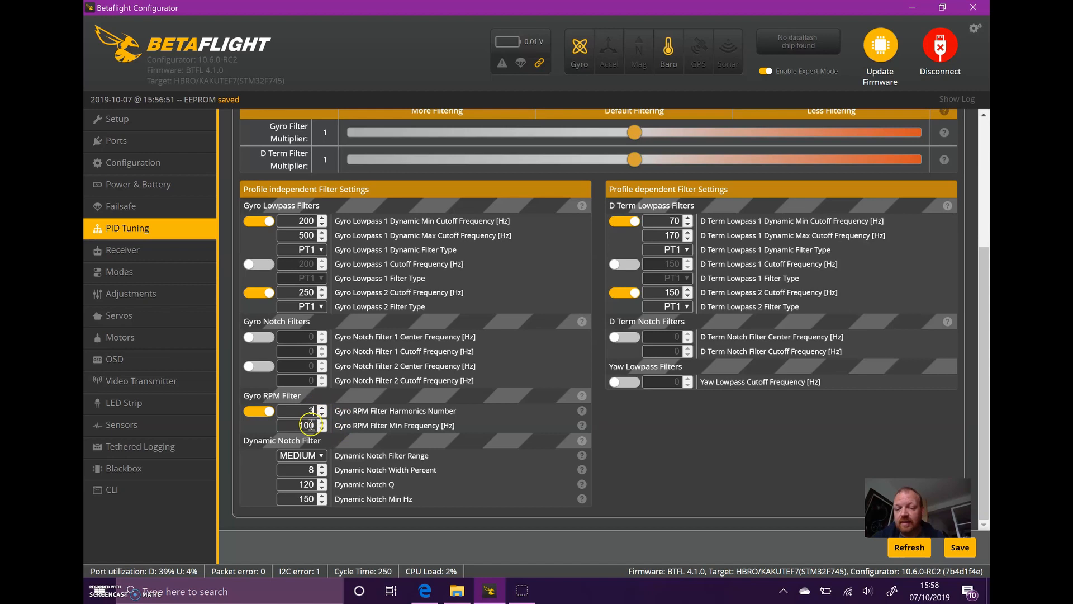
# Set the dynamic notch filter to LOW range, Width Percent 0 and Q 250, and save the filter settings
pyautogui.click(321, 457)
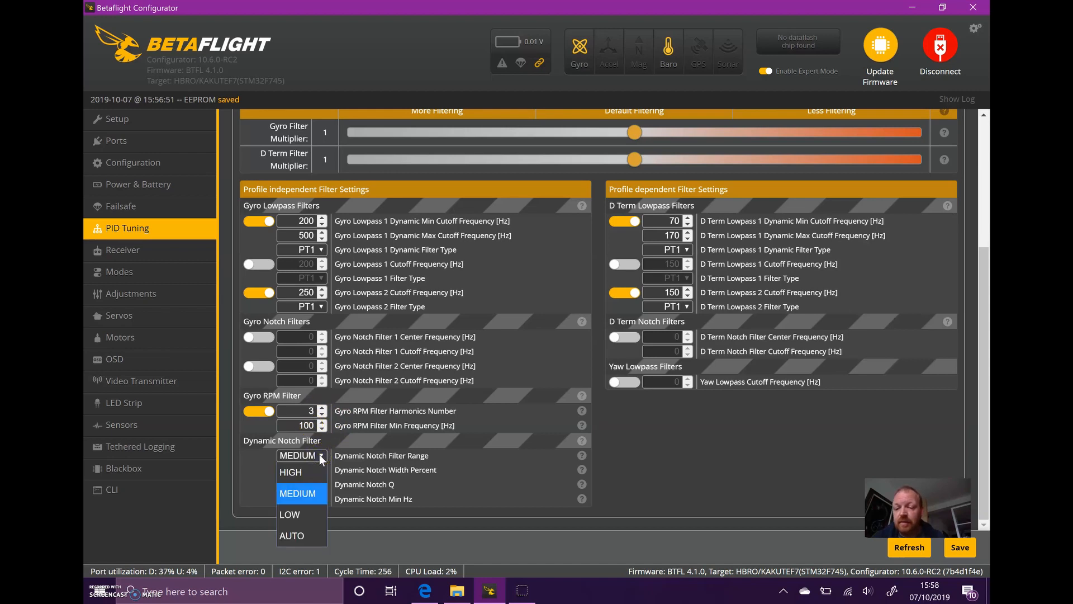
pyautogui.click(310, 513)
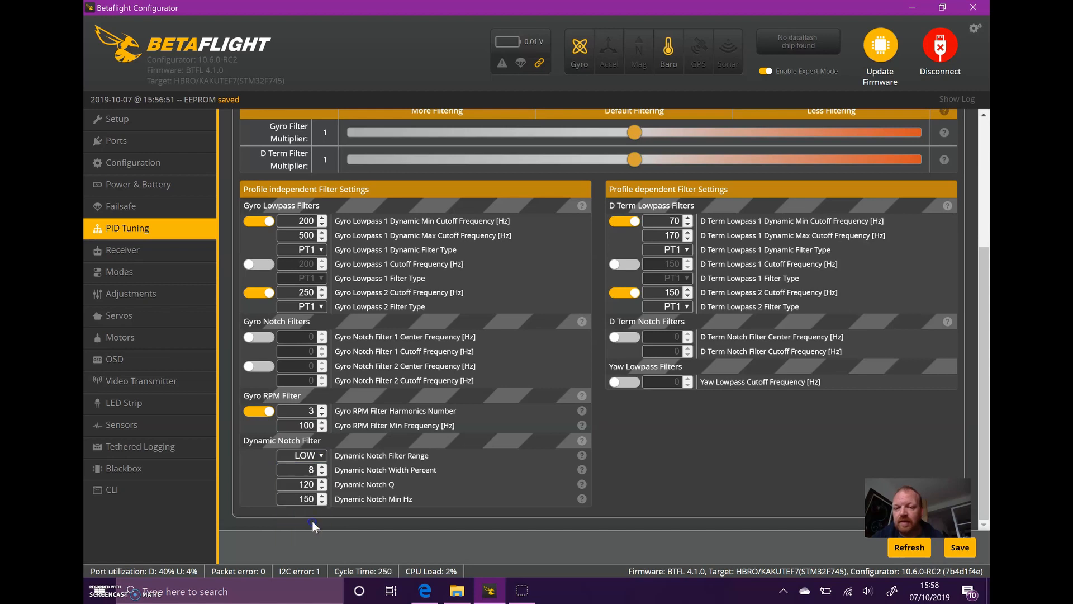
pyautogui.click(306, 469)
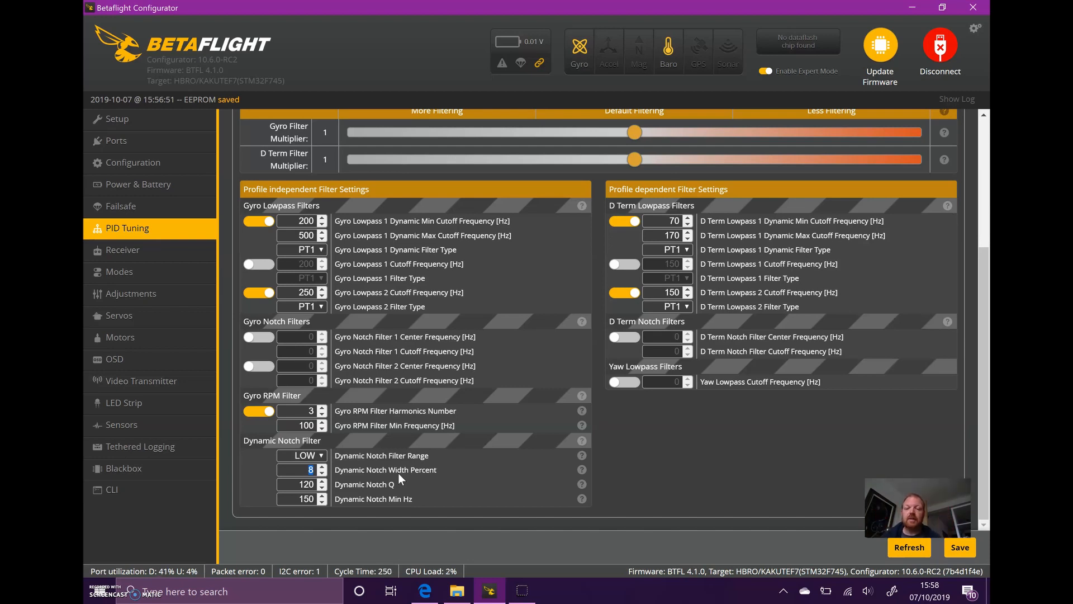
pyautogui.write('0')
pyautogui.click(308, 485)
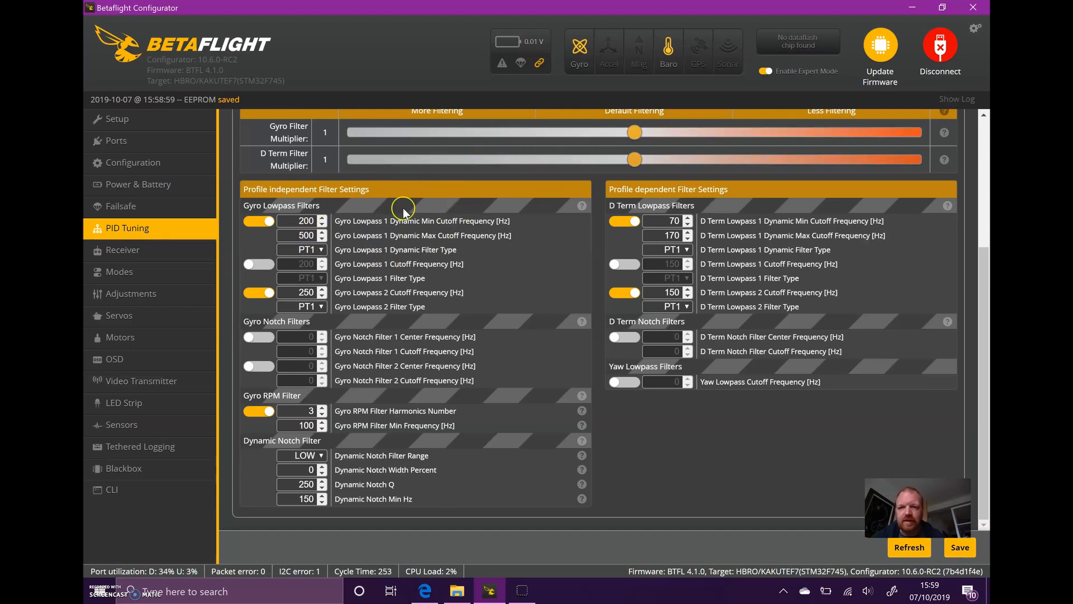
pyautogui.moveTo(638, 139); pyautogui.dragTo(615, 134)
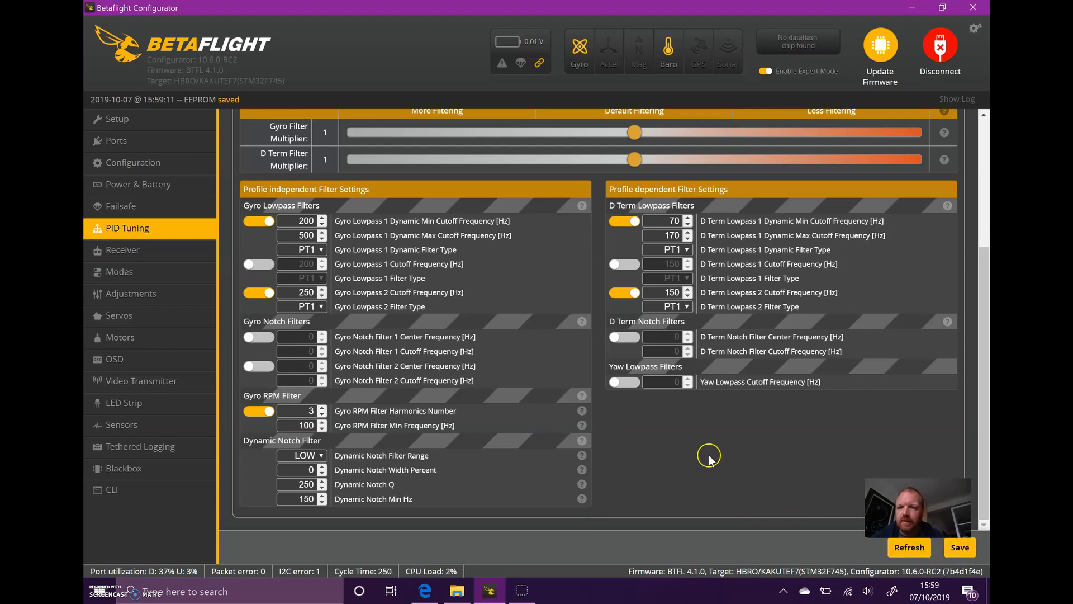
# Review the RC deadband and RC smoothing options in the receiver settings and save them
pyautogui.click(139, 250)
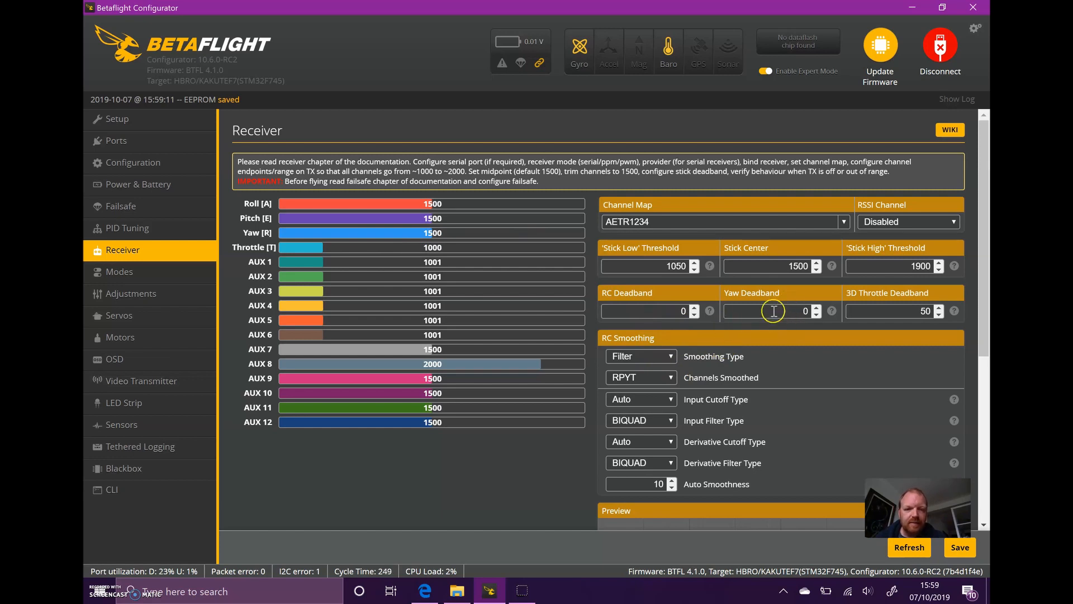
pyautogui.scroll(-3, 727, 361)
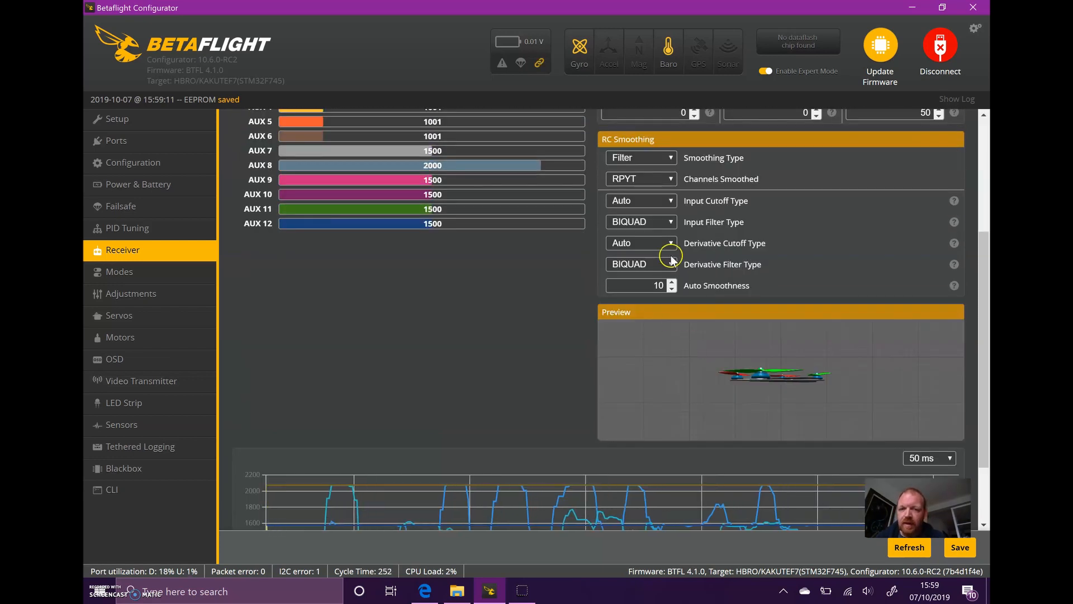
pyautogui.click(960, 550)
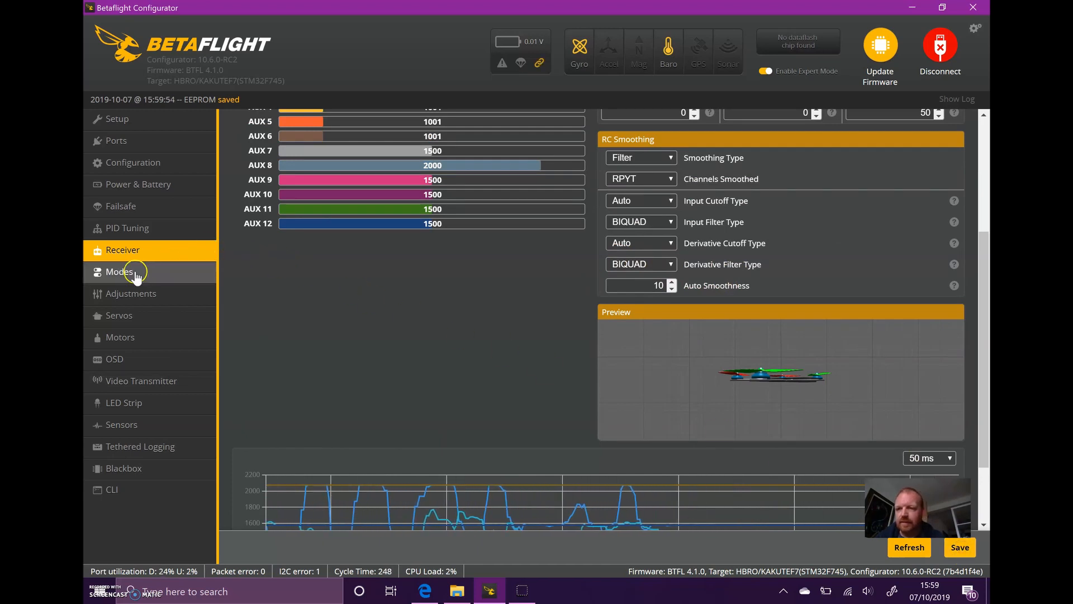
# Add a range for the ARM mode on AUX 1, spanning 1575 to 2075
pyautogui.click(133, 272)
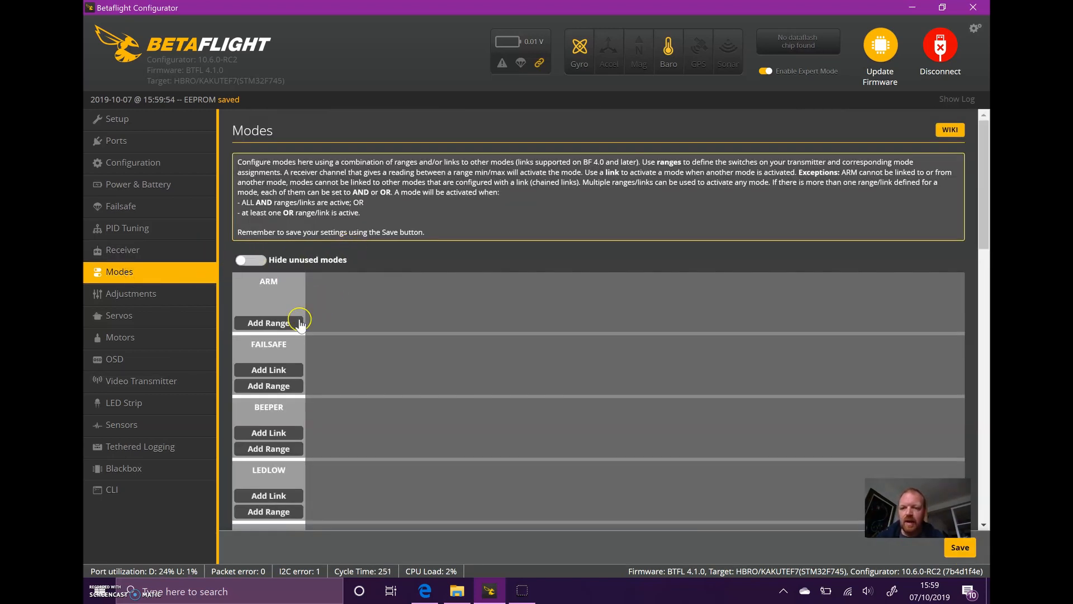
pyautogui.click(300, 323)
pyautogui.click(351, 286)
pyautogui.click(340, 324)
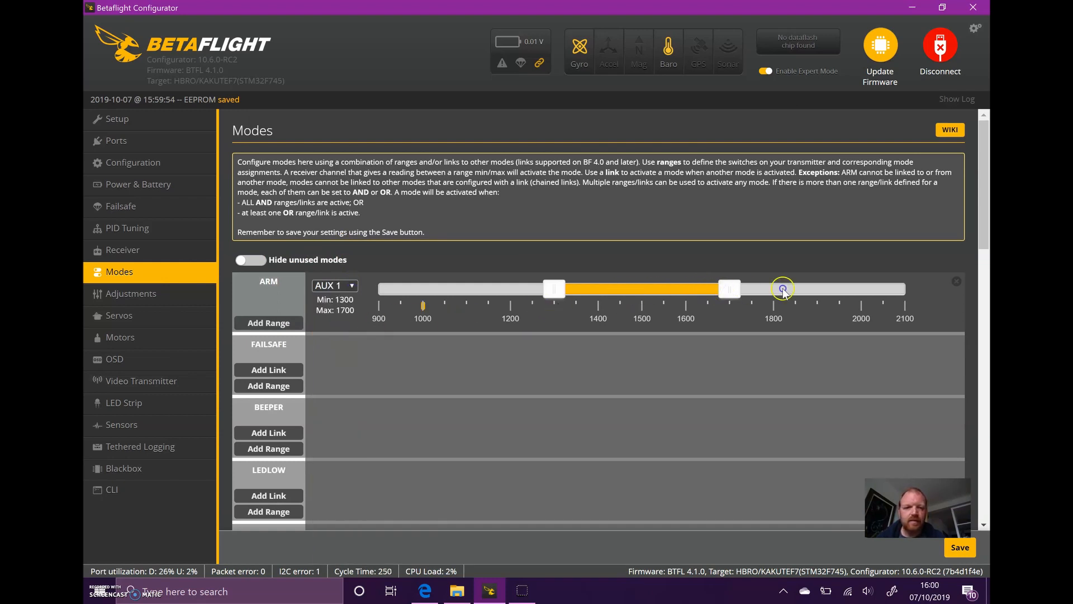
pyautogui.moveTo(783, 289); pyautogui.dragTo(893, 289)
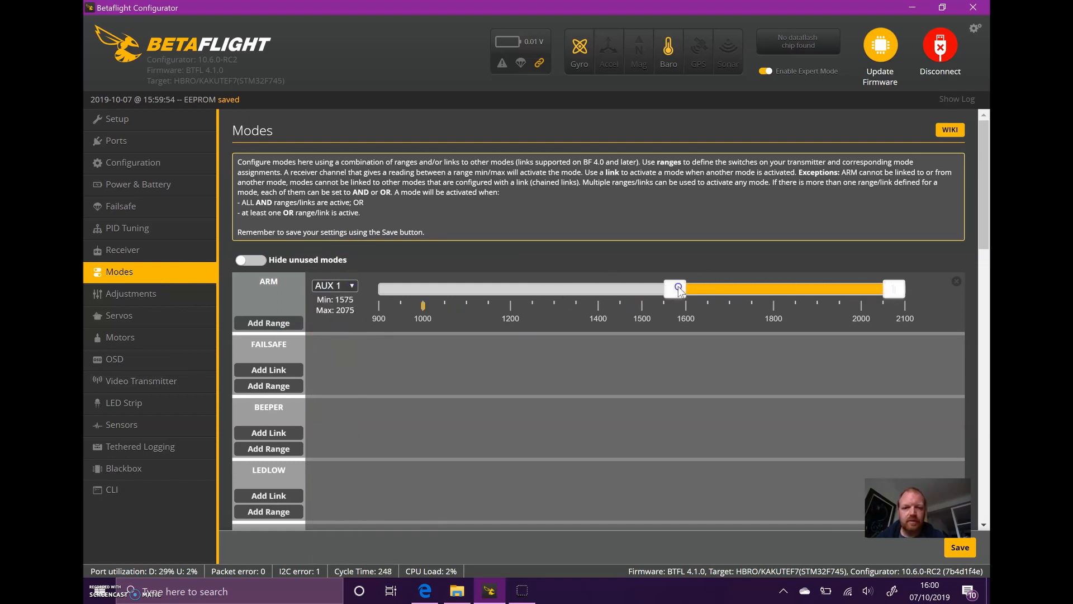
# Add a range for the BEEPER mode on AUX 4, spanning 1475 to 2100
pyautogui.scroll(-4, 456, 327)
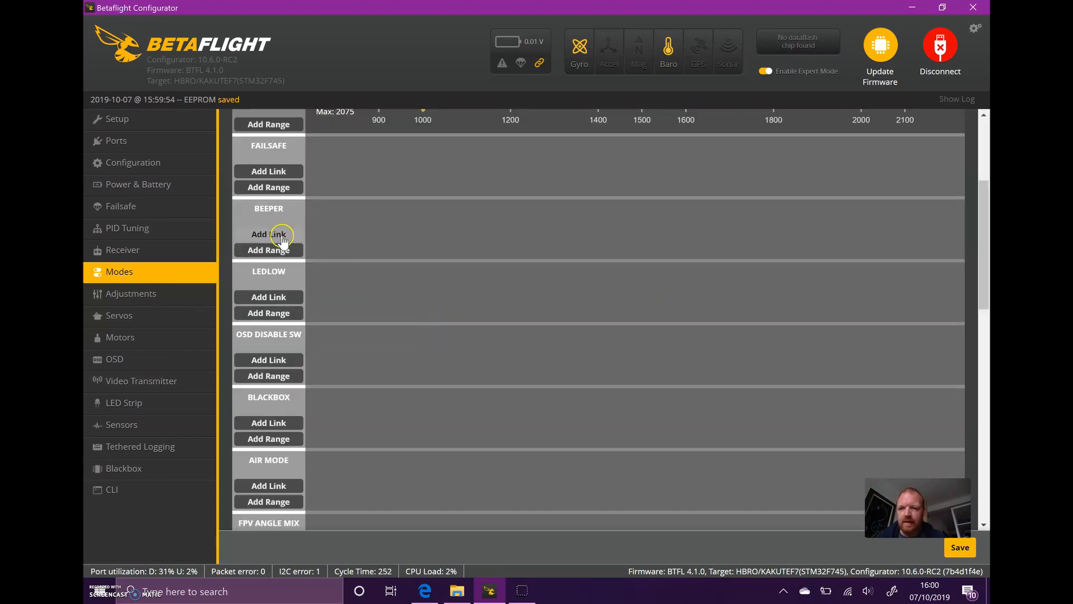
pyautogui.click(278, 249)
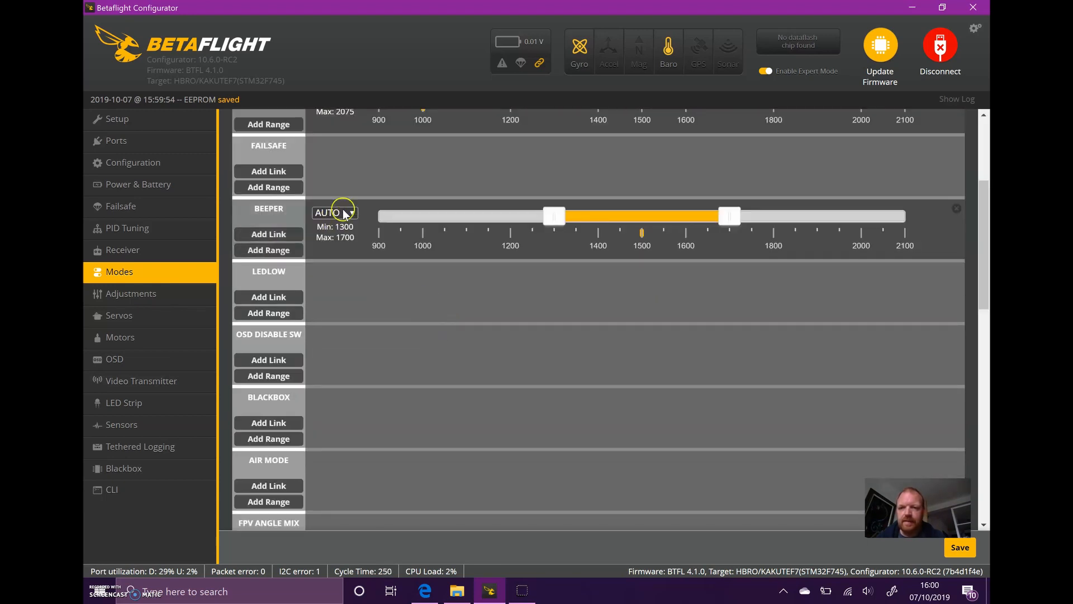
pyautogui.click(336, 212)
pyautogui.click(338, 314)
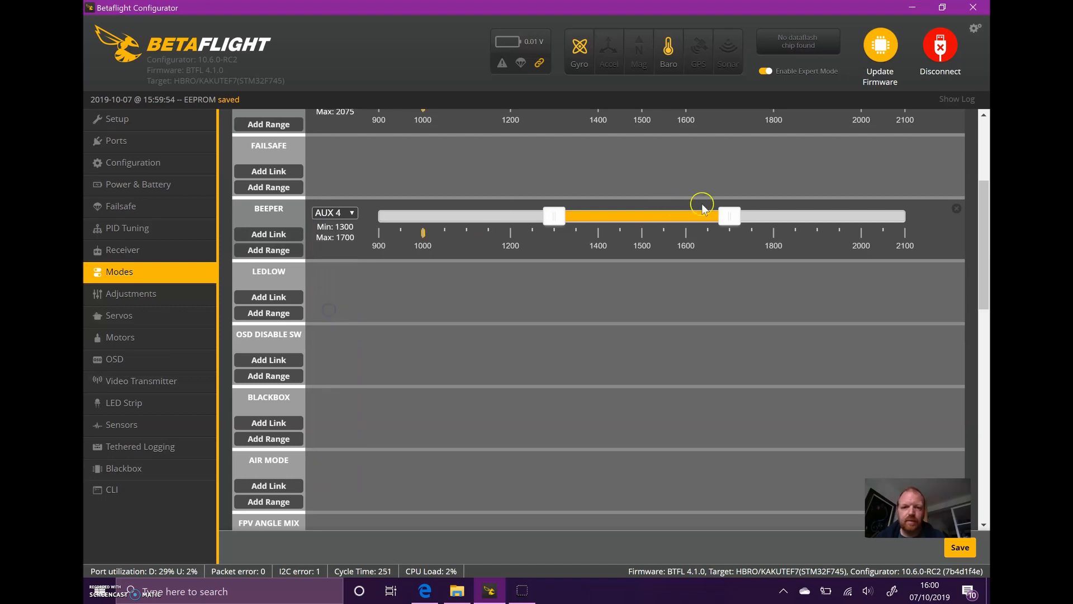
pyautogui.moveTo(735, 224); pyautogui.dragTo(906, 216)
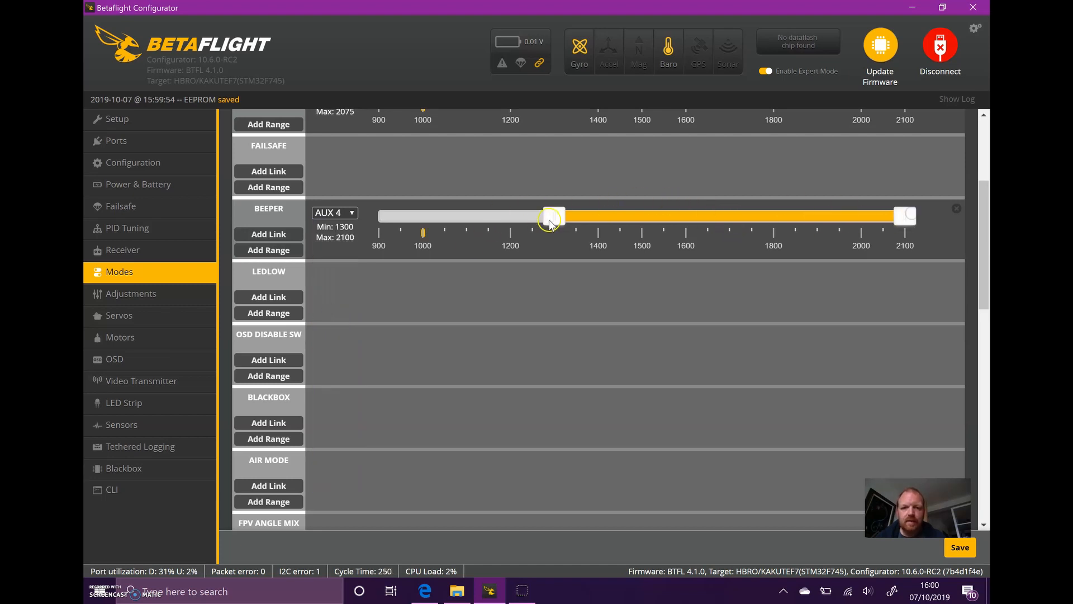
pyautogui.moveTo(553, 215); pyautogui.dragTo(618, 217)
# Add a range for the BLACKBOX mode on AUX 6, spanning 1300 to 1700
pyautogui.scroll(-1, 374, 283)
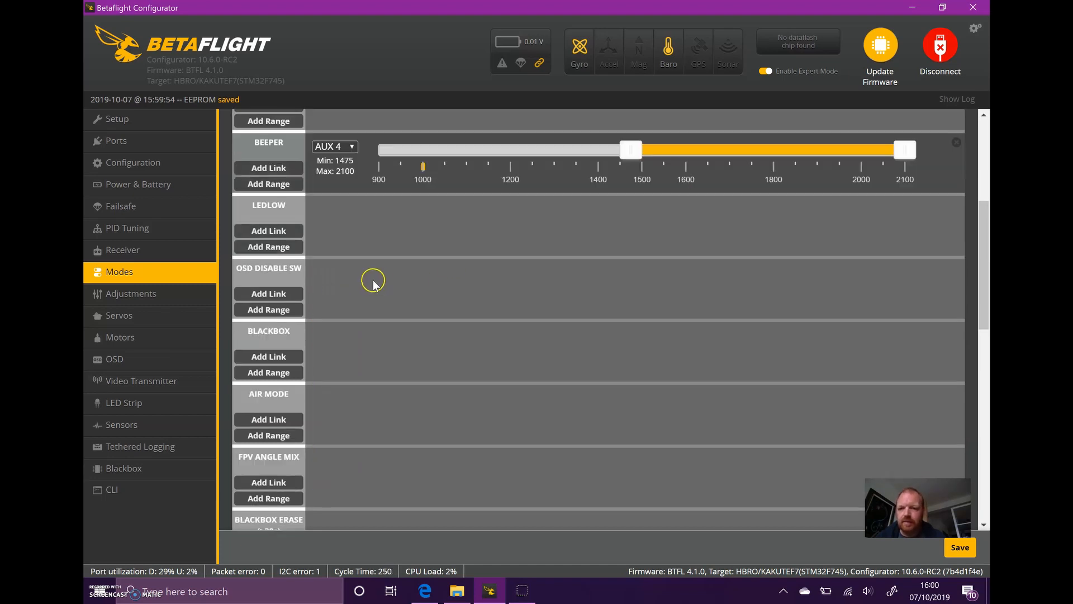
pyautogui.scroll(-2, 372, 282)
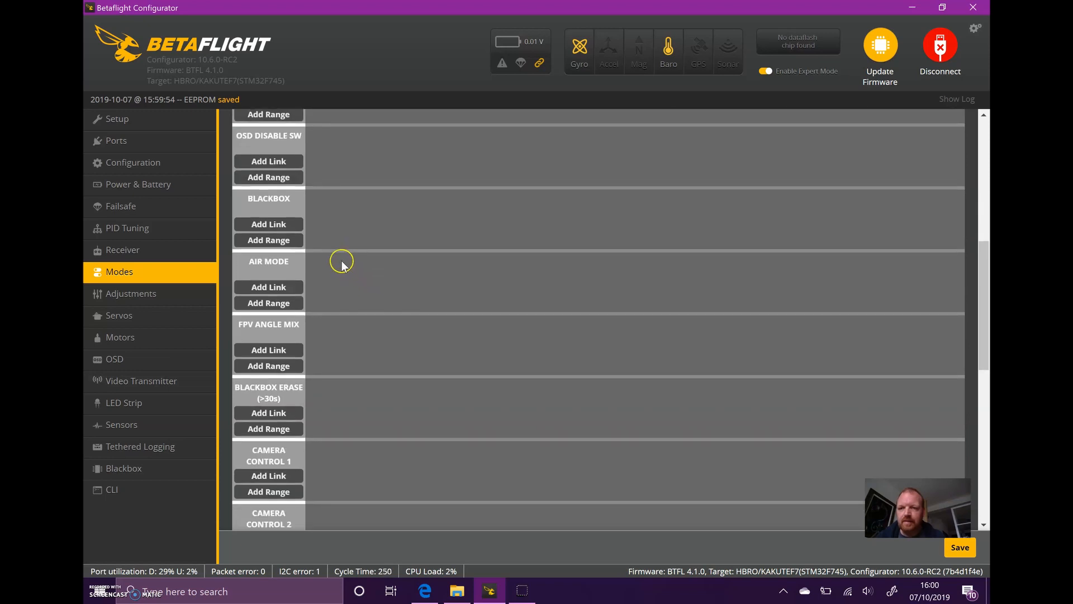
pyautogui.click(268, 240)
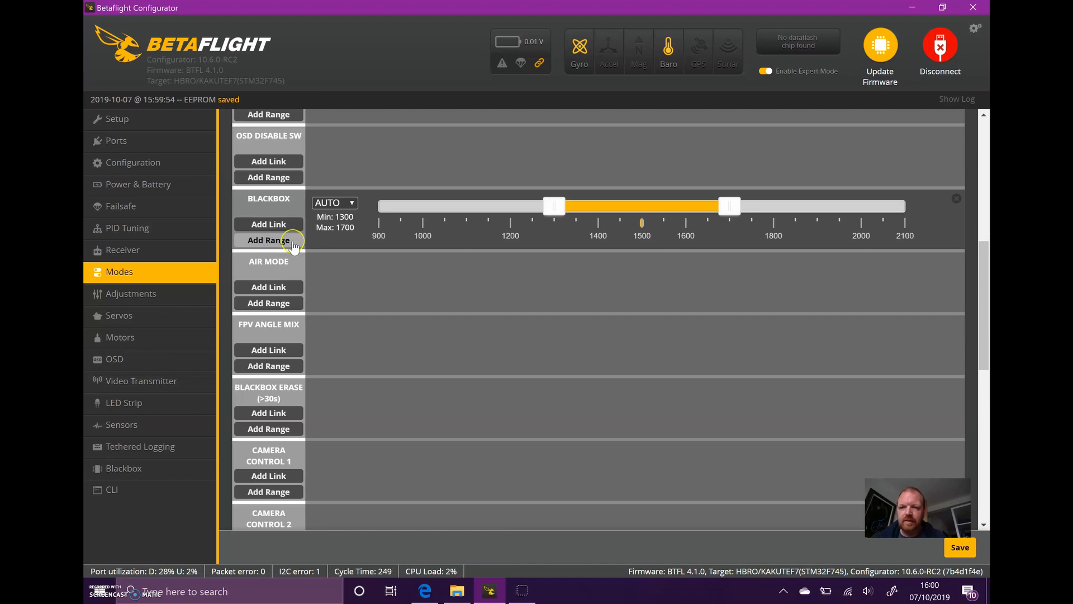
pyautogui.click(348, 203)
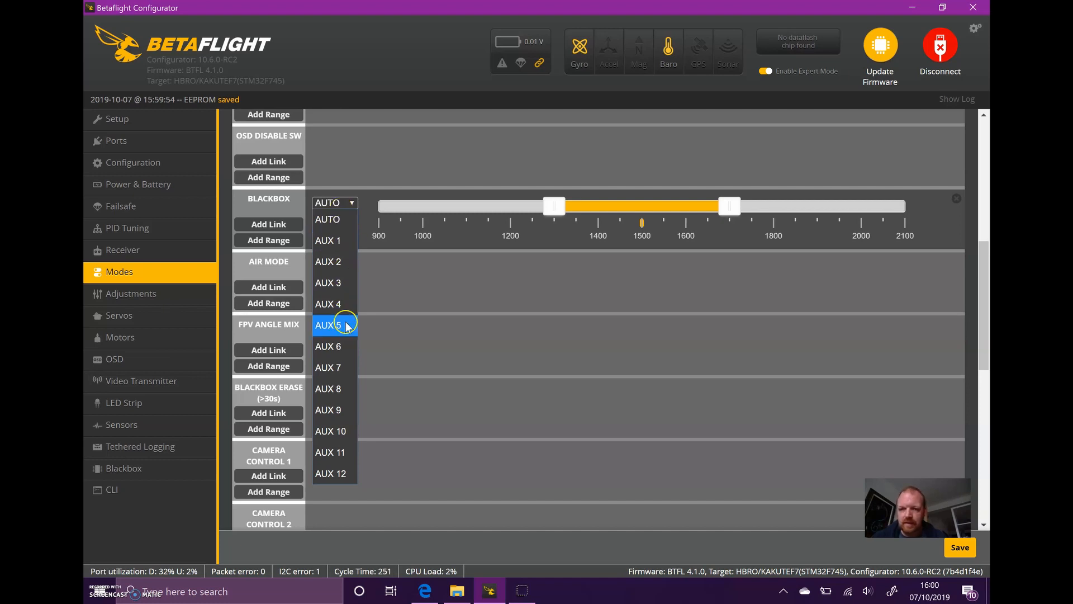
pyautogui.click(341, 346)
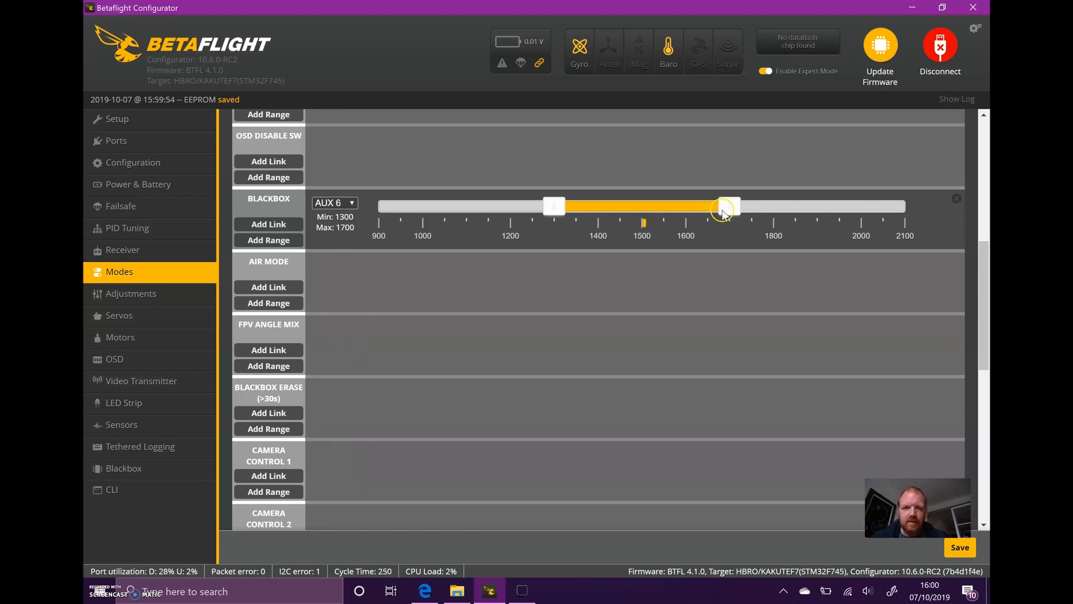
# Add a range for AIR MODE on AUX 3, spanning 1700 to 2100
pyautogui.click(280, 303)
pyautogui.click(354, 264)
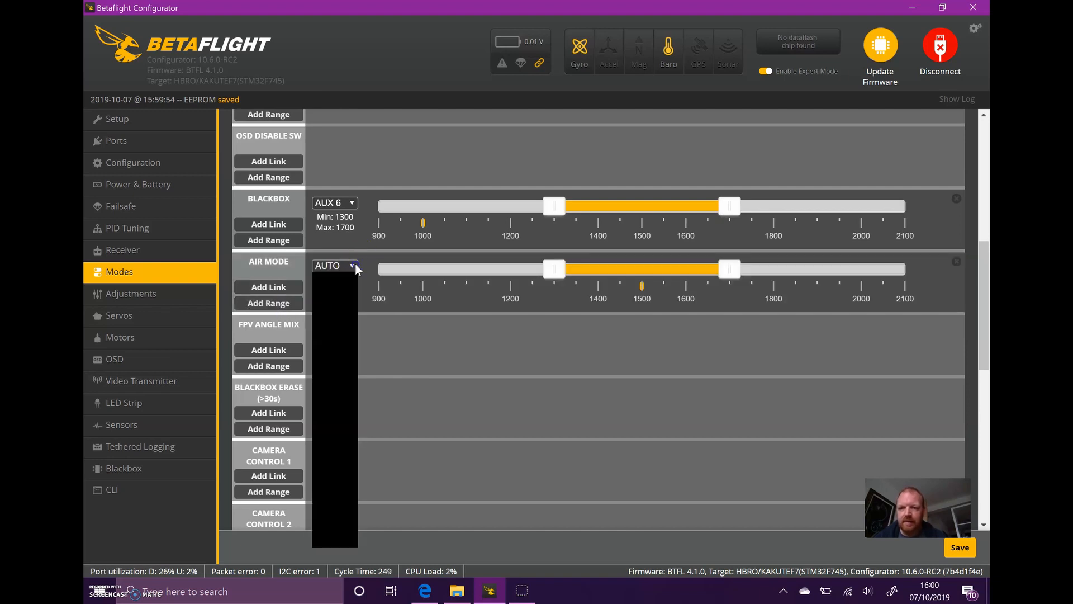
pyautogui.click(335, 342)
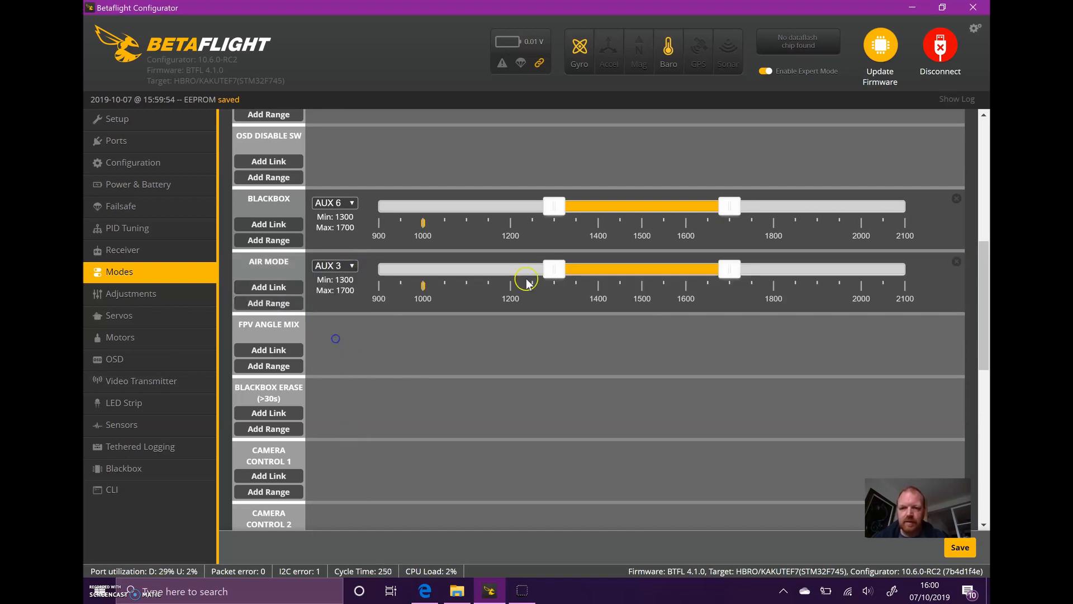
pyautogui.moveTo(727, 272); pyautogui.dragTo(923, 262)
pyautogui.moveTo(539, 272); pyautogui.dragTo(734, 268)
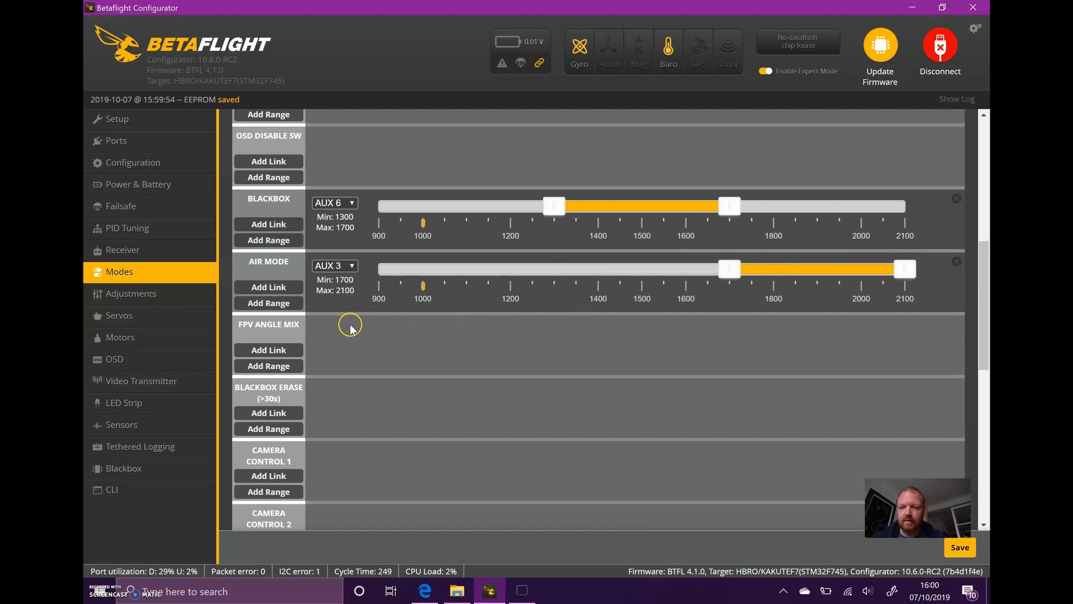
# Add a range for FLIP OVER AFTER CRASH on AUX 3, spanning 1300 to 1700, and save the modes
pyautogui.scroll(-7, 350, 326)
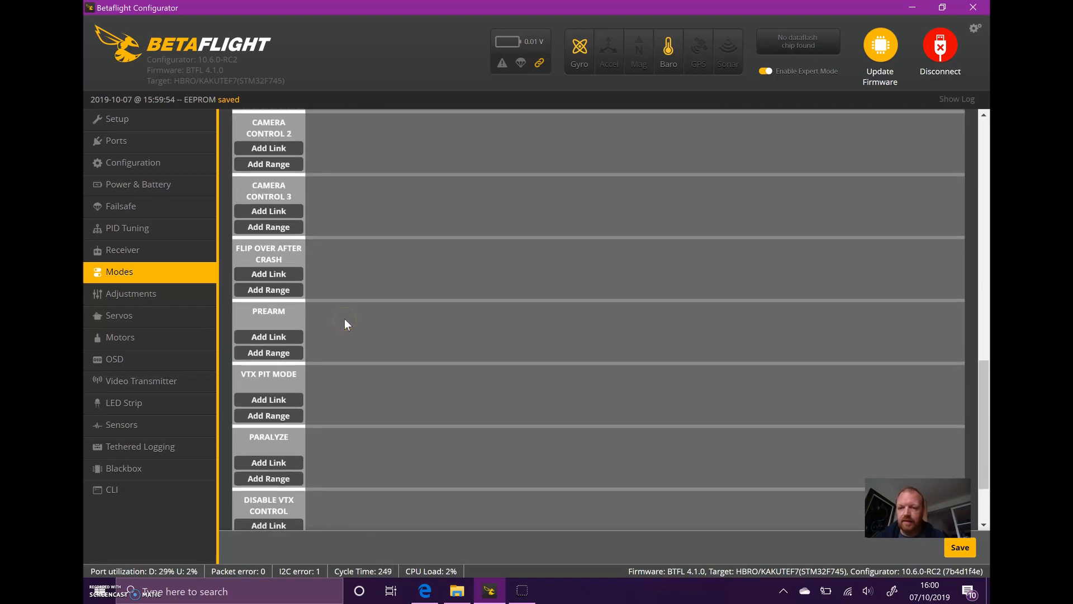
pyautogui.click(292, 283)
pyautogui.click(343, 246)
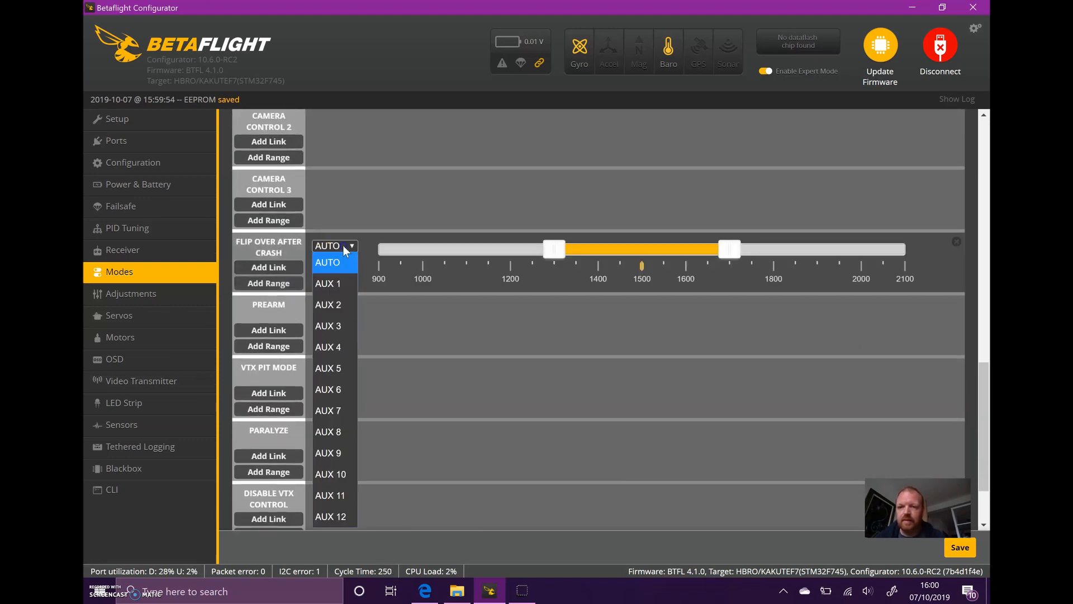
pyautogui.click(330, 326)
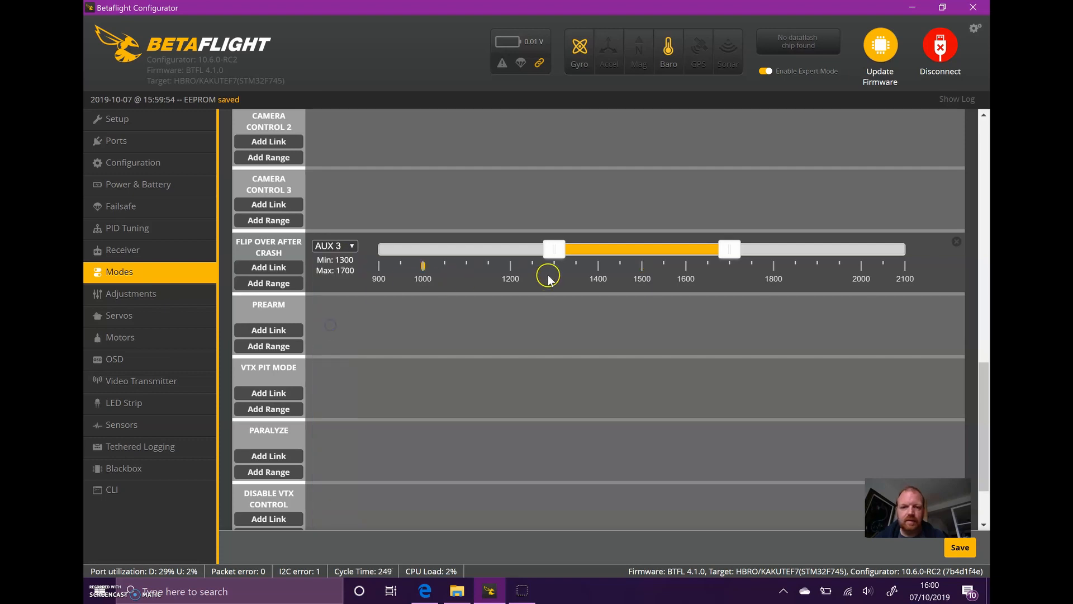
pyautogui.scroll(-2, 394, 311)
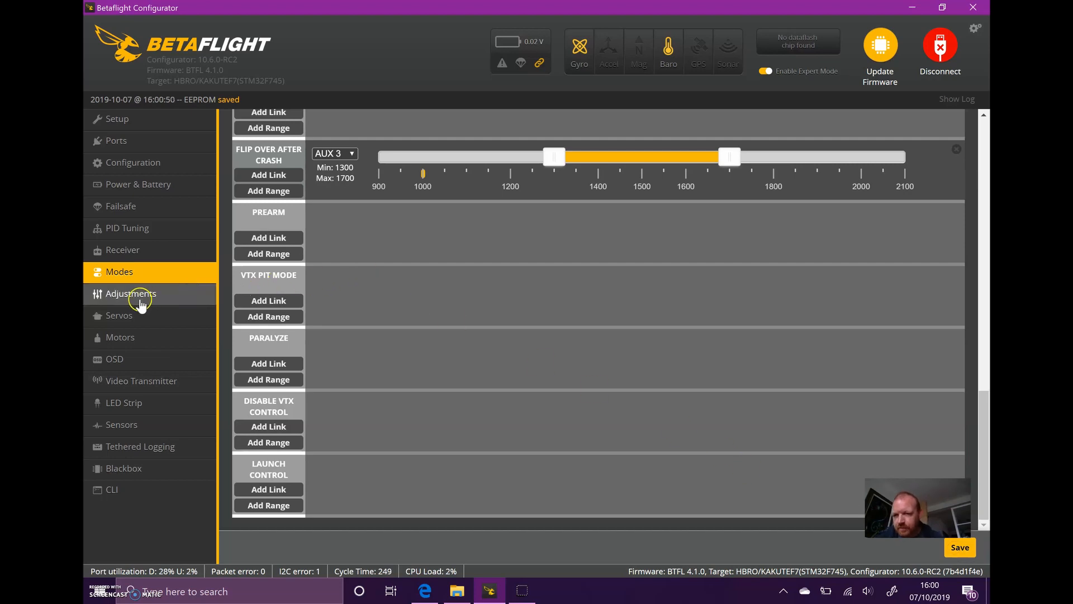
# Enable motor test mode for the motors and briefly spin them all together to check each ESC's RPM and error telemetry
pyautogui.click(132, 337)
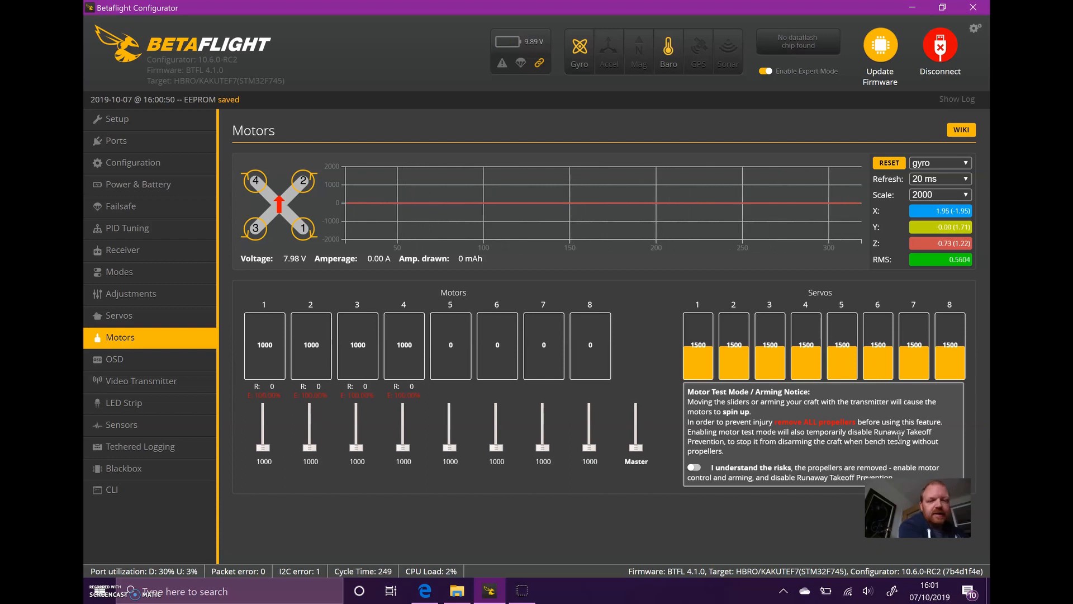
pyautogui.click(697, 468)
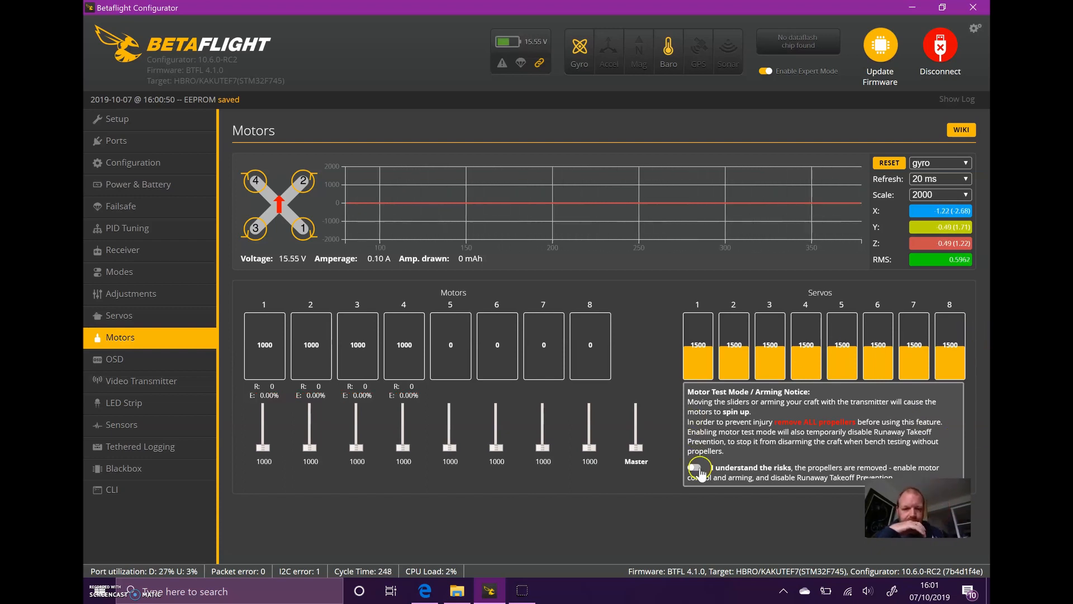
pyautogui.click(642, 454)
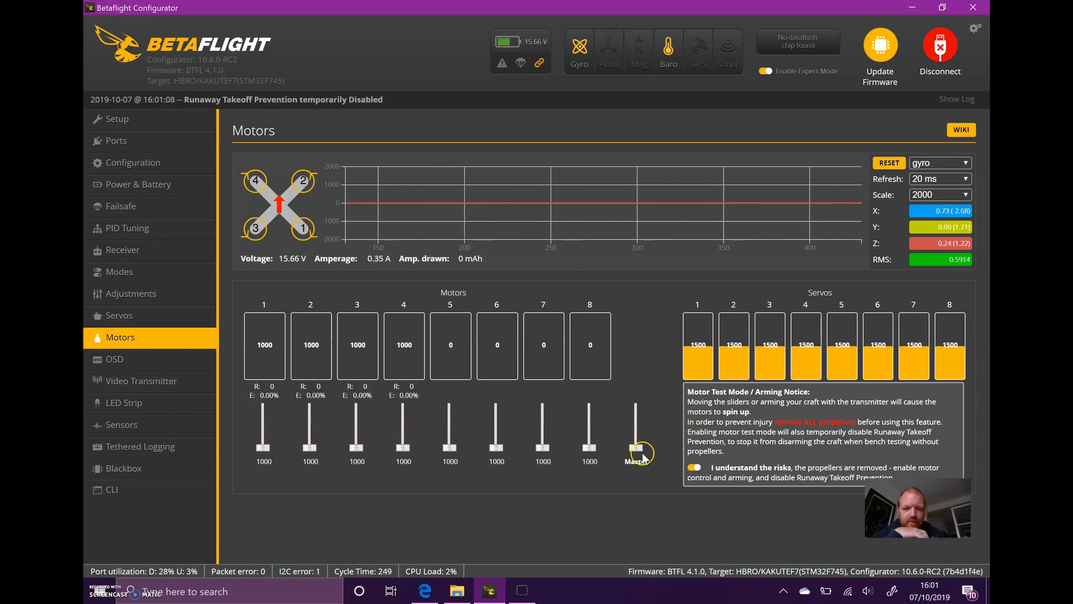
pyautogui.moveTo(636, 447); pyautogui.dragTo(637, 447)
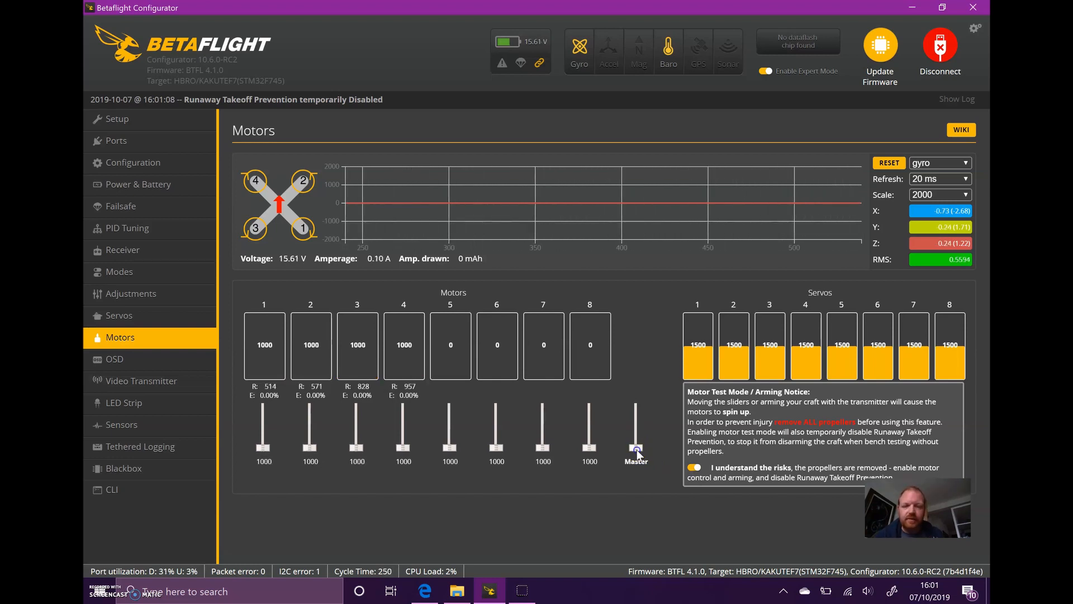
pyautogui.moveTo(272, 403)
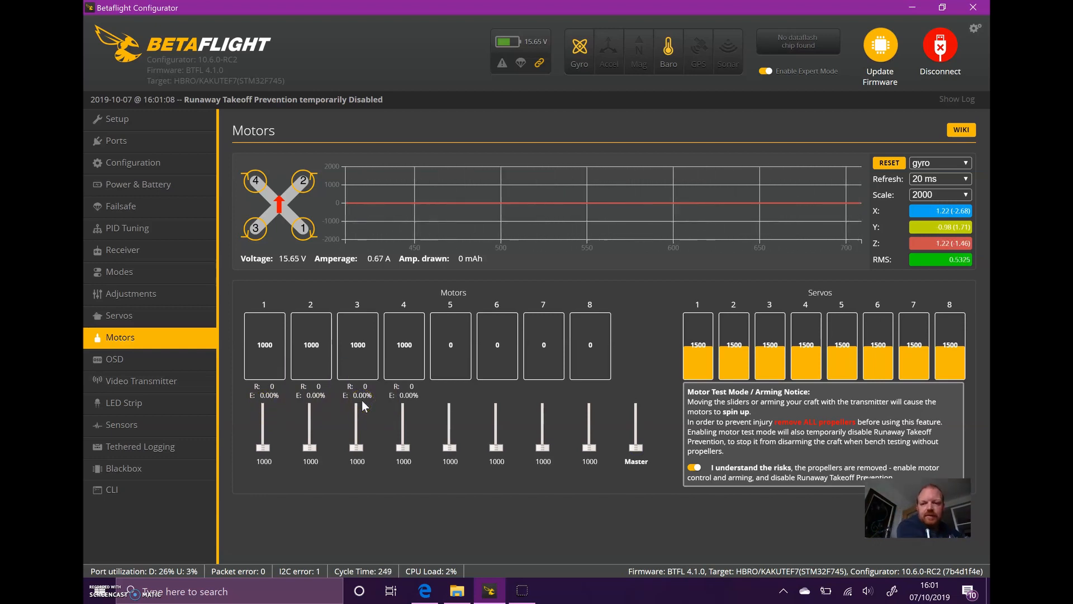
pyautogui.click(384, 419)
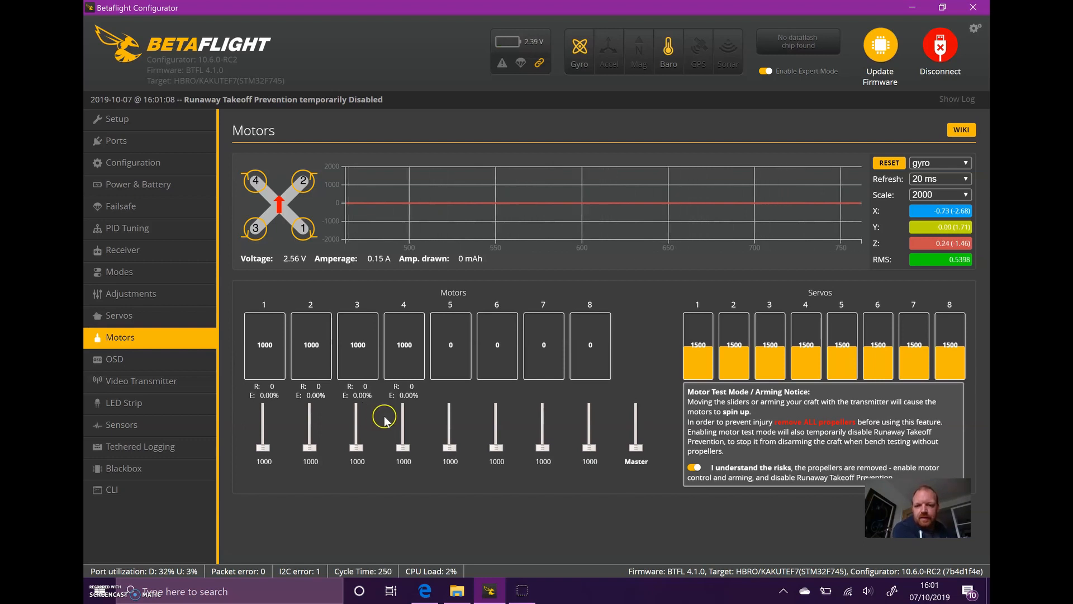
# Reload the motor test page, enable motor test mode again and spin all motors to check motor 4's telemetry error rate
pyautogui.click(96, 363)
pyautogui.click(113, 347)
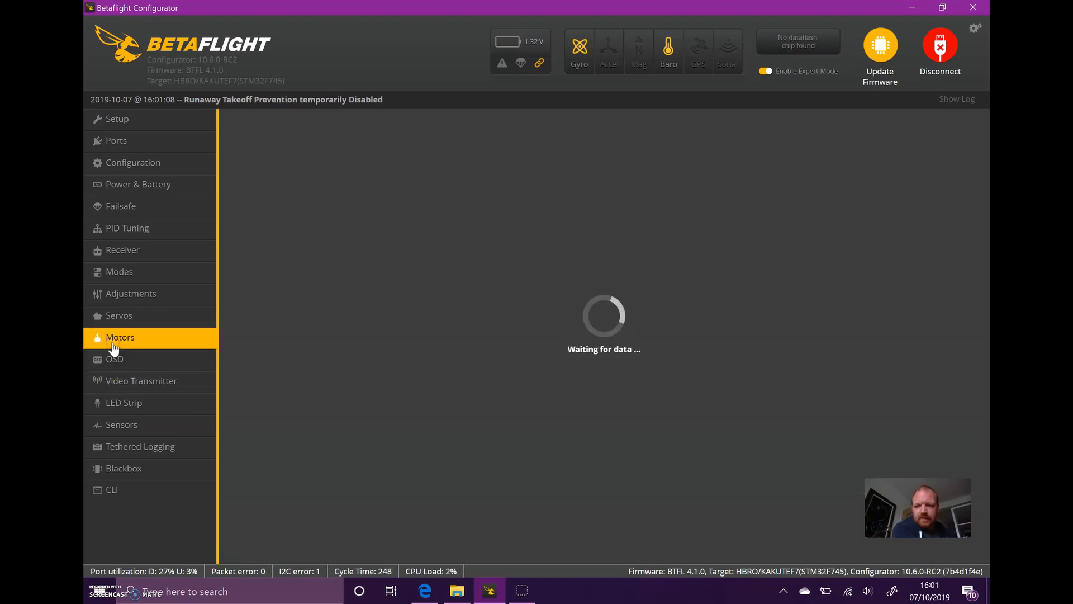
pyautogui.click(624, 449)
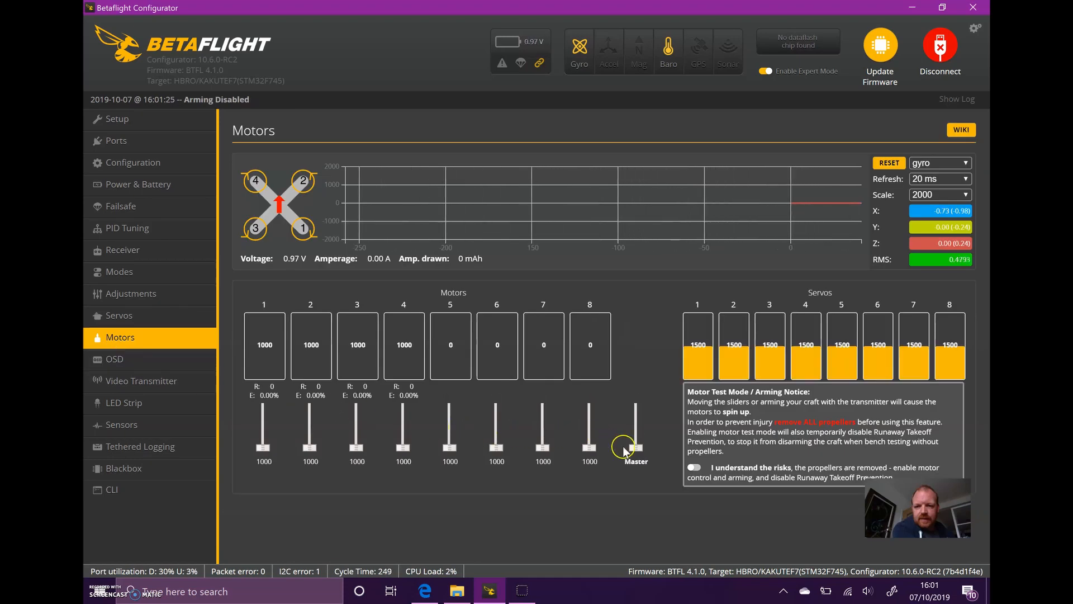
pyautogui.click(694, 467)
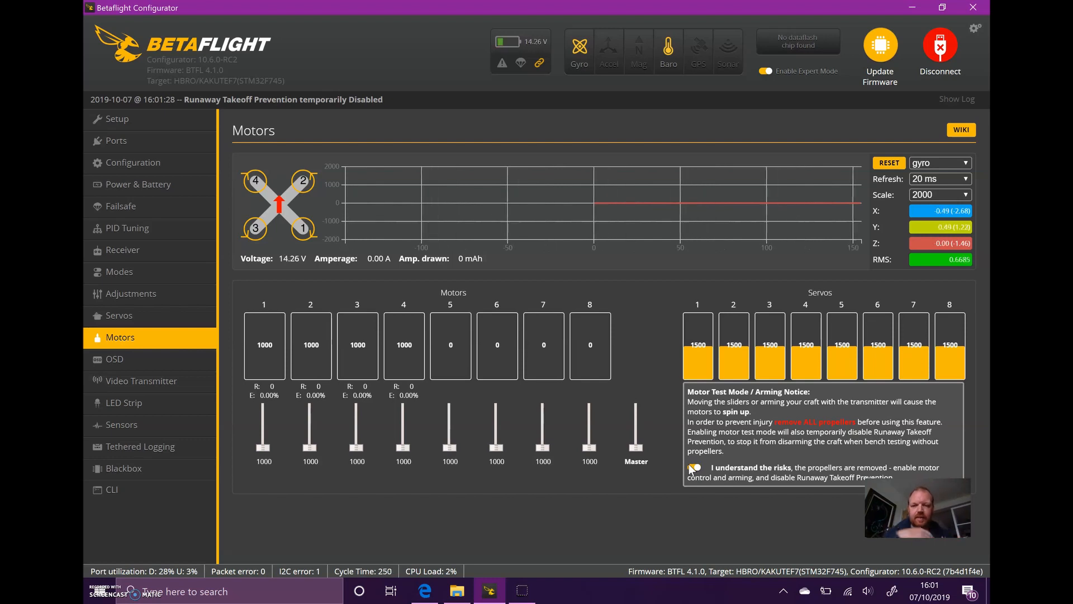
pyautogui.click(407, 403)
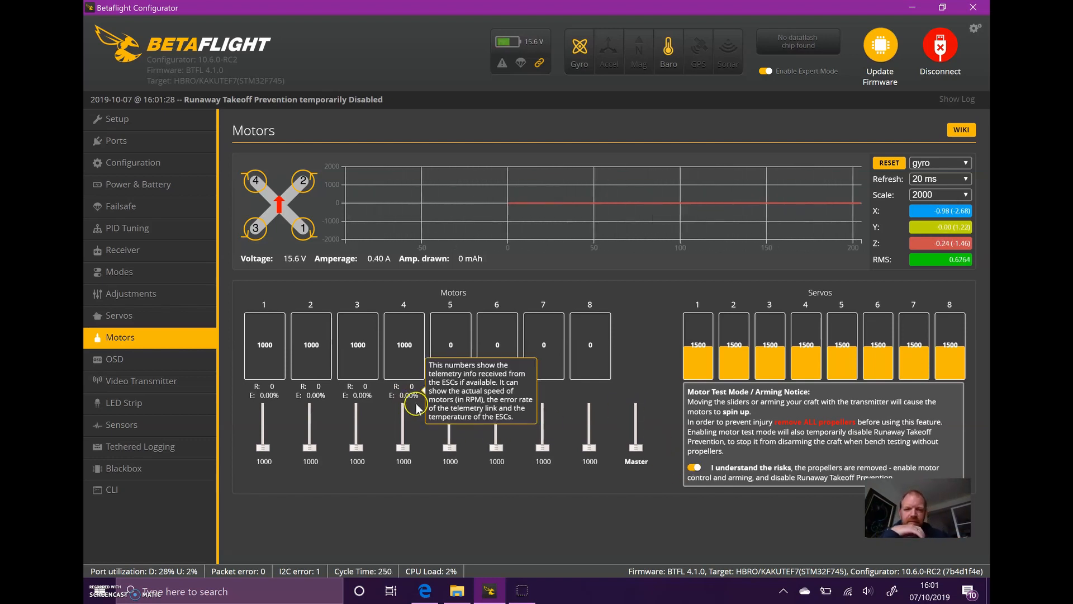
pyautogui.moveTo(638, 450)
pyautogui.mouseDown()
pyautogui.moveTo(638, 441)
pyautogui.moveTo(634, 462)
pyautogui.mouseUp()
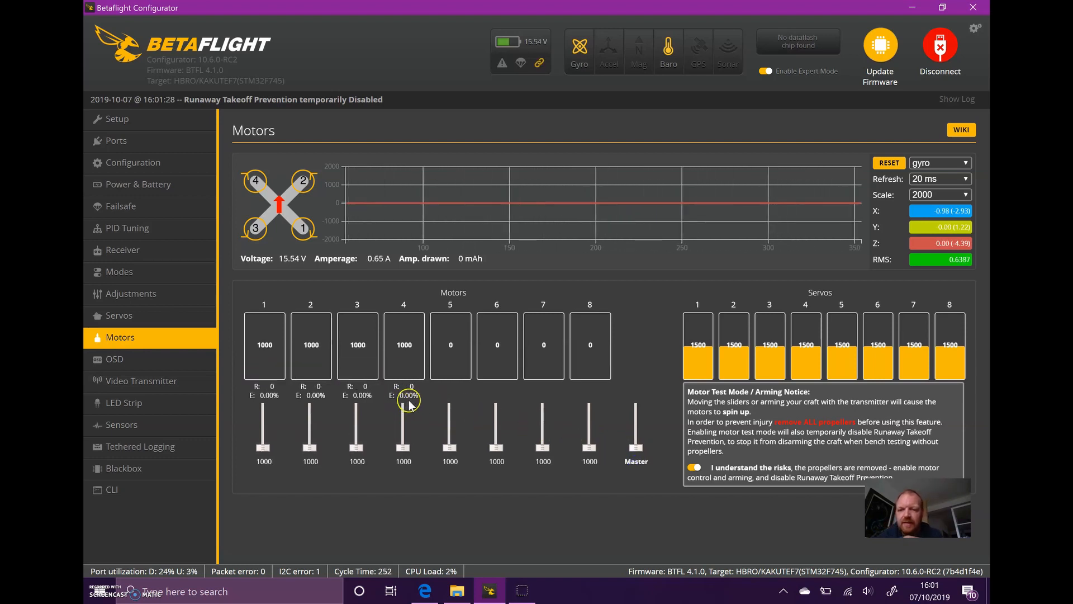
pyautogui.moveTo(409, 402)
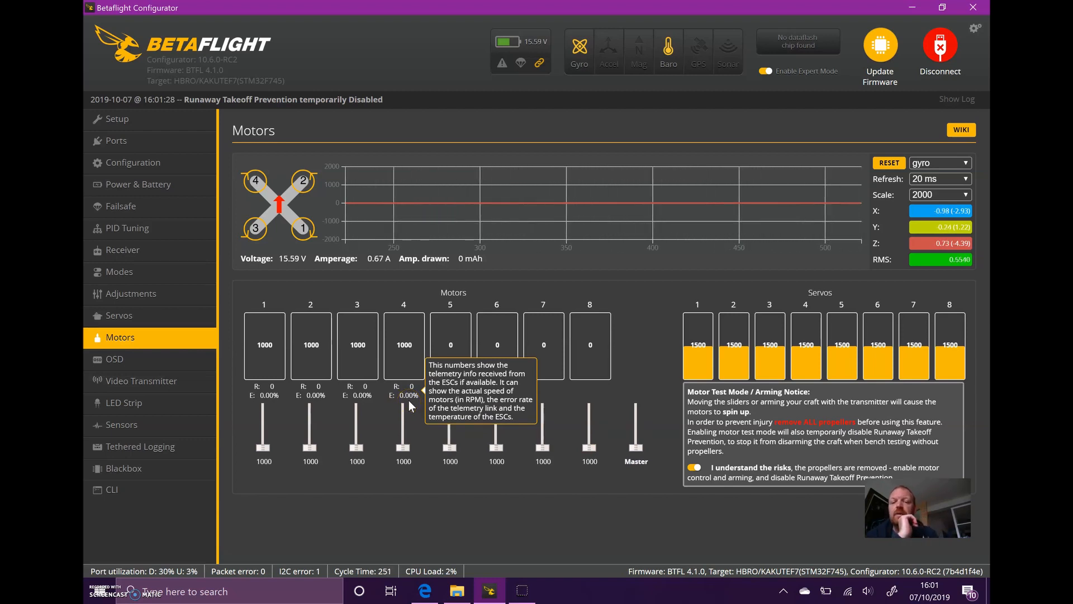
# Switch to the browser, look up the dshot_bitbang and dshot_burst commands on the Bidirectional DSHOT wiki page, and return to Betaflight Configurator
pyautogui.click(423, 595)
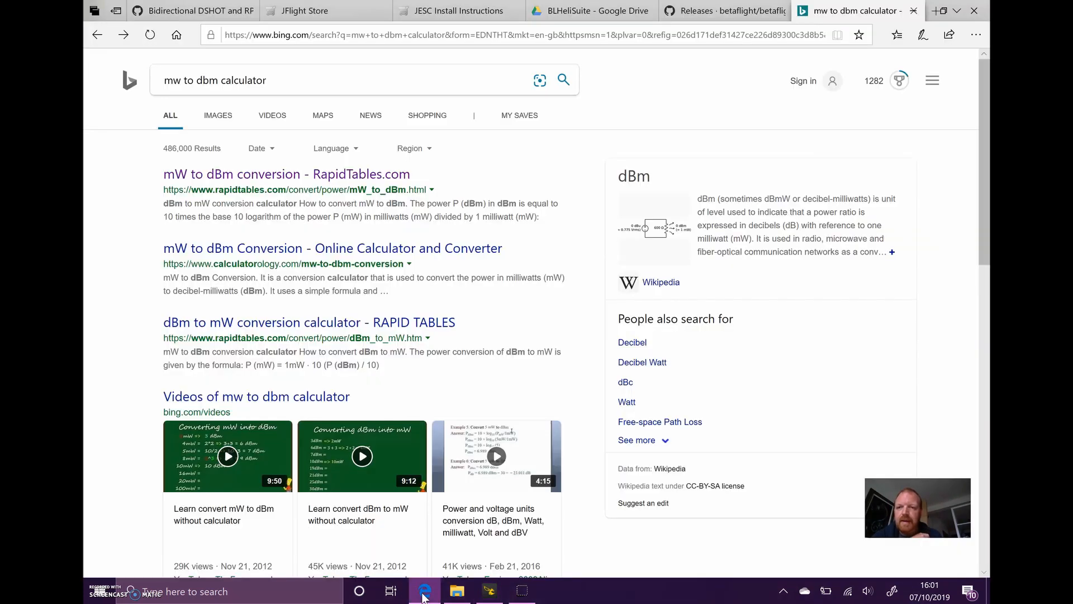
pyautogui.click(197, 10)
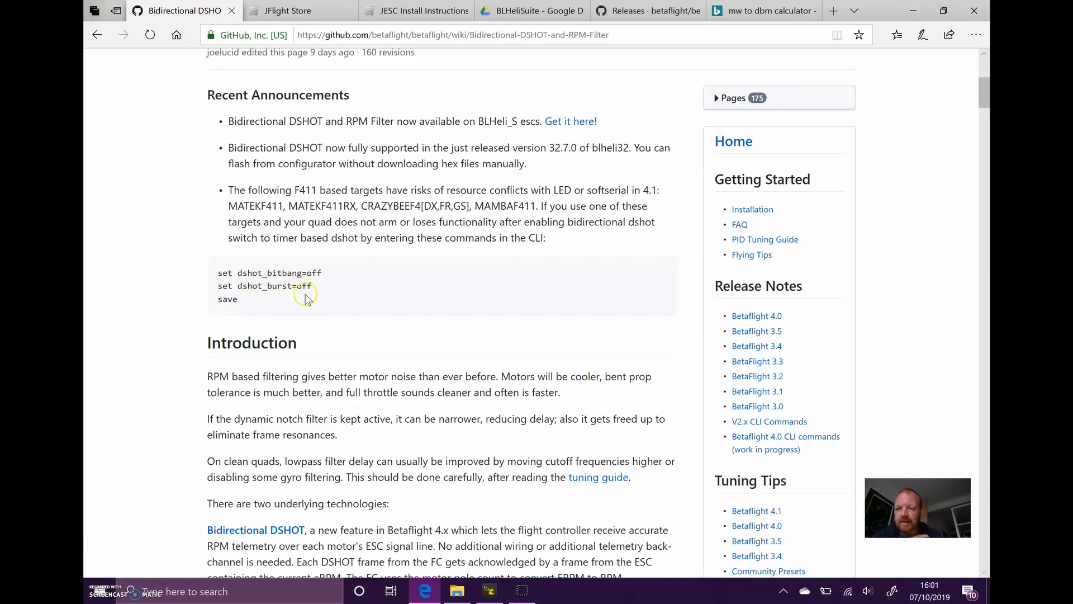
pyautogui.click(914, 12)
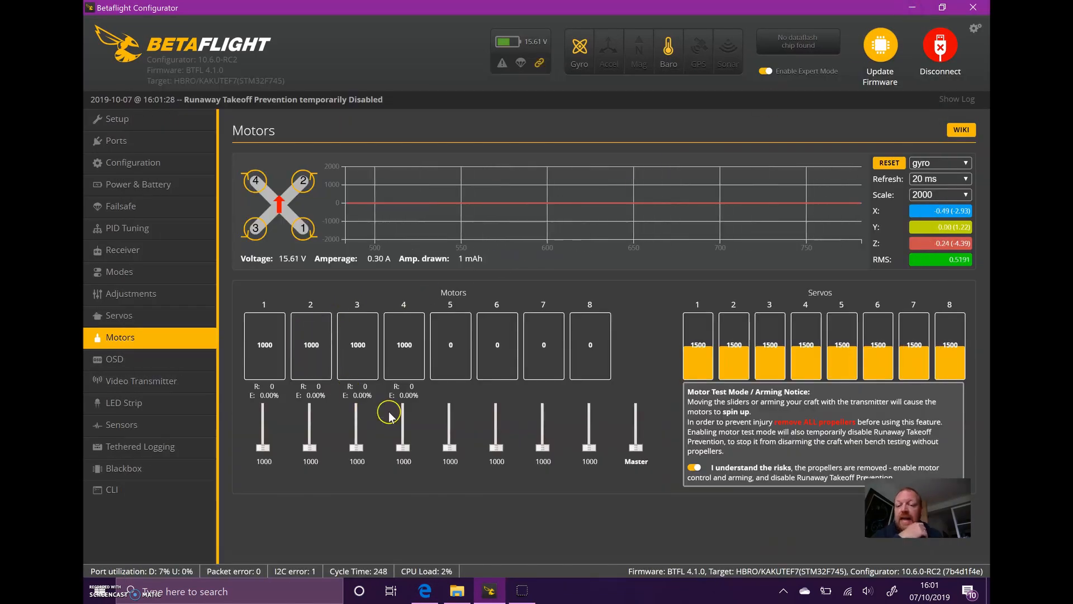
# Spin all motors together twice more and check the RPM and error telemetry of motors 1 to 4
pyautogui.moveTo(635, 447)
pyautogui.mouseDown()
pyautogui.moveTo(635, 431)
pyautogui.moveTo(635, 447)
pyautogui.mouseUp()
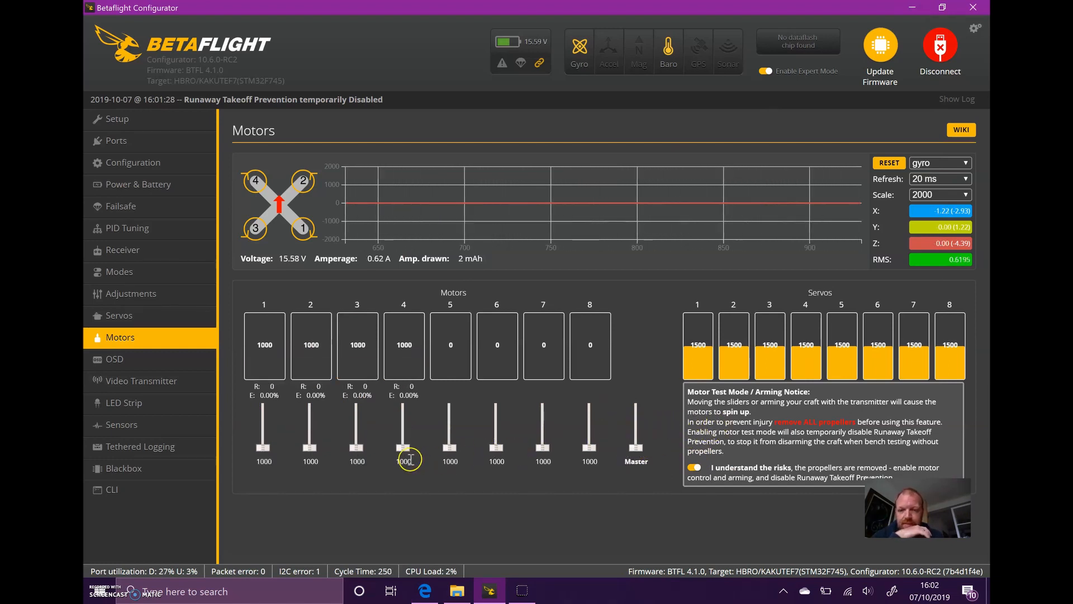
pyautogui.moveTo(635, 447); pyautogui.dragTo(619, 461)
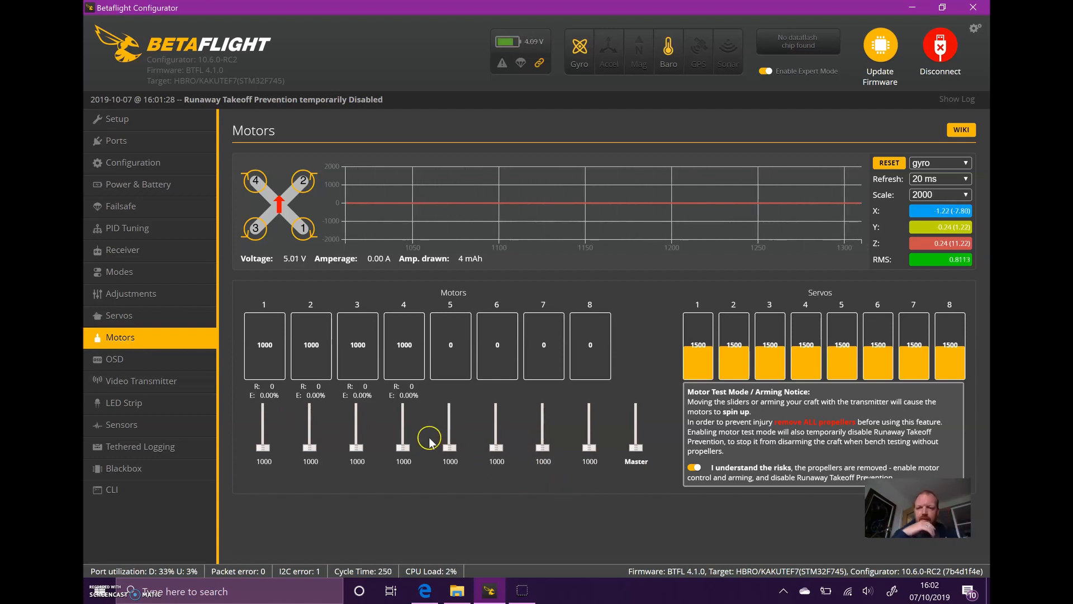
# Look through the OSD elements, alarms, warnings and post-flight statistics available on the OSD page
pyautogui.click(132, 366)
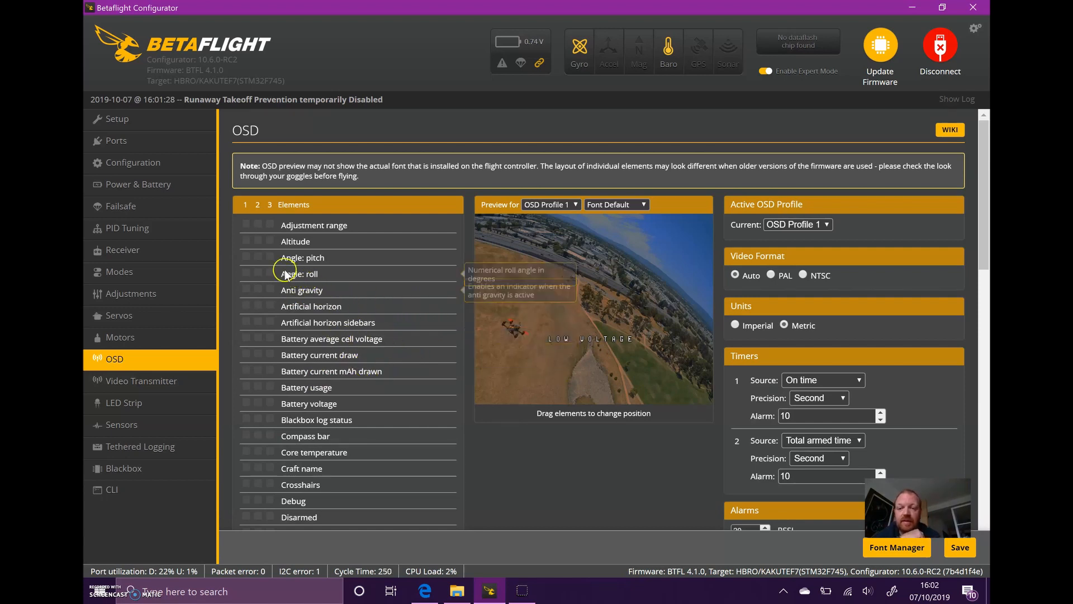
pyautogui.scroll(-5, 285, 274)
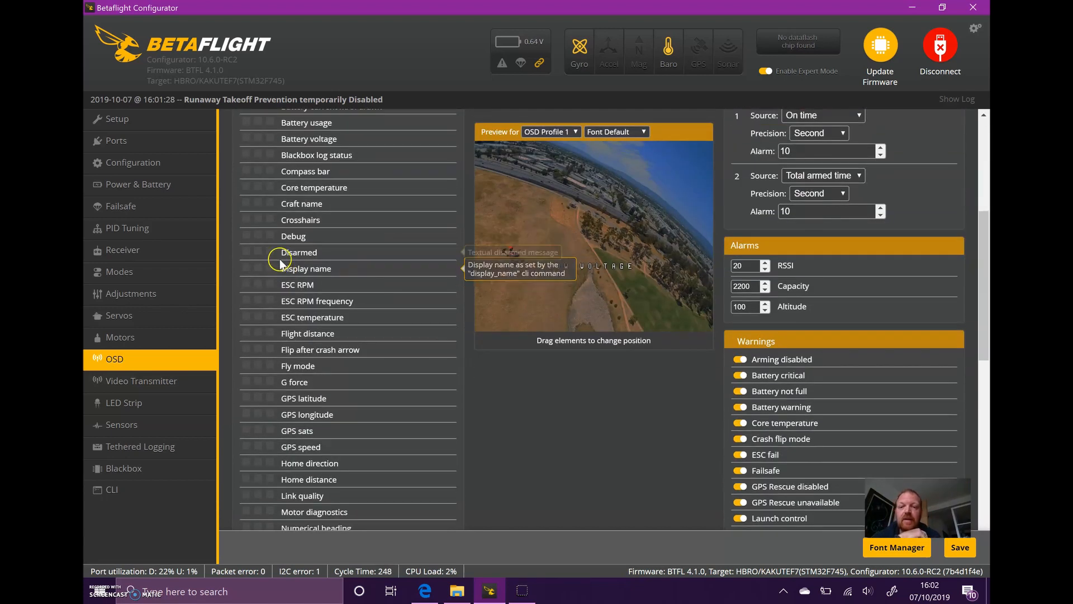
pyautogui.scroll(-4, 274, 254)
pyautogui.scroll(-2, 274, 232)
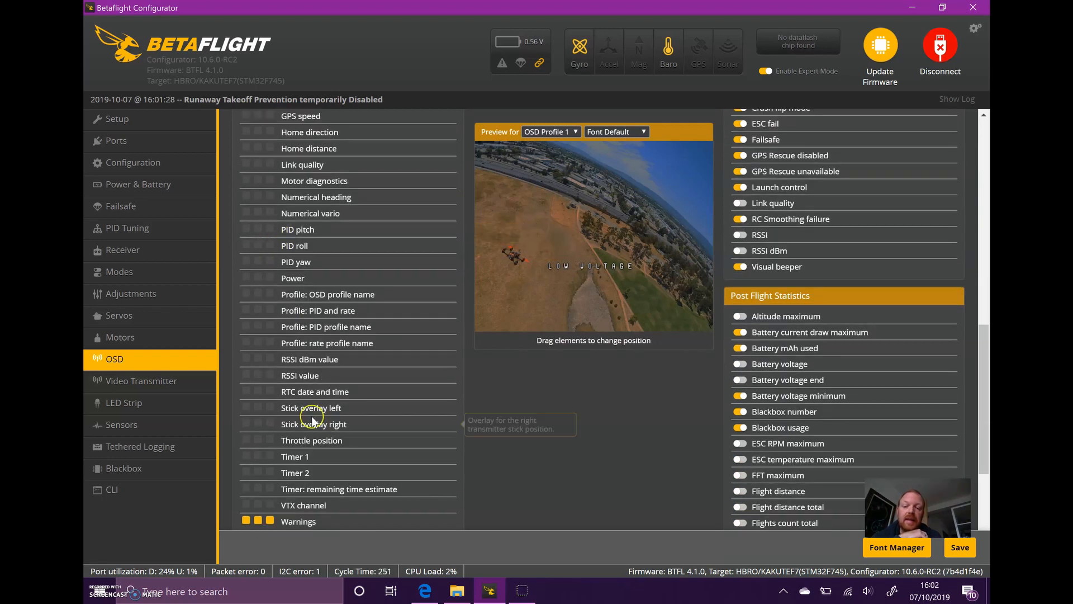
pyautogui.scroll(-3, 301, 391)
pyautogui.scroll(10, 293, 358)
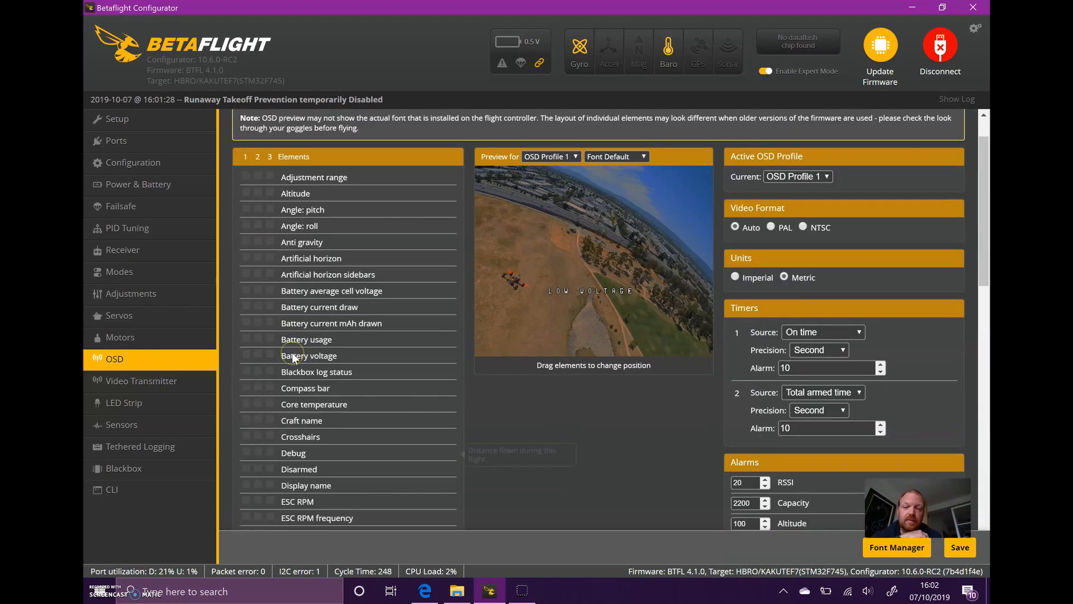
pyautogui.scroll(1, 292, 358)
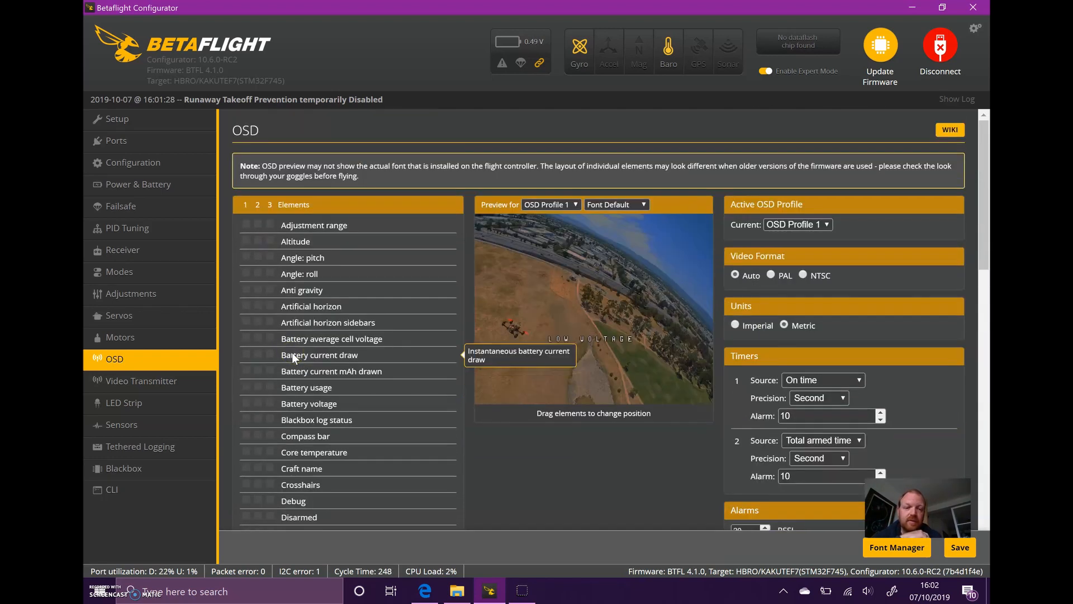
# Examine the Video Transmitter page's setup instructions, selected mode, current values and VTX Table settings
pyautogui.click(117, 386)
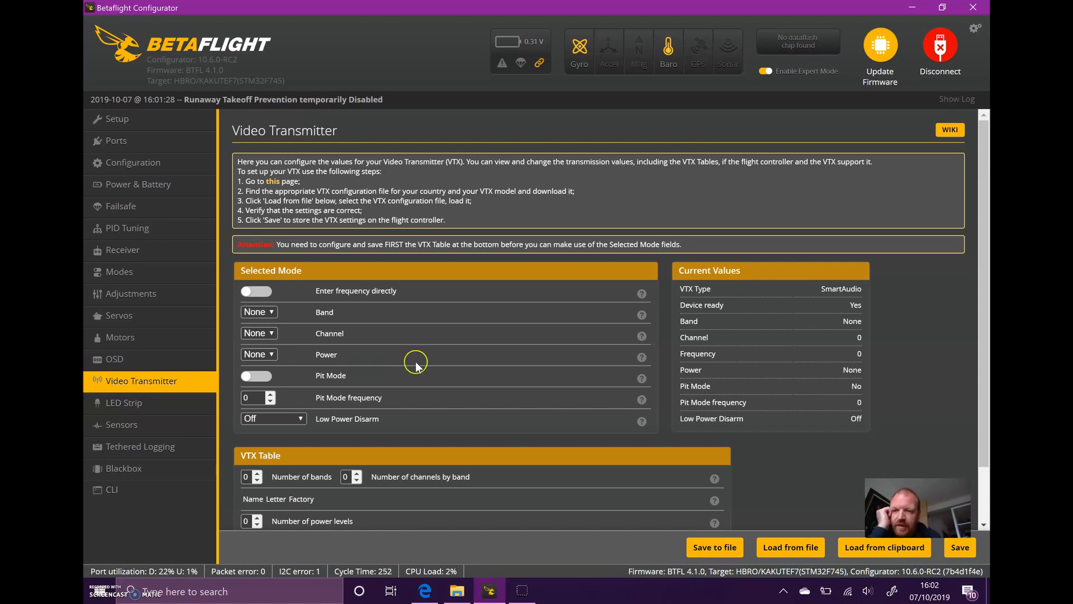
pyautogui.scroll(-1, 416, 360)
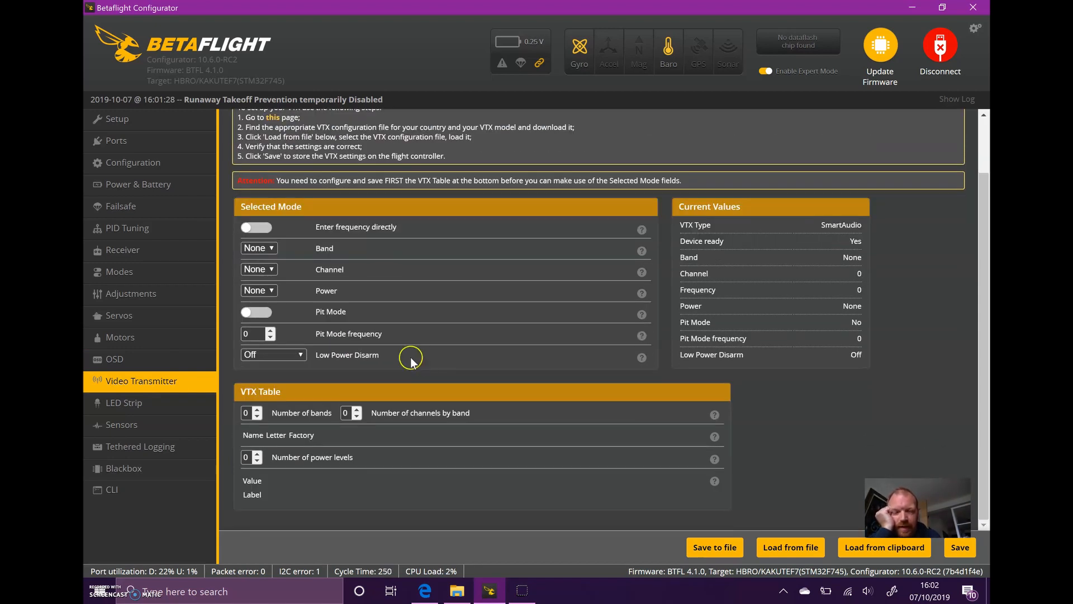
pyautogui.click(306, 394)
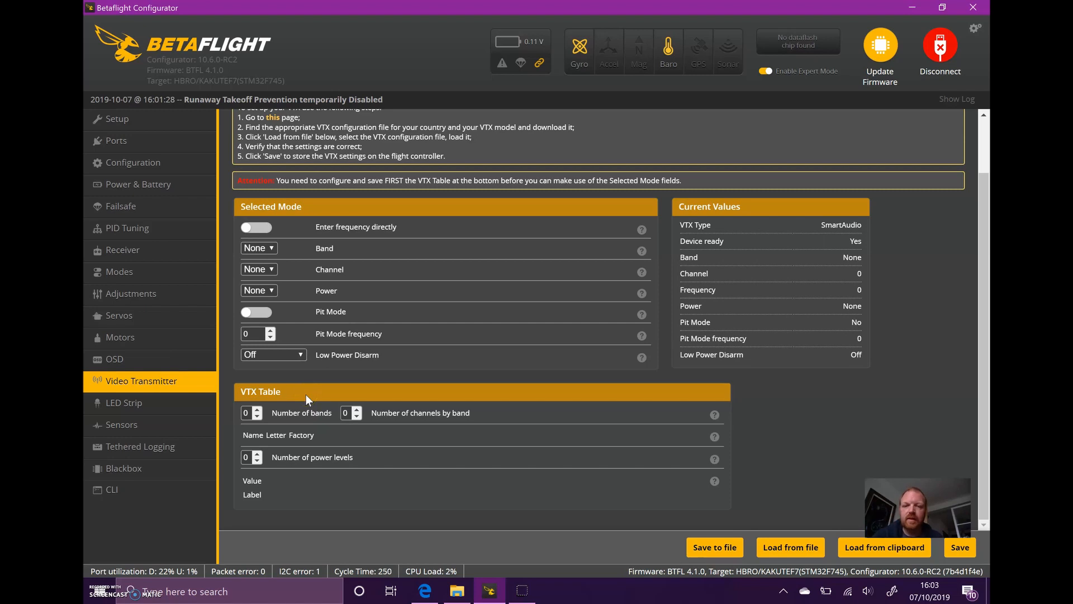
pyautogui.scroll(2, 302, 387)
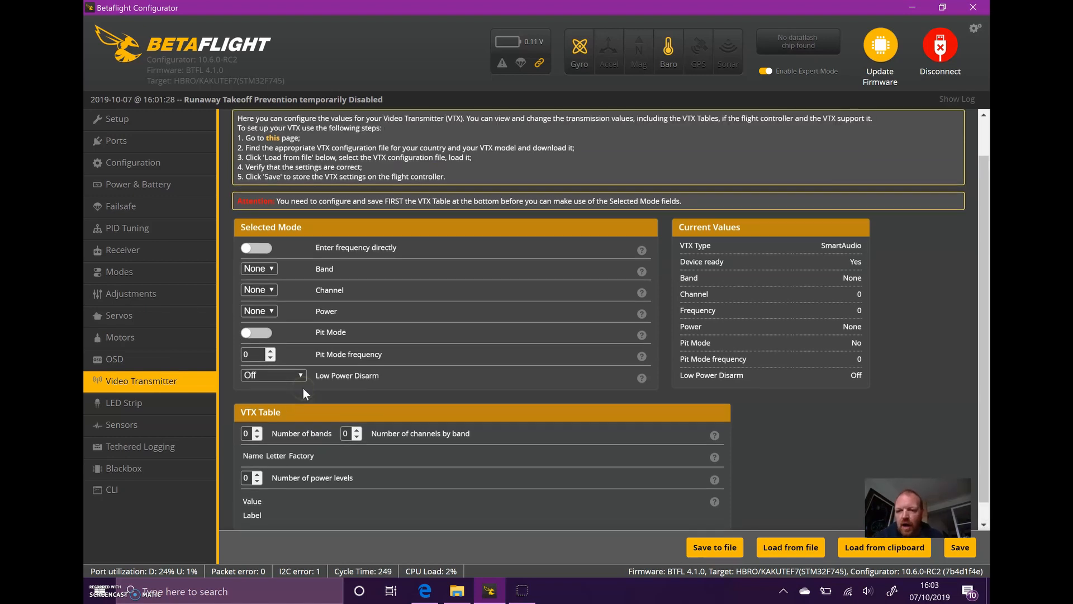
pyautogui.click(281, 398)
# Set the Blackbox debug mode to SMARTAUDIO, then save and reboot the flight controller
pyautogui.click(133, 469)
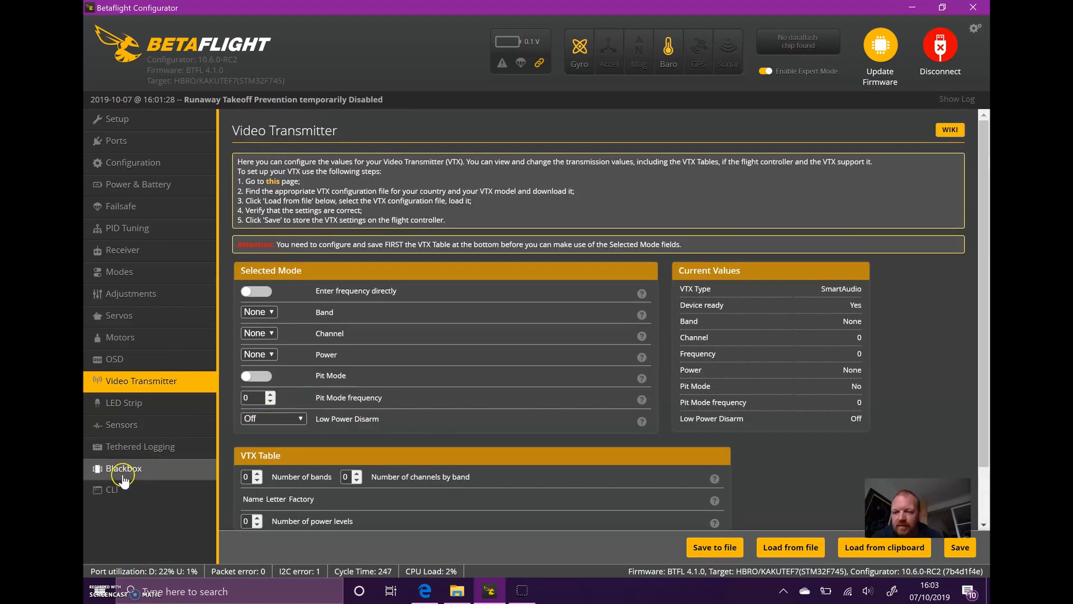
pyautogui.click(297, 215)
pyautogui.scroll(-10, 380, 337)
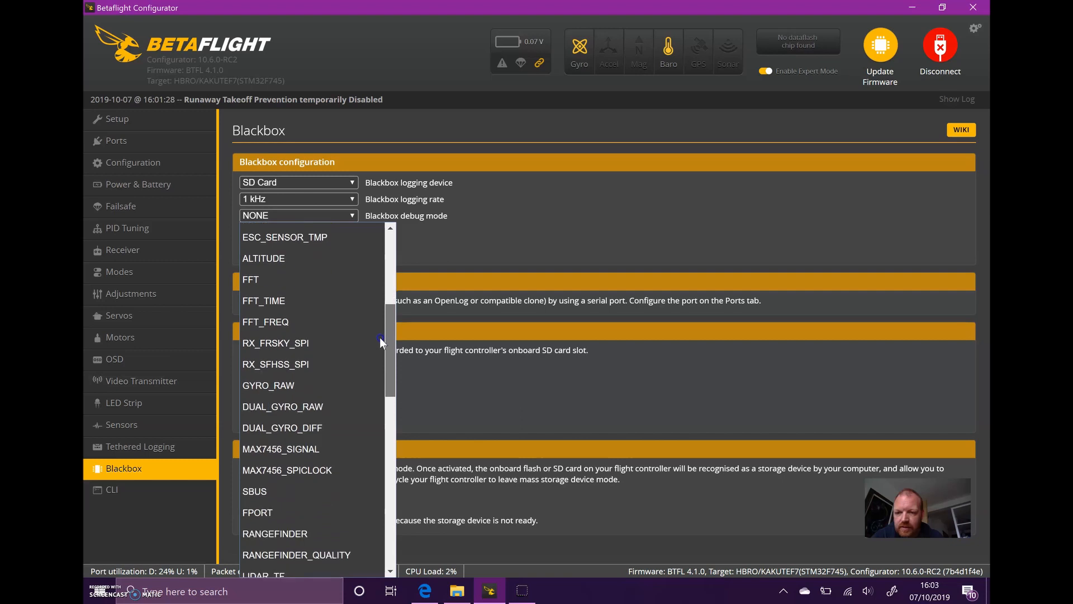
pyautogui.scroll(-5, 381, 394)
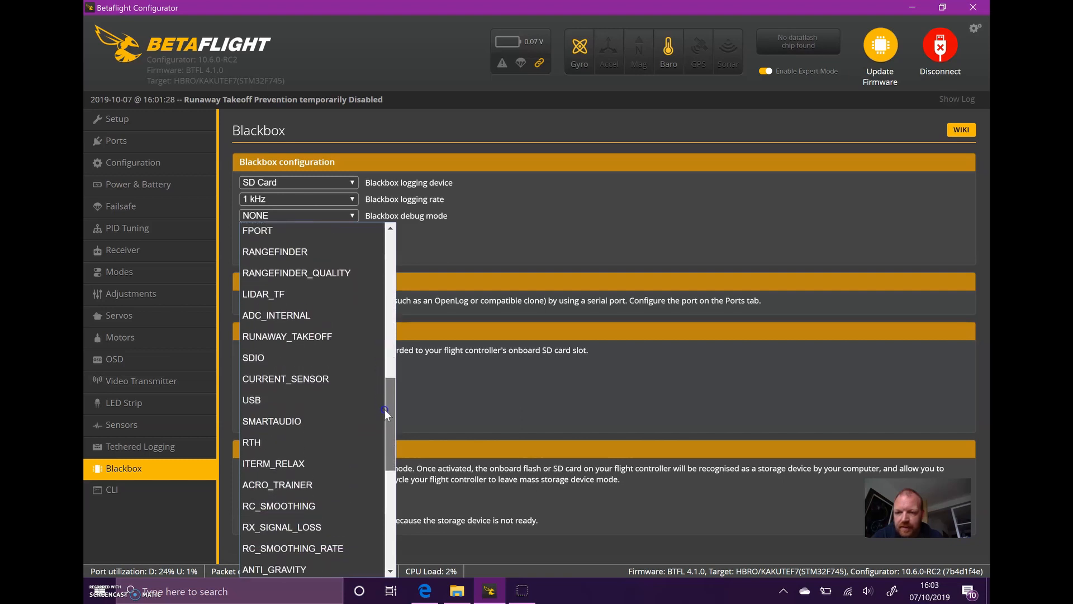
pyautogui.click(274, 417)
pyautogui.click(275, 418)
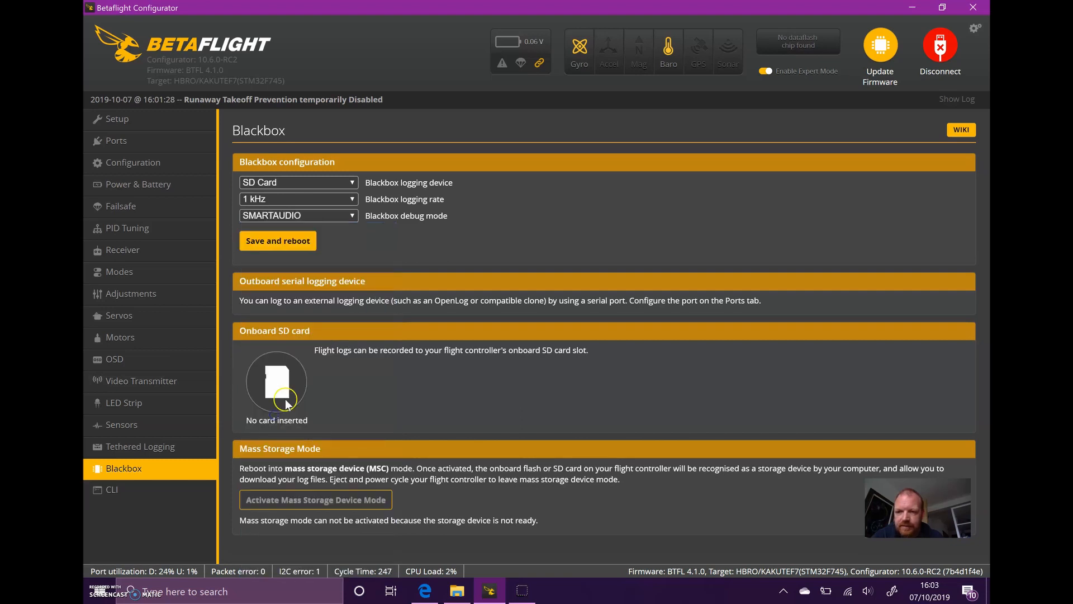
pyautogui.click(287, 241)
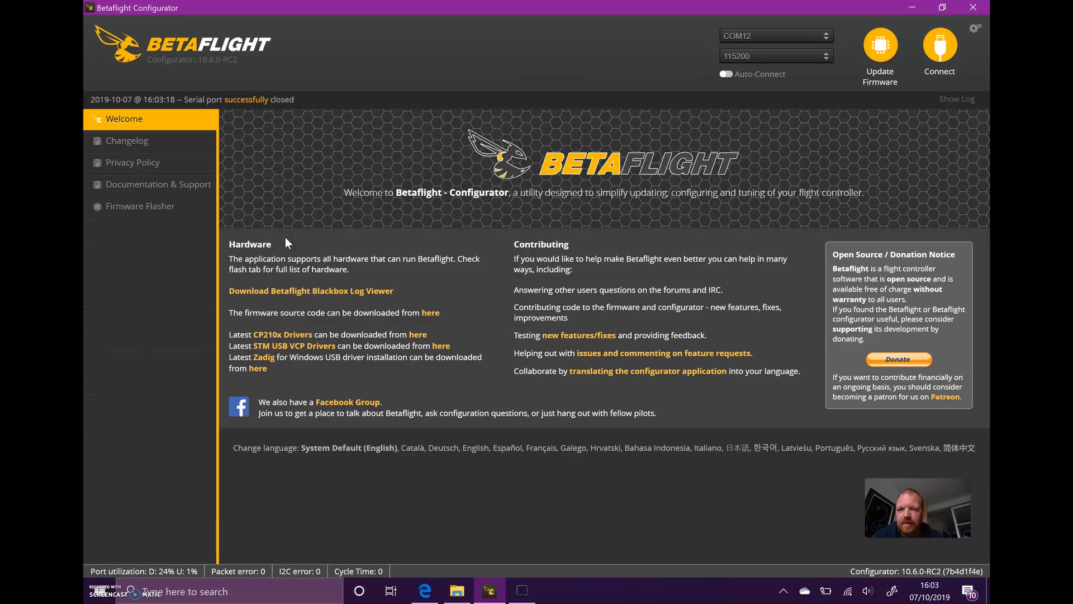
# Reconnect to the flight controller and read the SmartAudio debug values in the sensor graphs
pyautogui.click(940, 53)
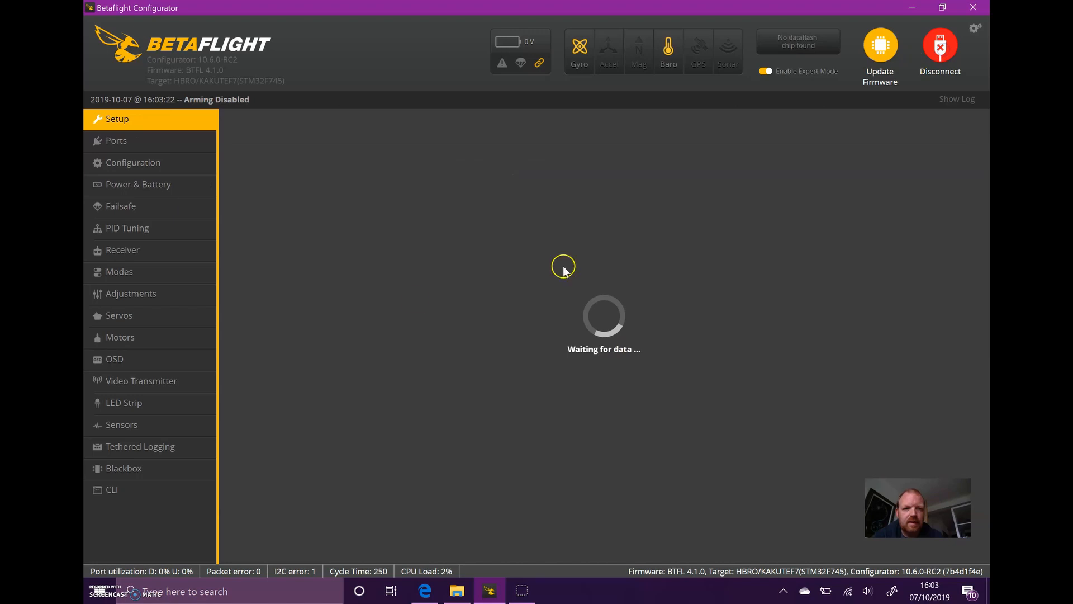
pyautogui.click(129, 425)
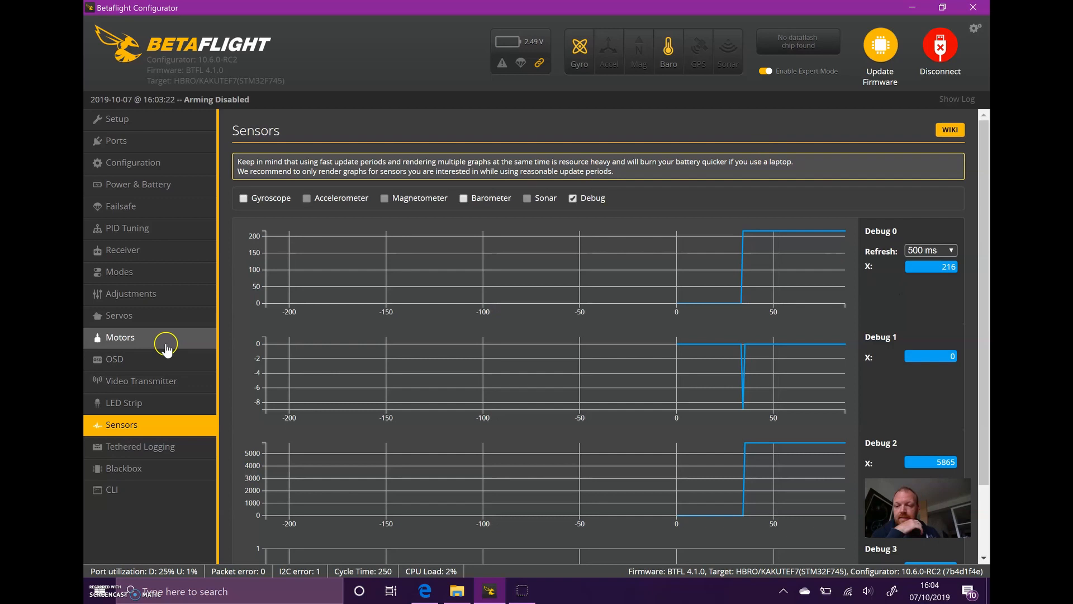
# Set the Blackbox debug mode to GYRO_SCALED and the logging rate to 2 kHz, save with a reboot, and reconnect
pyautogui.click(126, 467)
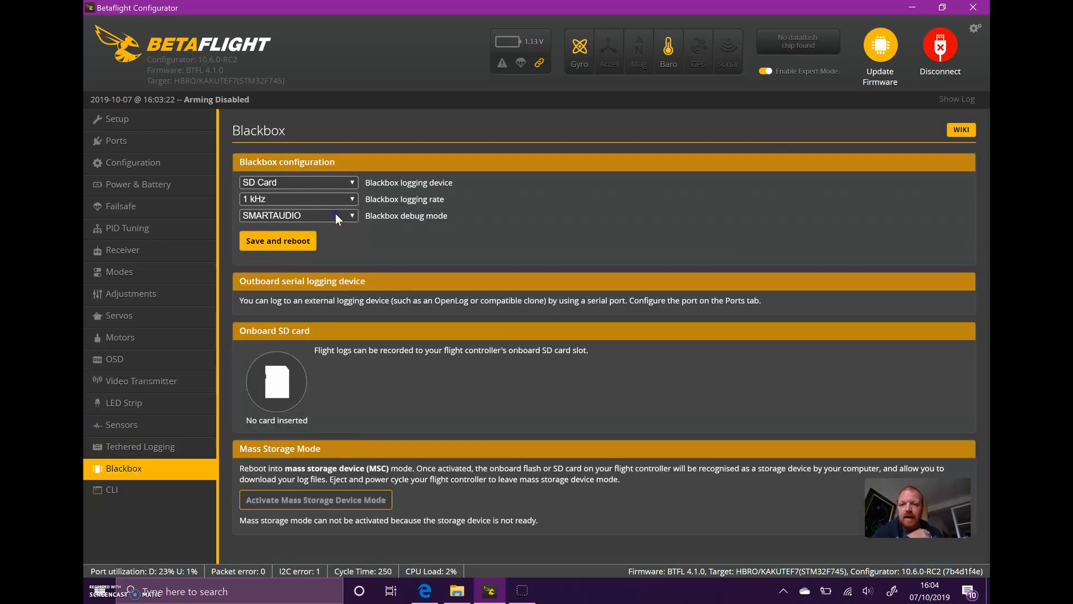
pyautogui.click(336, 215)
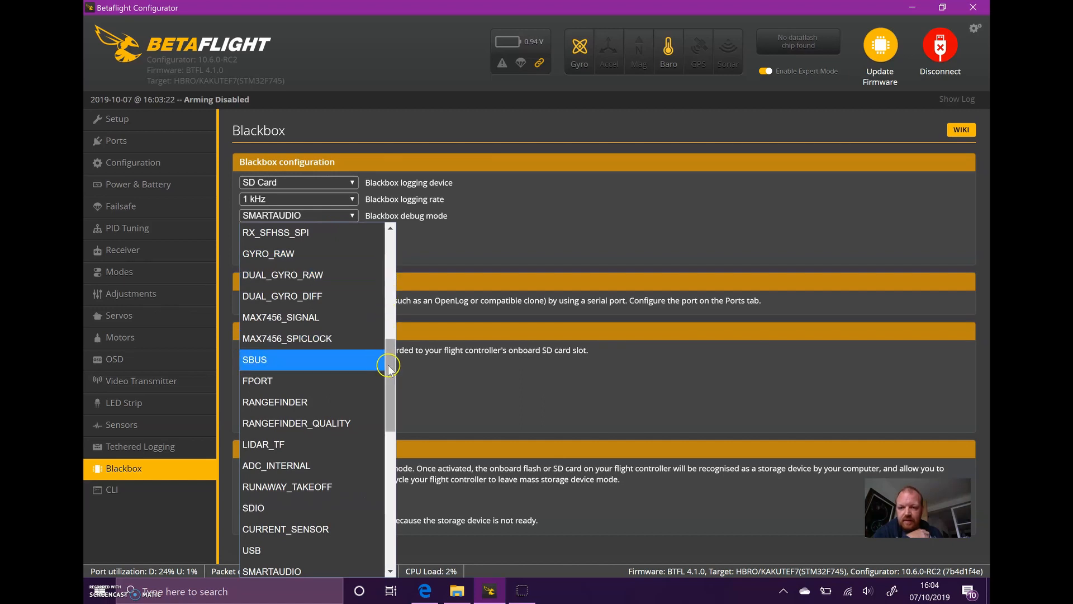
pyautogui.moveTo(389, 370); pyautogui.dragTo(403, 276)
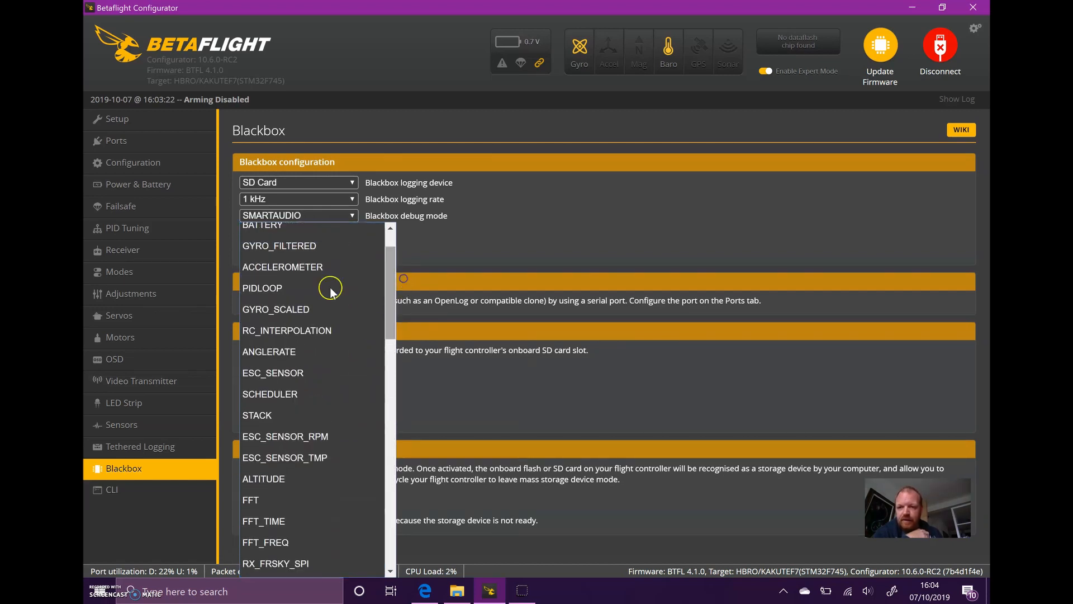
pyautogui.click(281, 306)
pyautogui.click(338, 199)
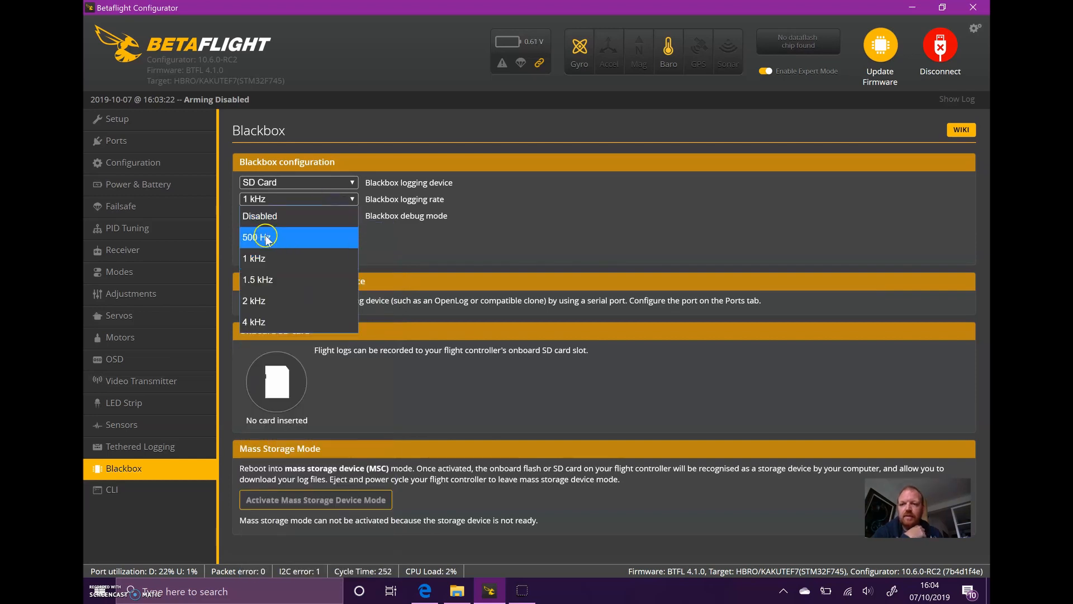
pyautogui.click(259, 296)
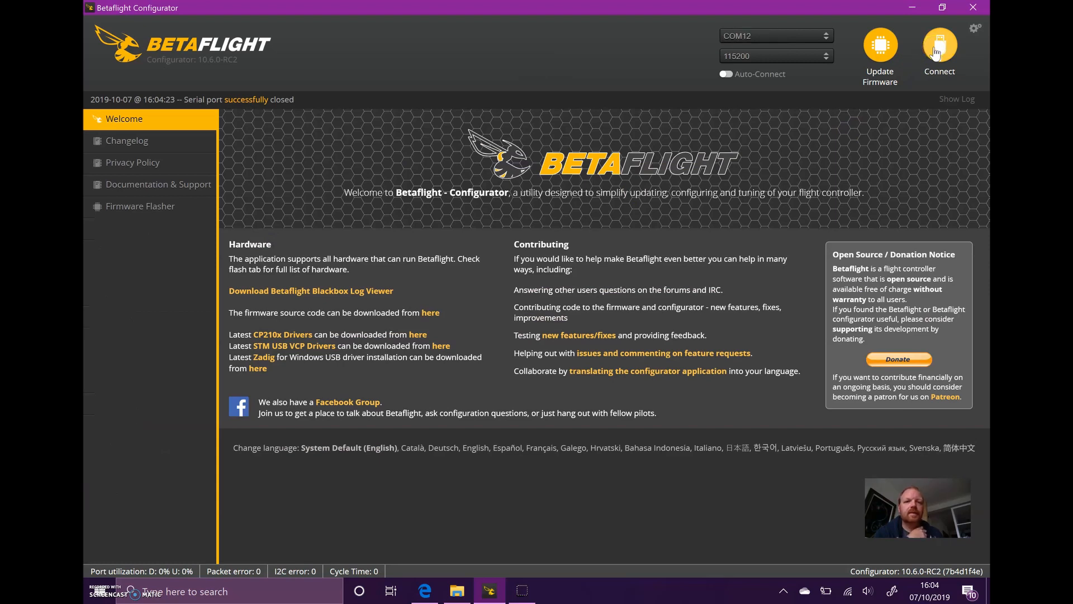
pyautogui.click(937, 51)
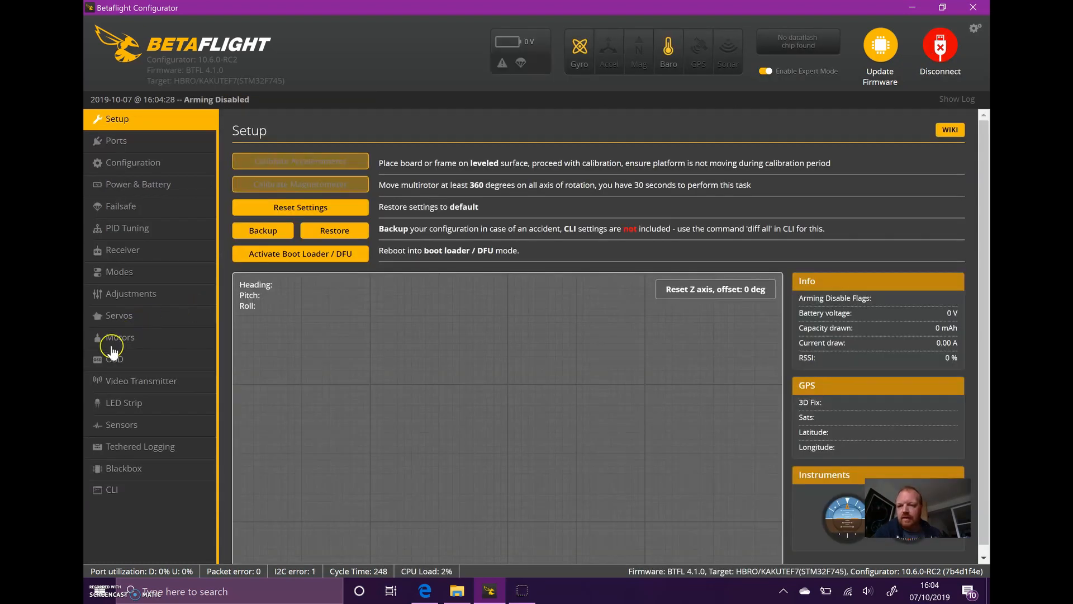
# Open the VTX Tables wiki page linked from the Video Transmitter instructions and find the TBS SmartAudio table files
pyautogui.click(159, 382)
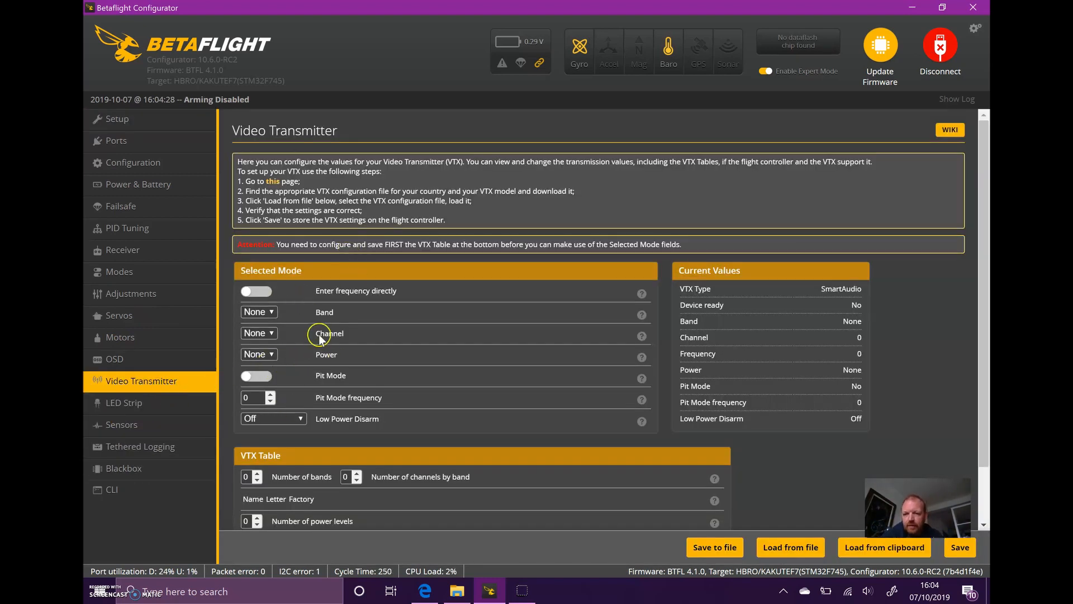
pyautogui.scroll(-2, 345, 365)
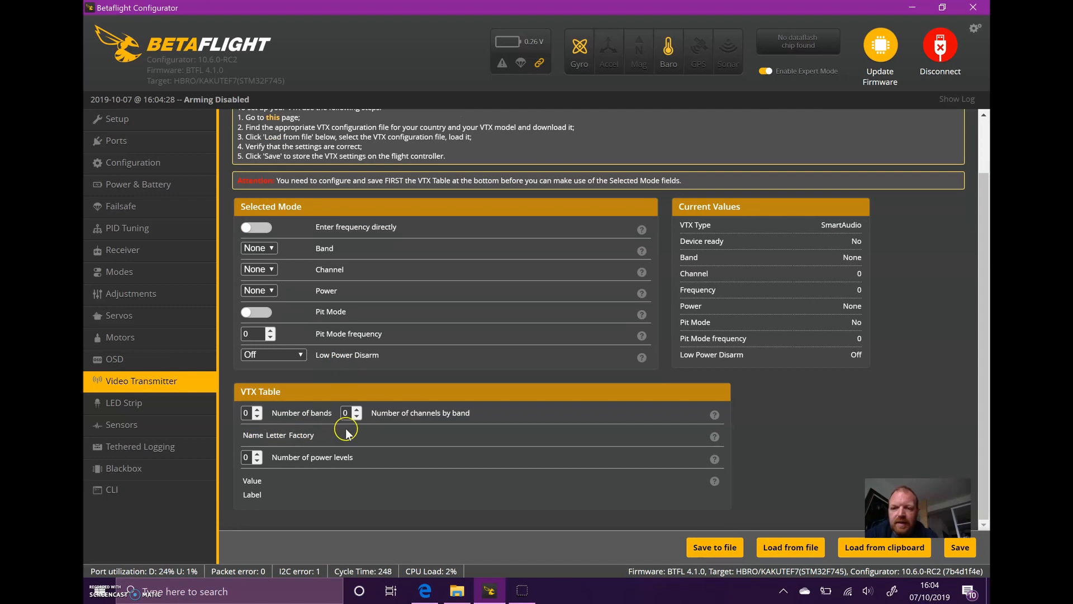
pyautogui.scroll(2, 404, 440)
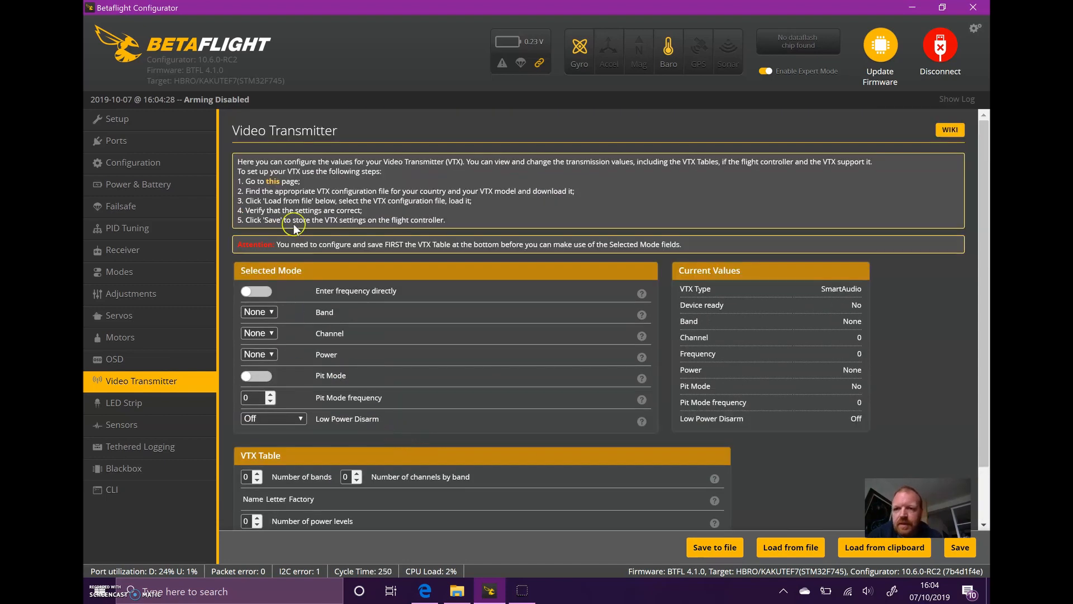
pyautogui.click(272, 182)
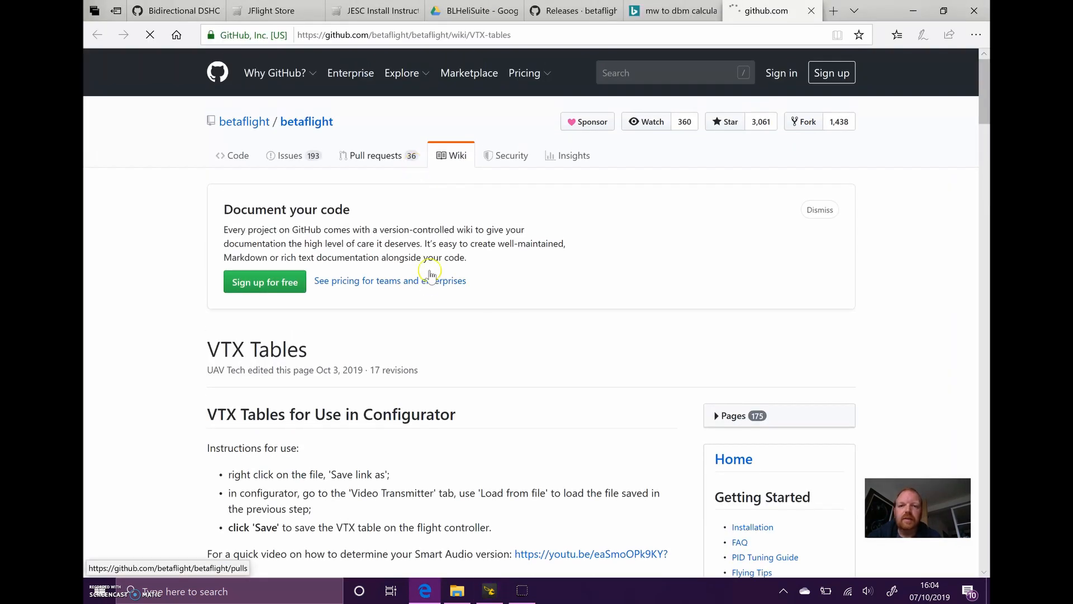
pyautogui.scroll(-5, 442, 296)
pyautogui.scroll(-7, 413, 291)
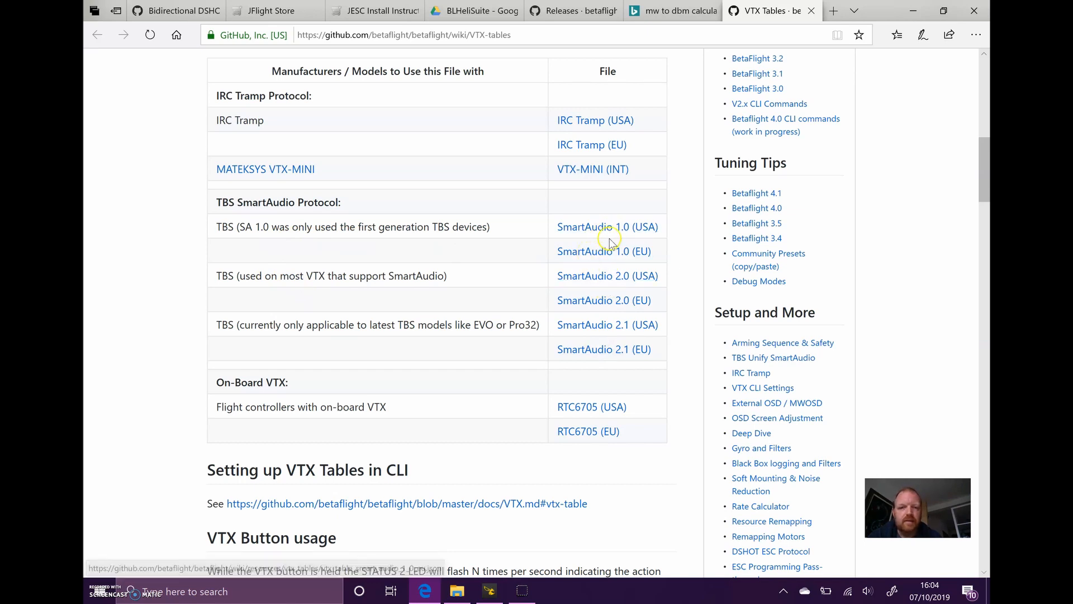
# Try to save the SmartAudio 2.1 (EU) table file as vtx_table_smart_audio_2_1_eu in the Smart Audio Json files folder under BF Configurator
pyautogui.rightClick(575, 355)
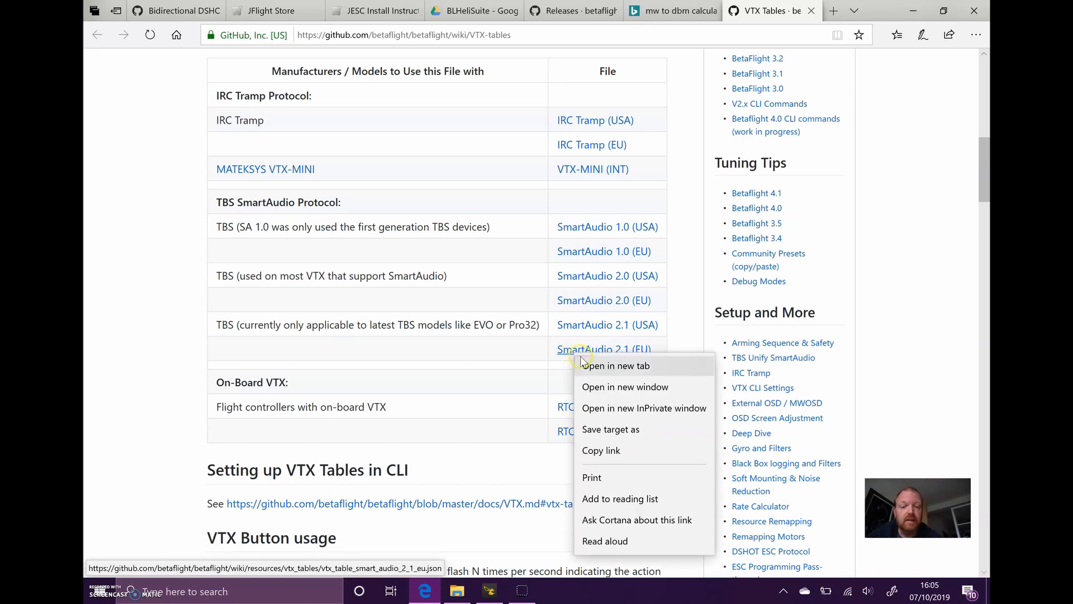
pyautogui.click(607, 432)
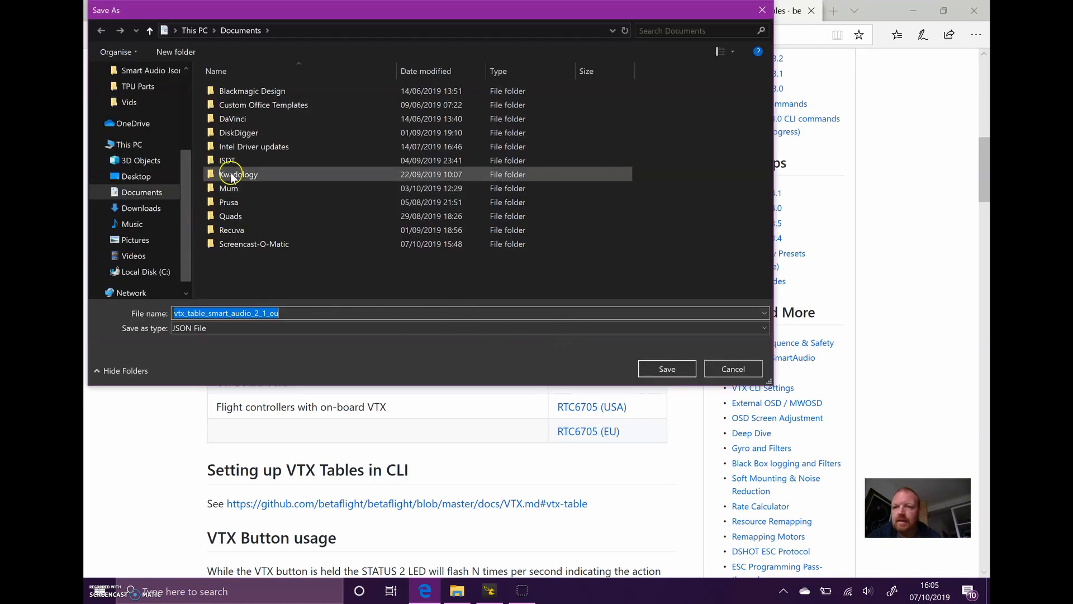
pyautogui.doubleClick(227, 219)
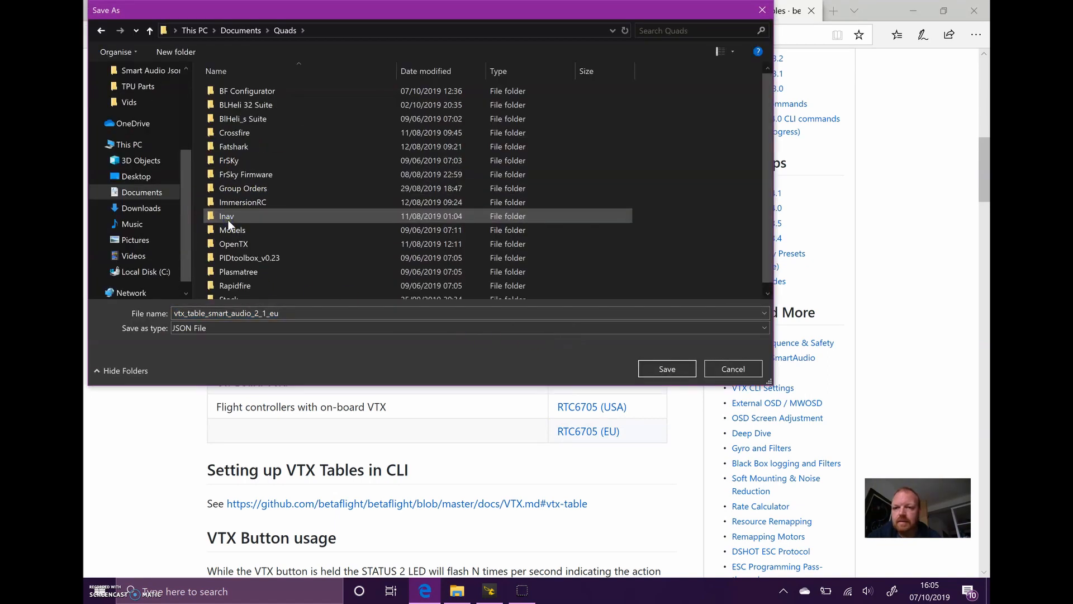
pyautogui.doubleClick(250, 91)
pyautogui.doubleClick(251, 91)
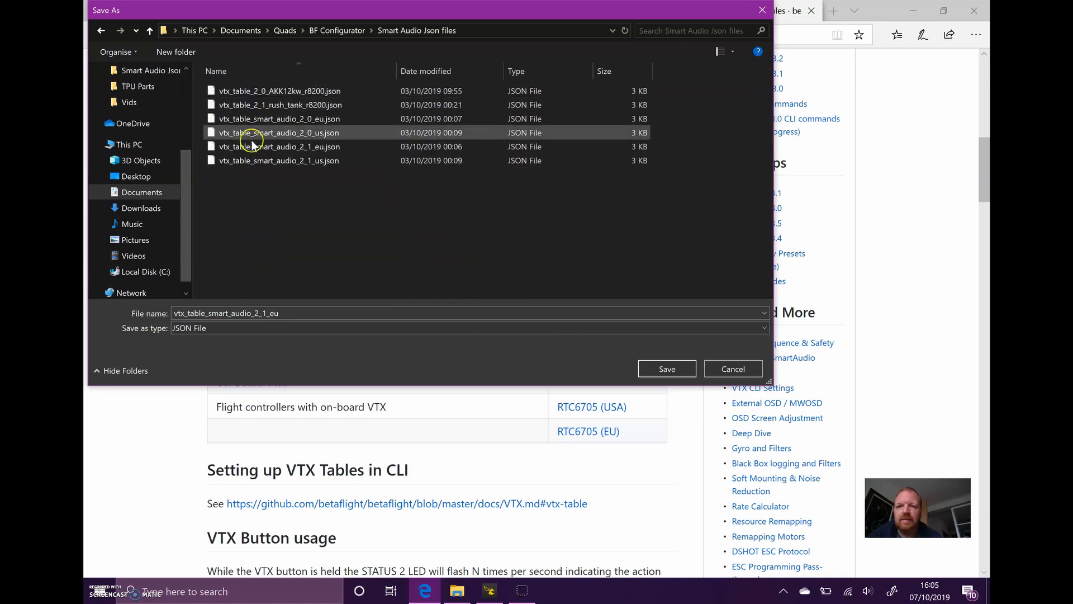
pyautogui.click(671, 376)
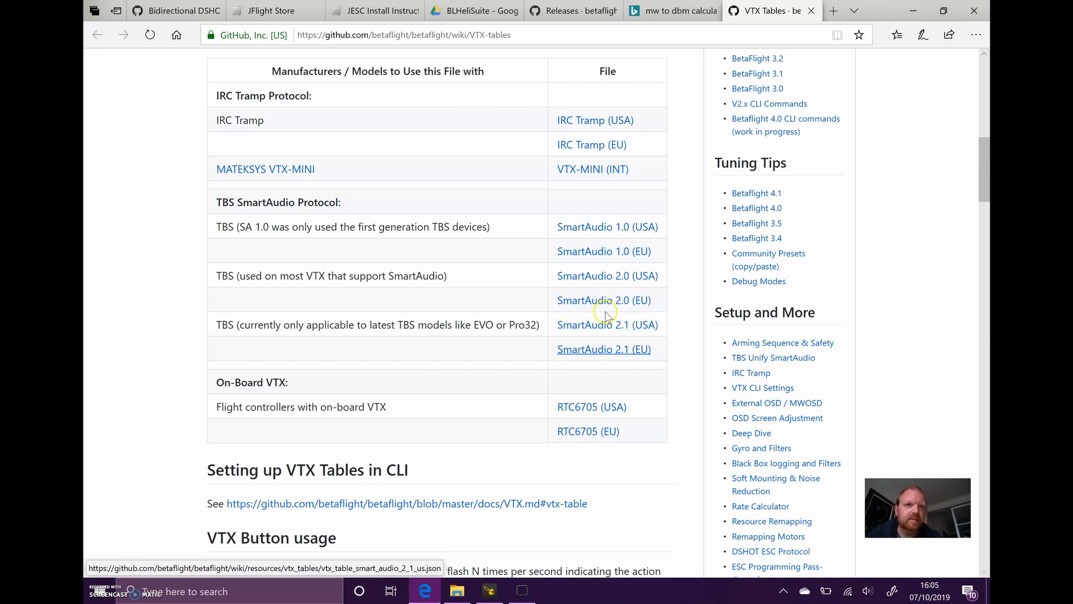
# Switch to Betaflight Configurator and load the VTX table from vtx_table_smart_audio_2_1_eu.json
pyautogui.click(913, 10)
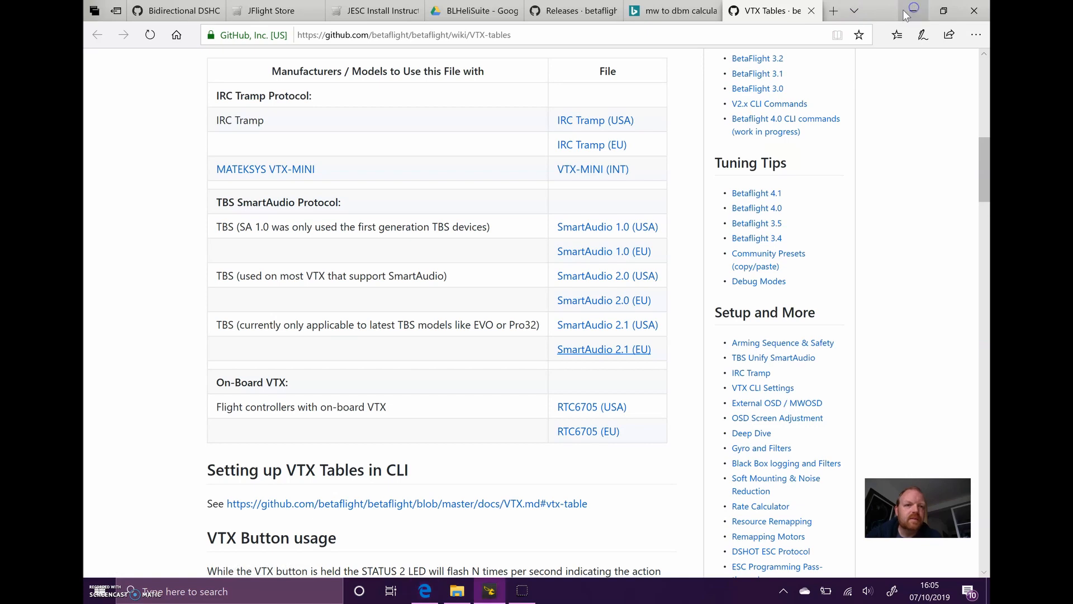
pyautogui.scroll(-2, 593, 382)
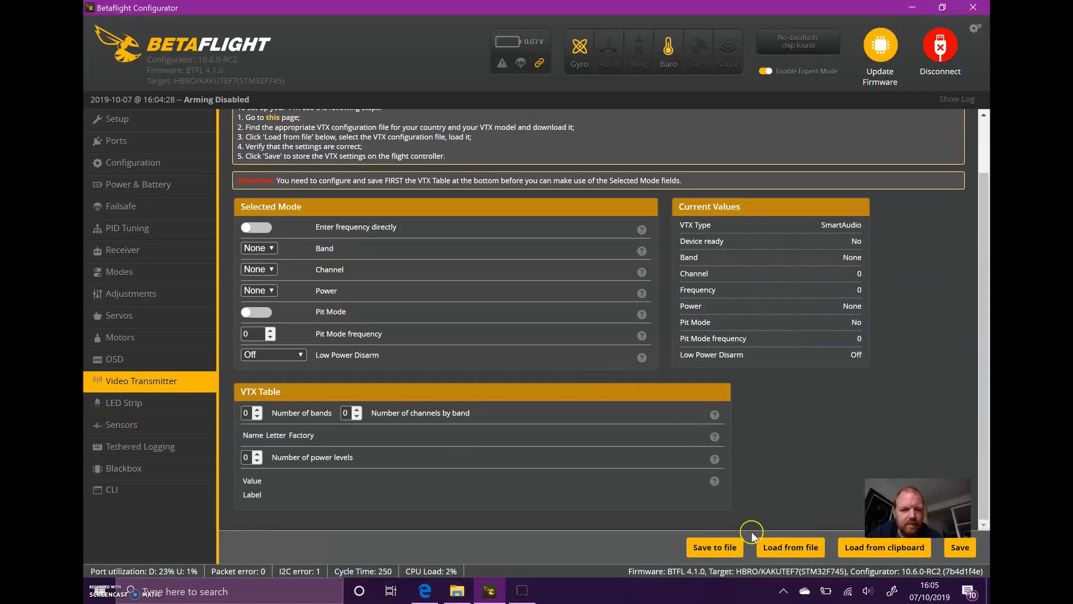
pyautogui.click(761, 551)
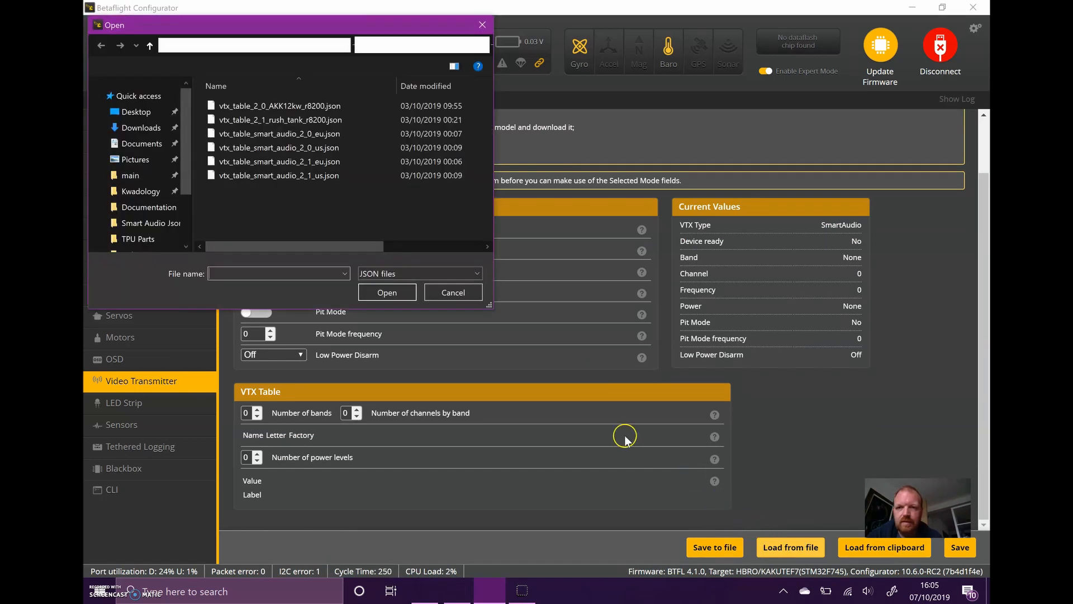
pyautogui.click(282, 161)
pyautogui.click(384, 292)
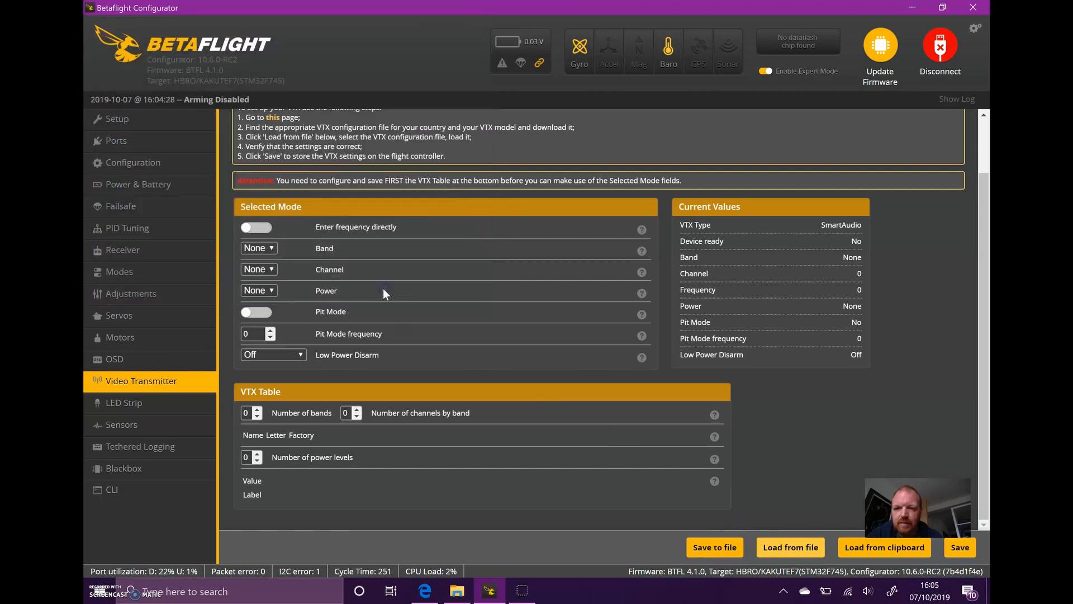
pyautogui.scroll(-4, 493, 347)
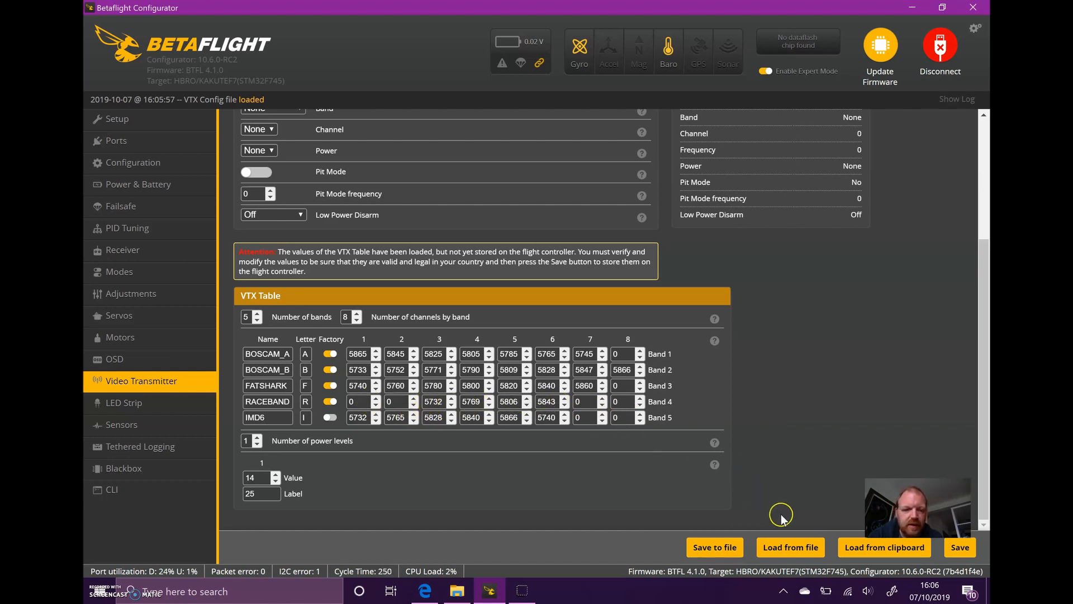
# Load the US SmartAudio 2.1 VTX table from vtx_table_smart_audio_2_1_us.json
pyautogui.click(785, 547)
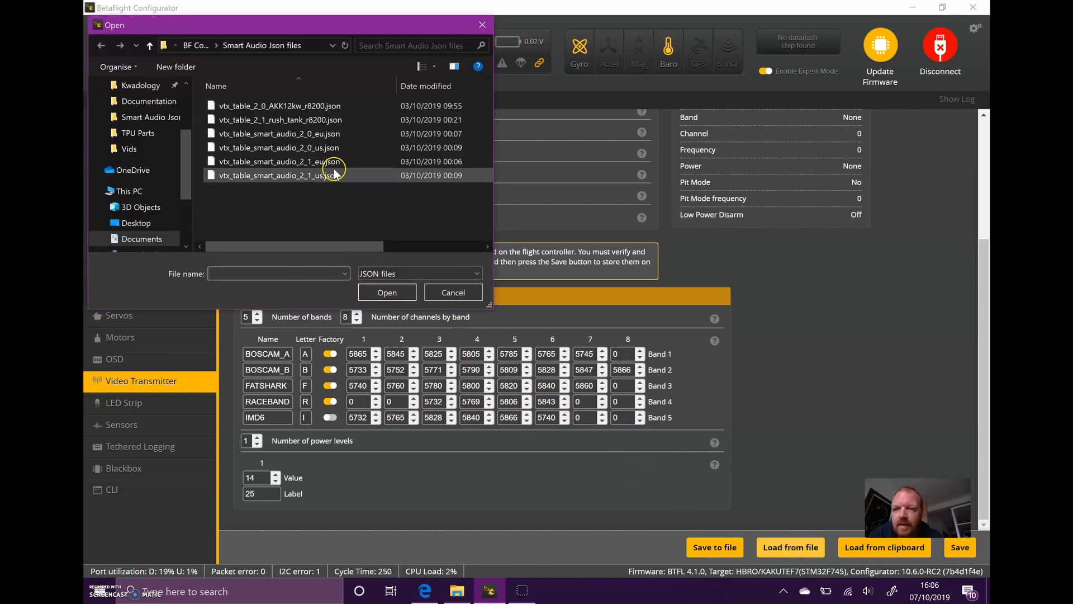
pyautogui.click(290, 174)
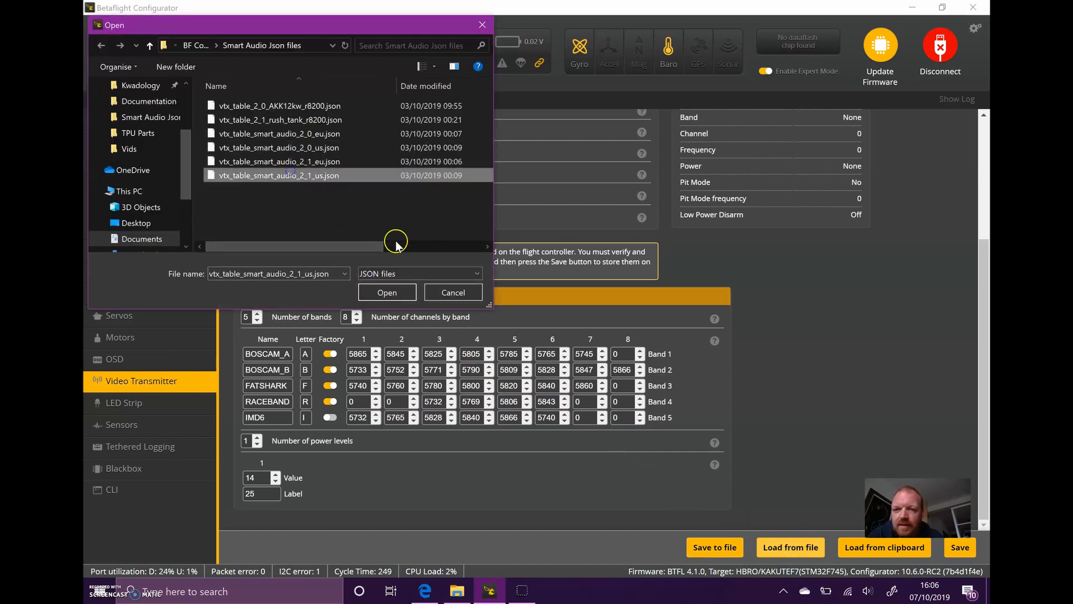
pyautogui.click(386, 292)
pyautogui.scroll(-3, 597, 403)
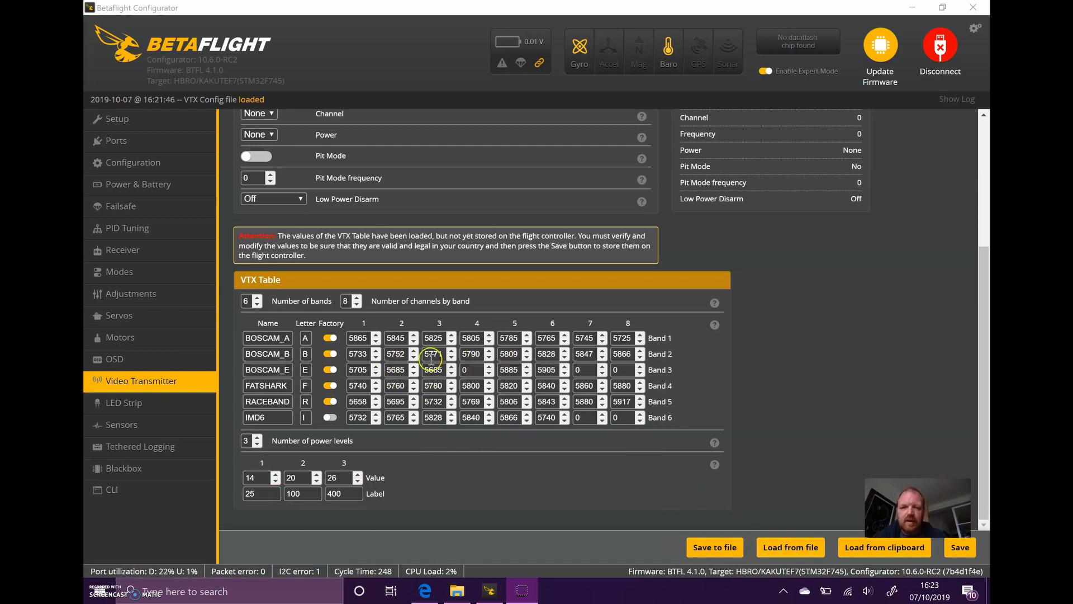
pyautogui.click(330, 339)
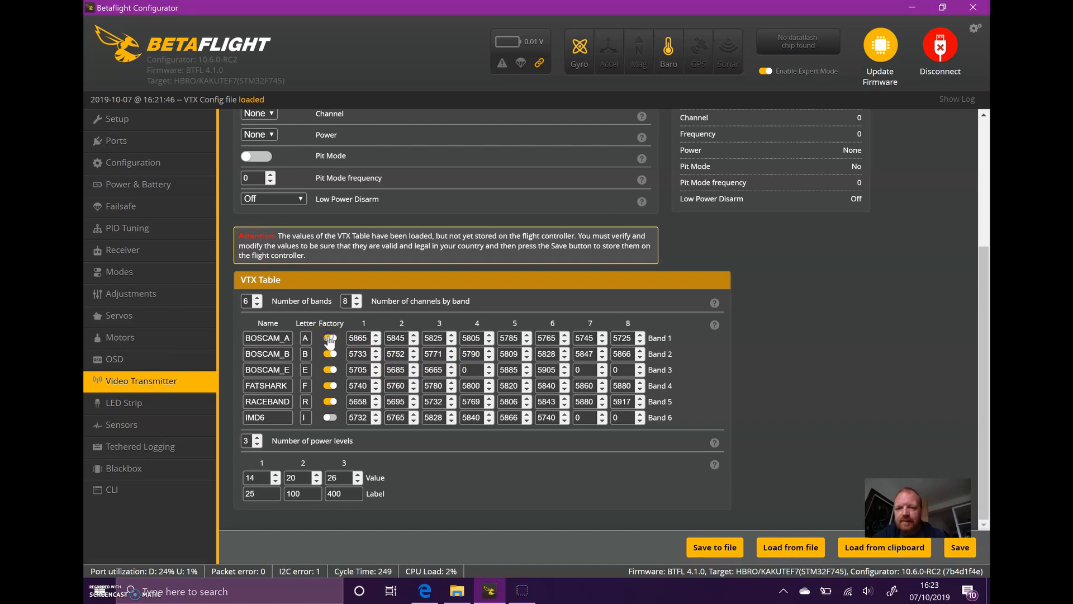
pyautogui.click(320, 339)
pyautogui.click(306, 338)
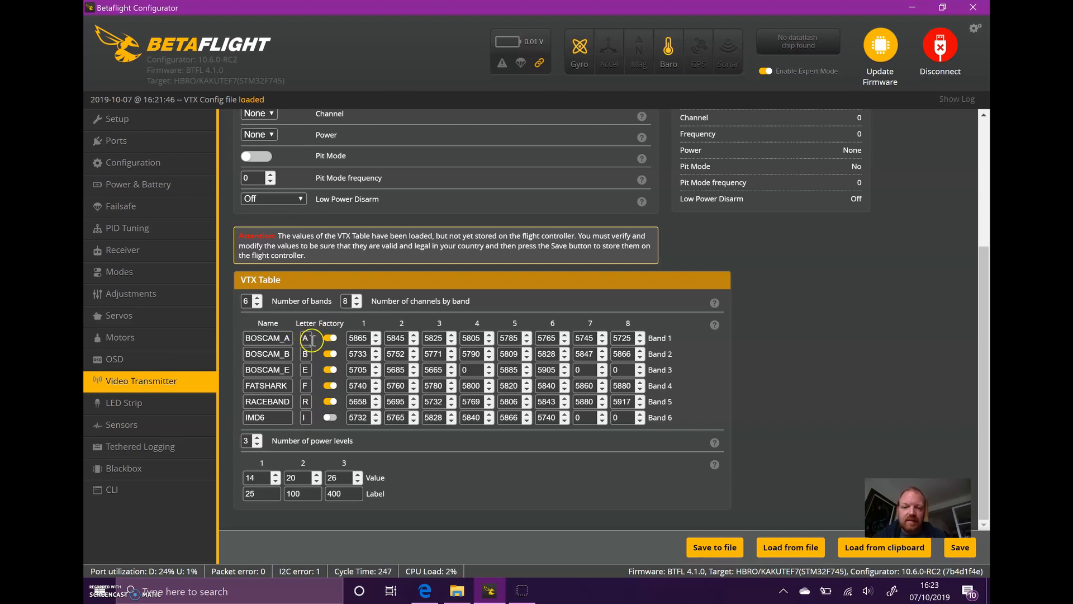
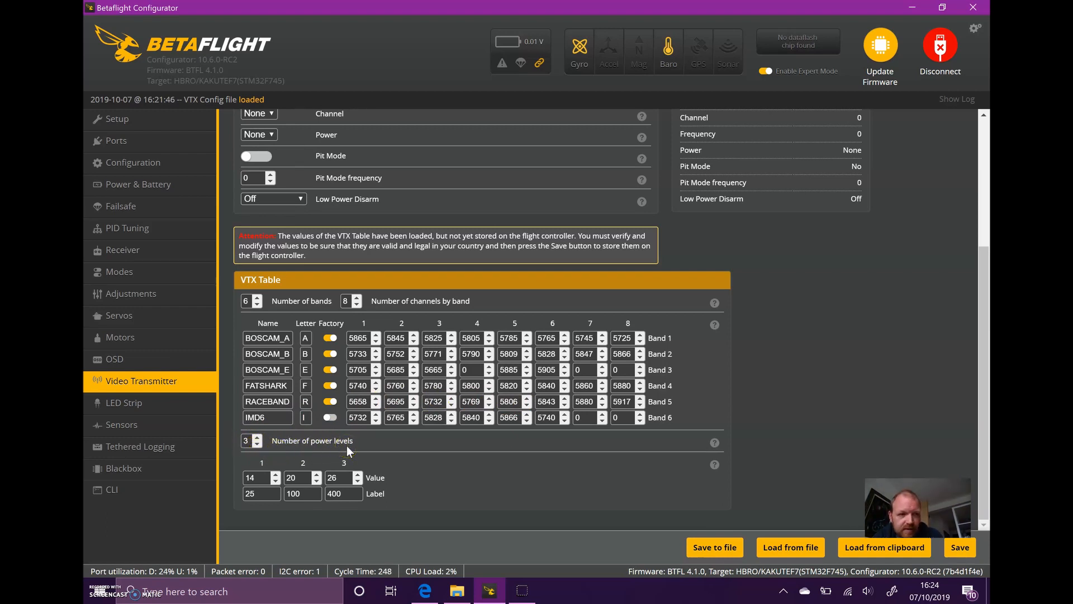
# Set the VTX table to 4 power levels and label level 3 as 500 and level 4 as 800
pyautogui.click(257, 437)
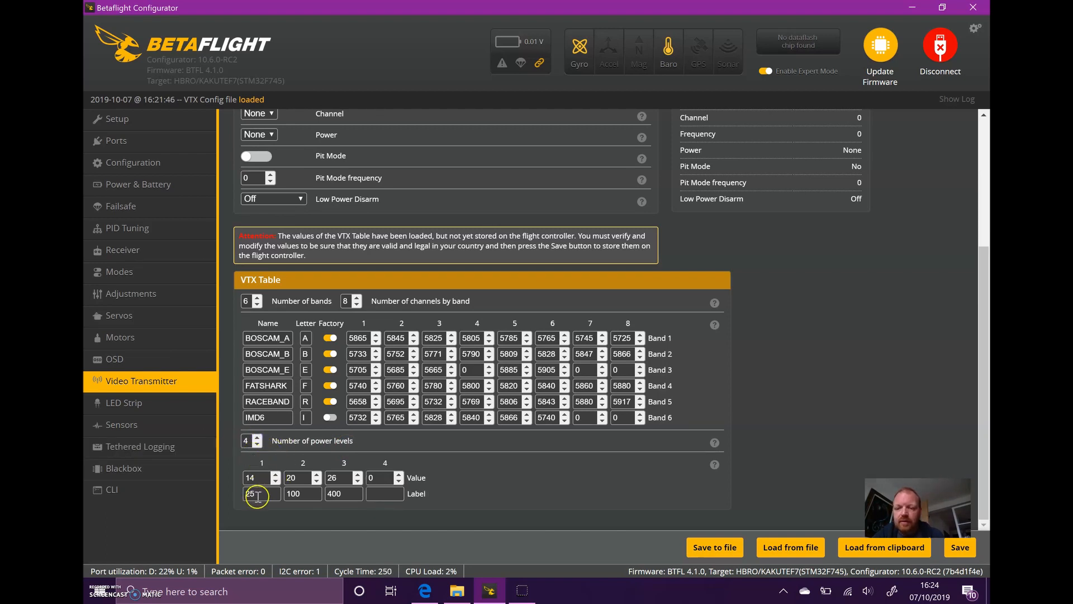
pyautogui.click(319, 494)
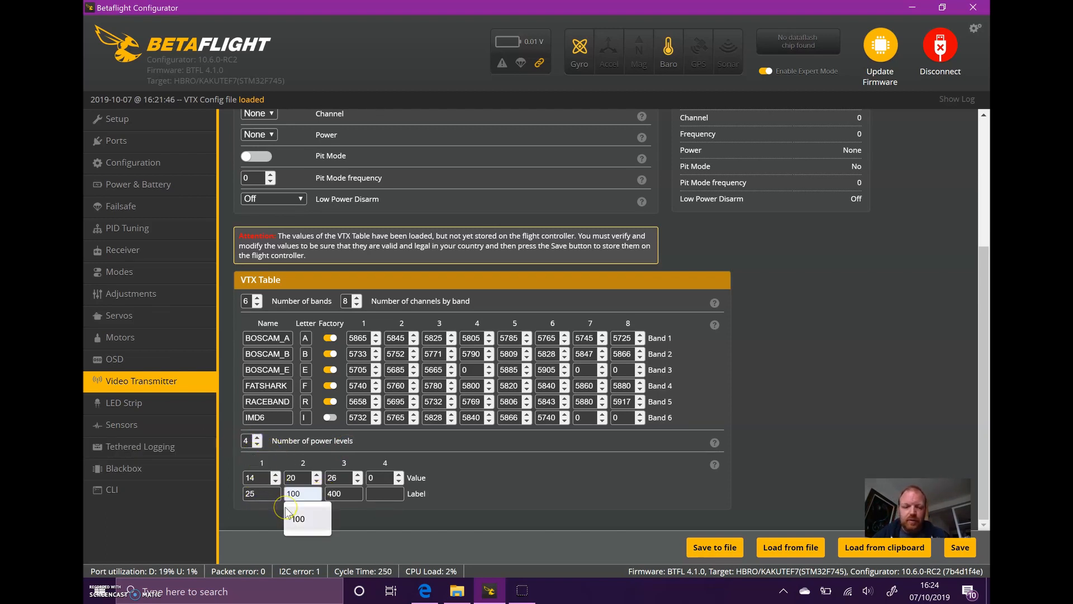
pyautogui.press('Tab')
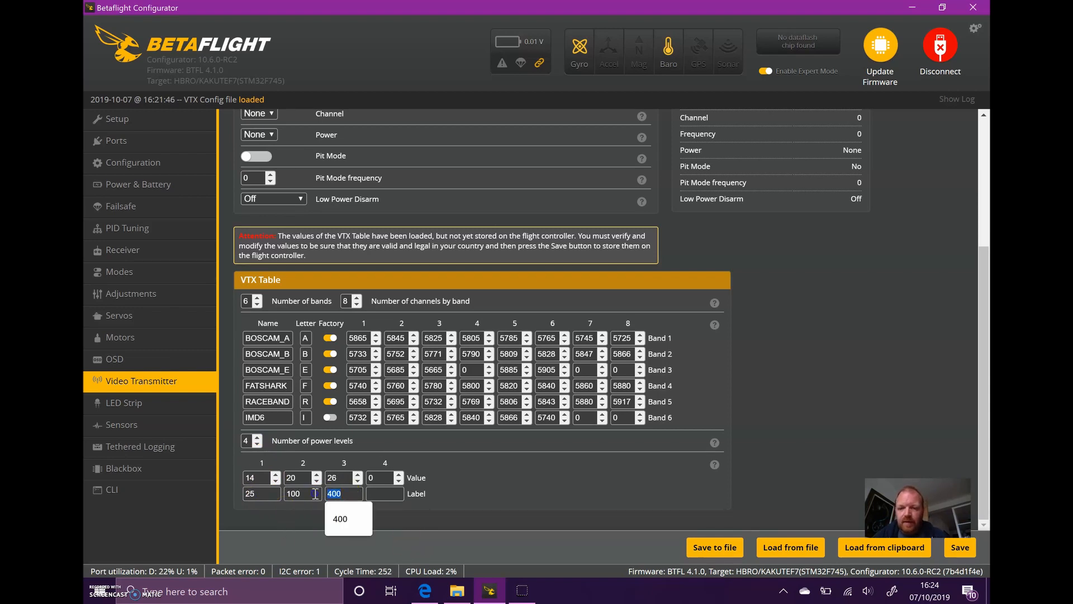
pyautogui.write('500')
pyautogui.click(390, 493)
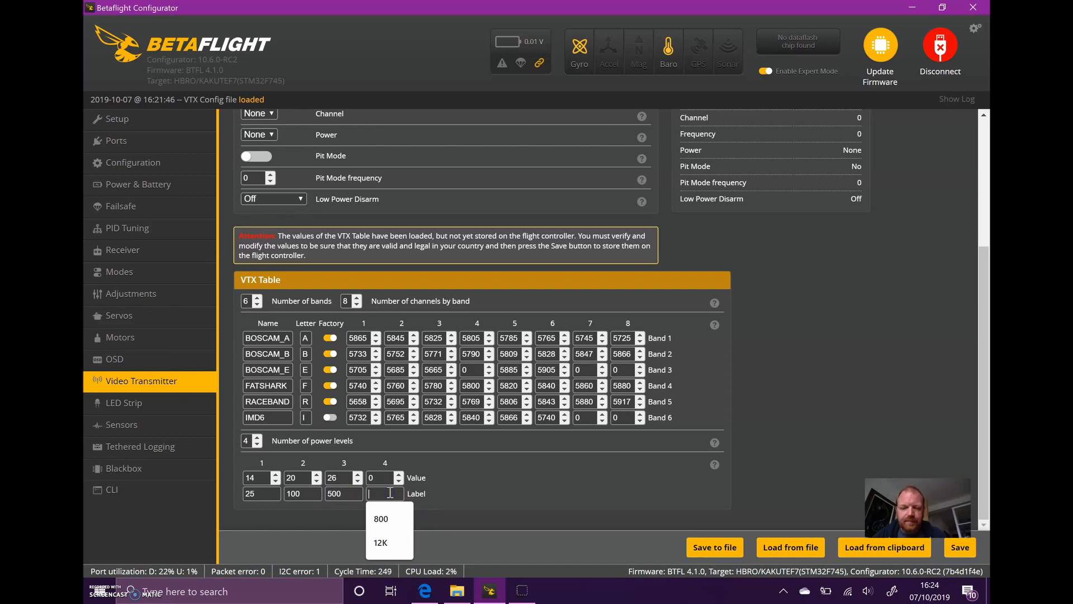
pyautogui.write('800')
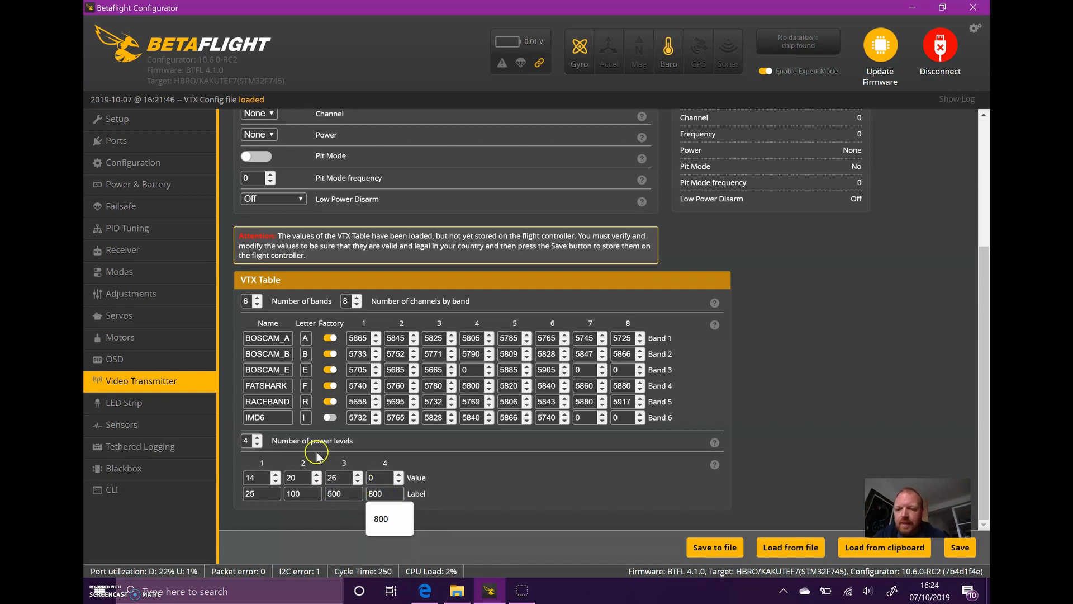
pyautogui.click(432, 455)
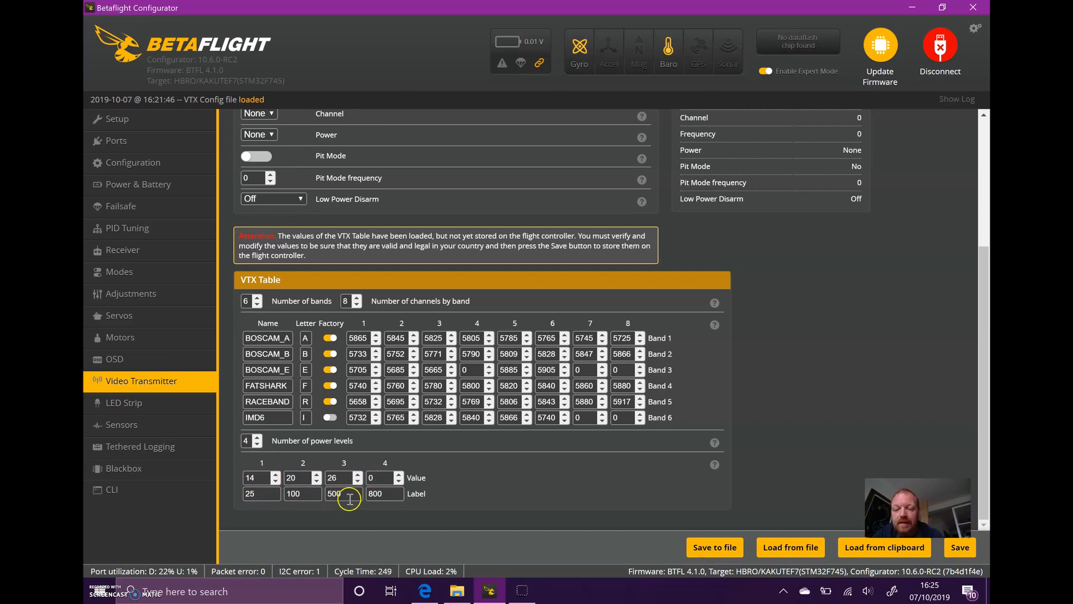
# Convert 25 mW to dBm in the browser's RapidTables calculator and compare it with power level 1 in Betaflight Configurator
pyautogui.click(425, 591)
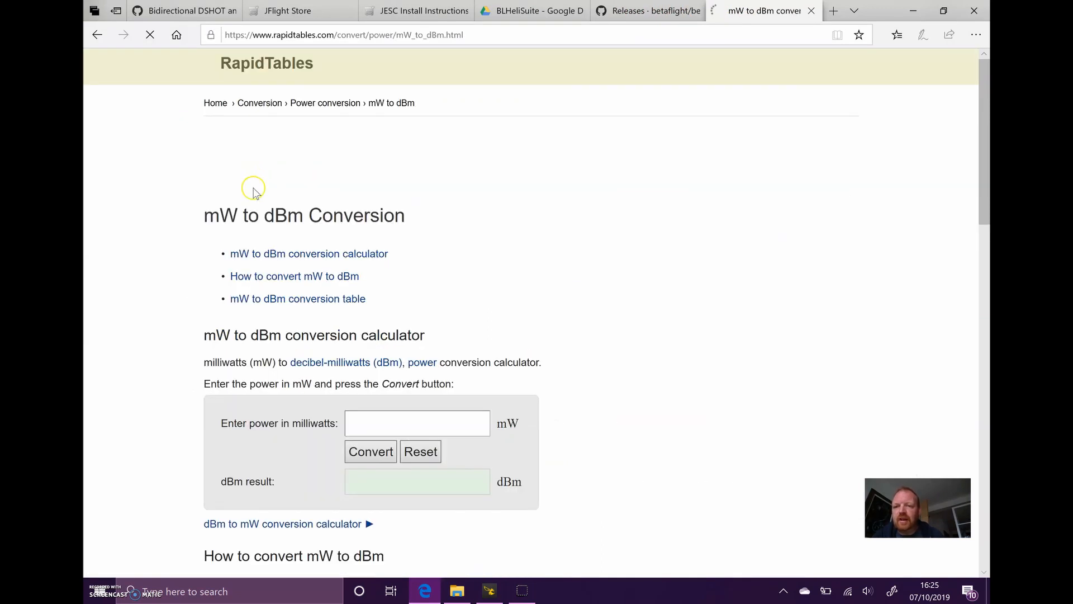
pyautogui.scroll(-2, 391, 358)
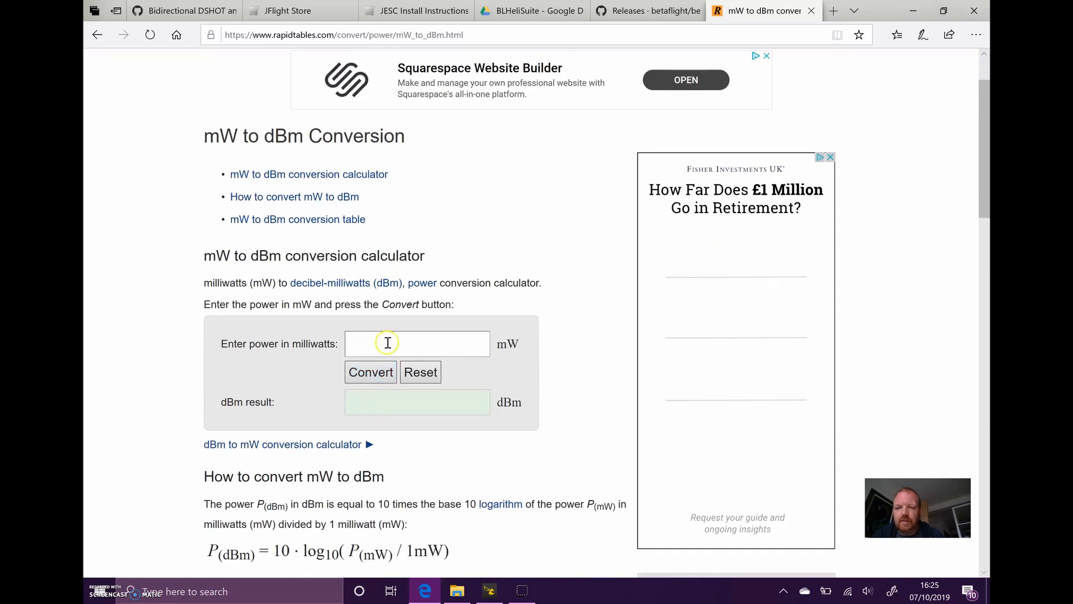
pyautogui.write('25')
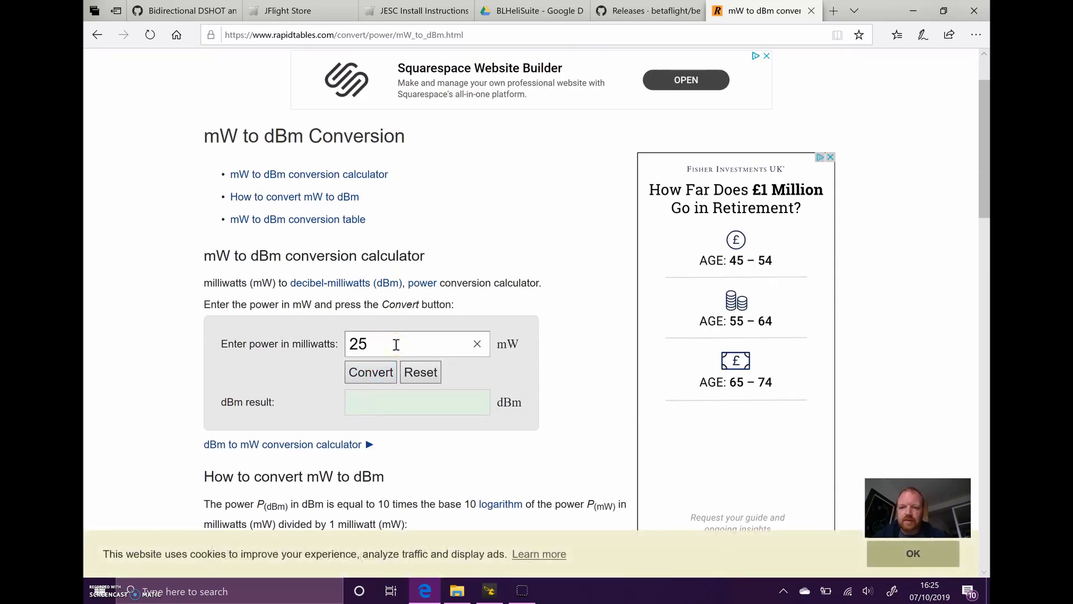
pyautogui.click(360, 367)
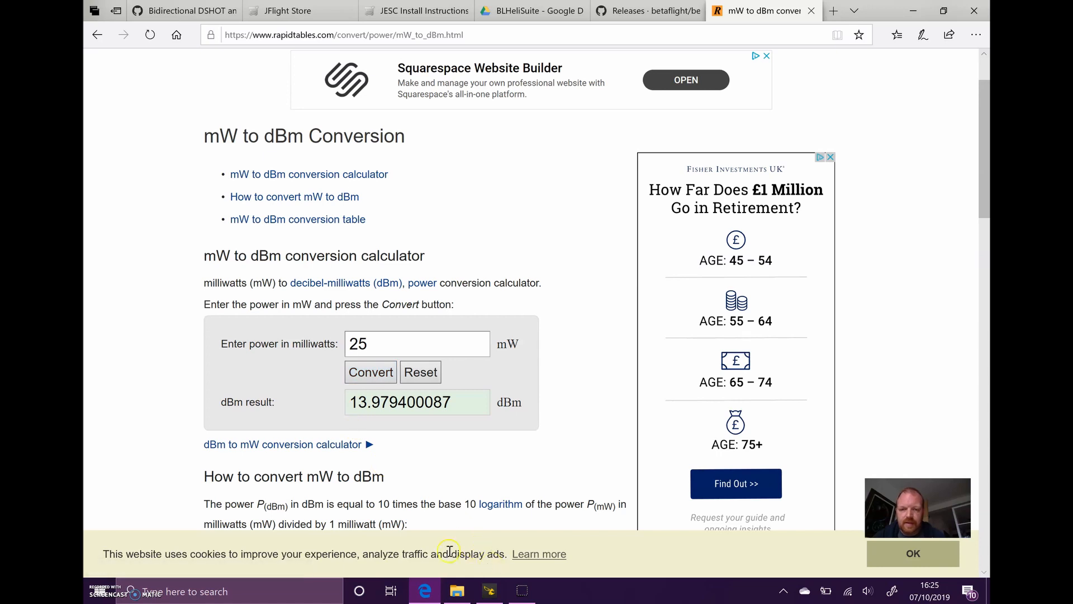
pyautogui.click(490, 590)
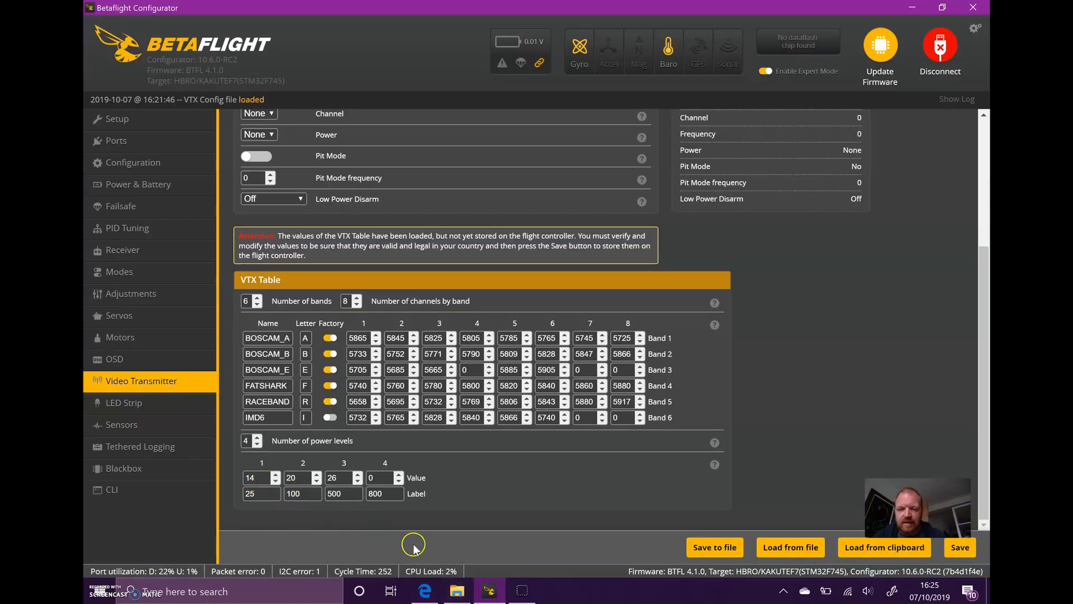
# Convert 200 mW to dBm in the browser calculator and set VTX power level 2 to value 23 with label 200
pyautogui.click(425, 590)
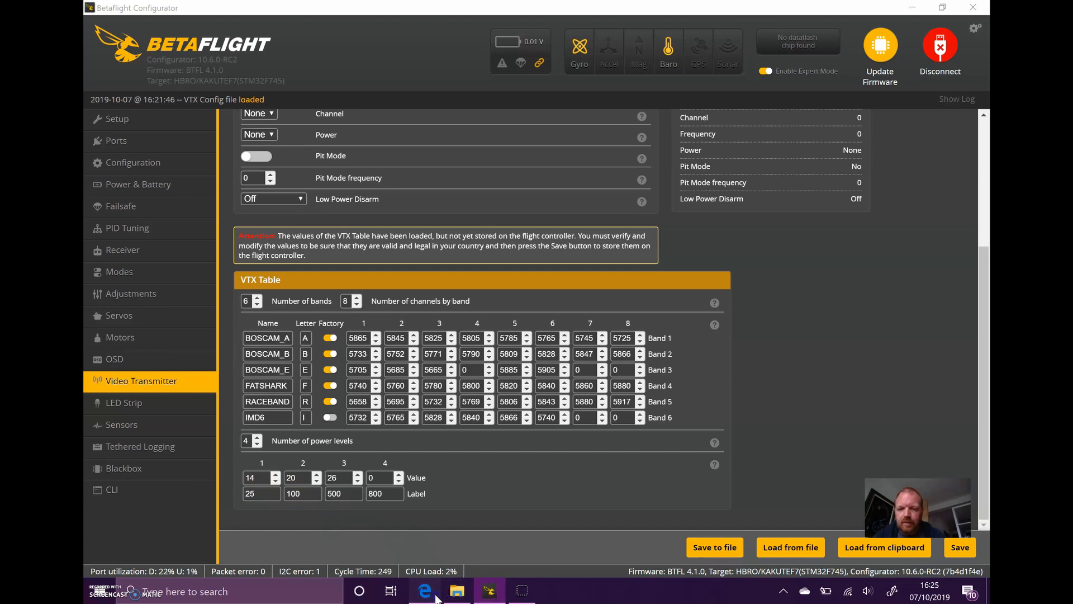
pyautogui.moveTo(384, 343); pyautogui.dragTo(318, 344)
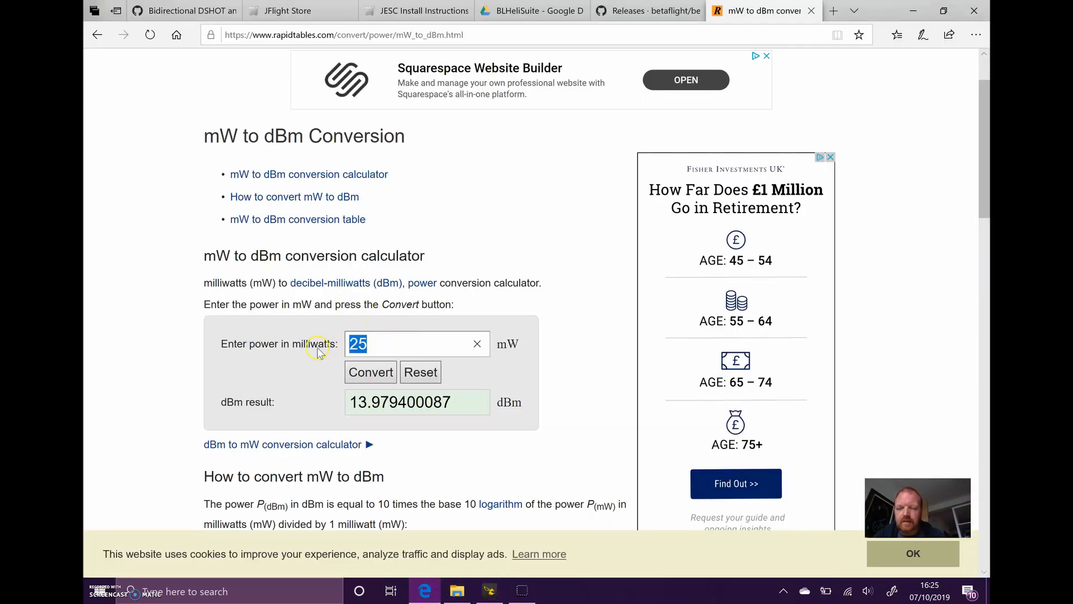
pyautogui.click(372, 374)
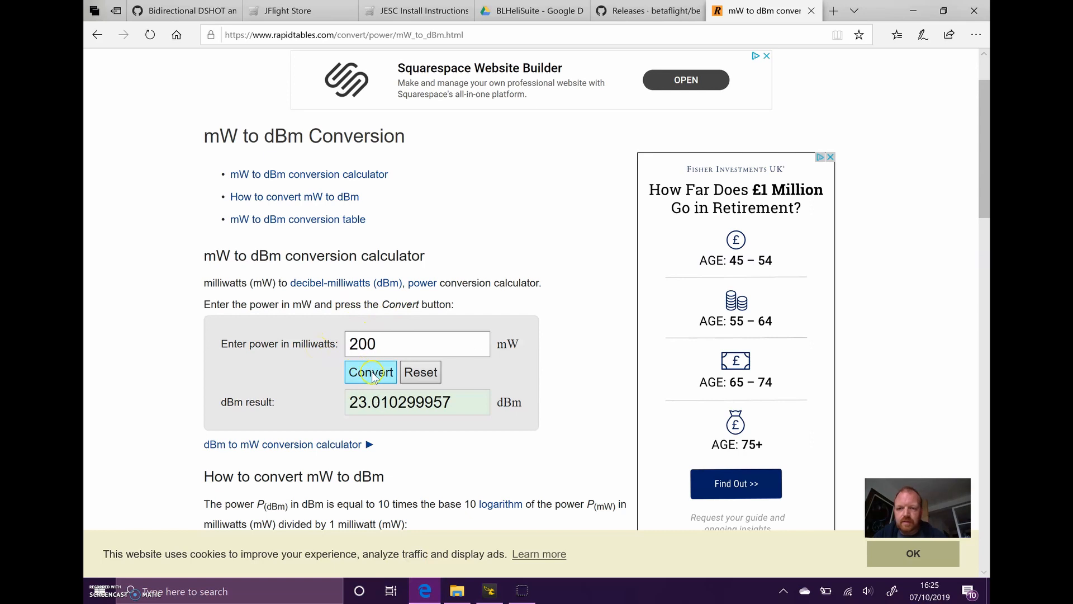
pyautogui.click(489, 591)
pyautogui.doubleClick(301, 494)
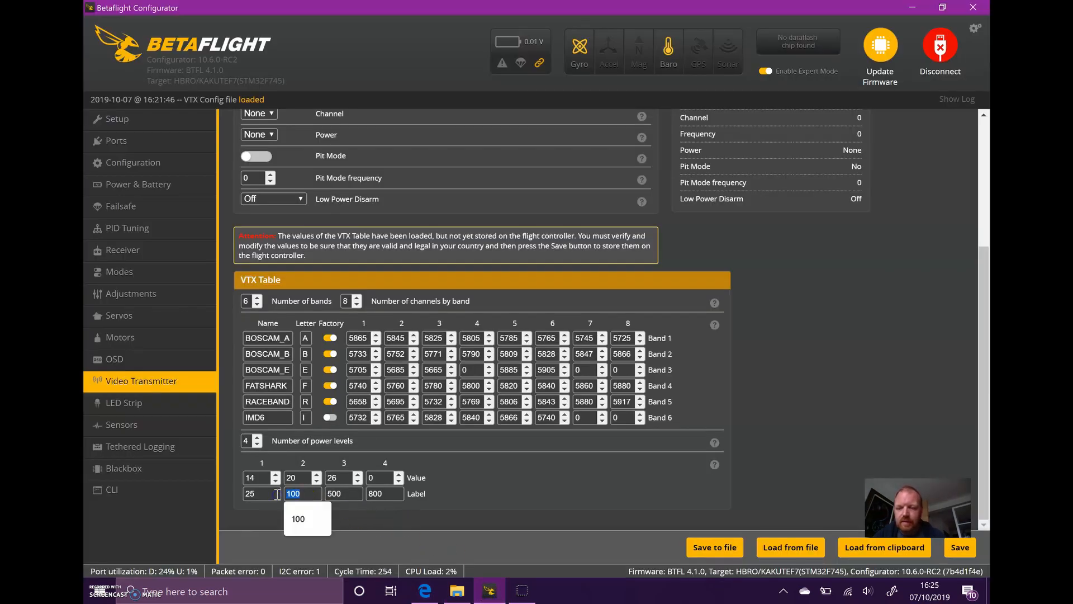
pyautogui.click(298, 479)
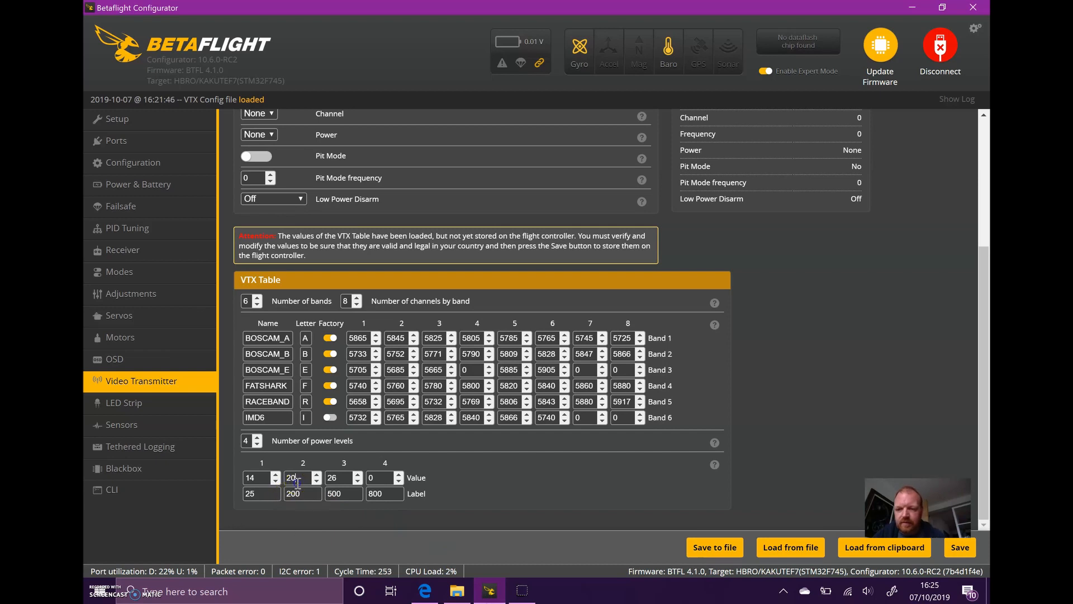
# Convert 500 mW to dBm in the browser calculator and set the value of VTX power level 3 to 27
pyautogui.click(424, 590)
pyautogui.doubleClick(379, 342)
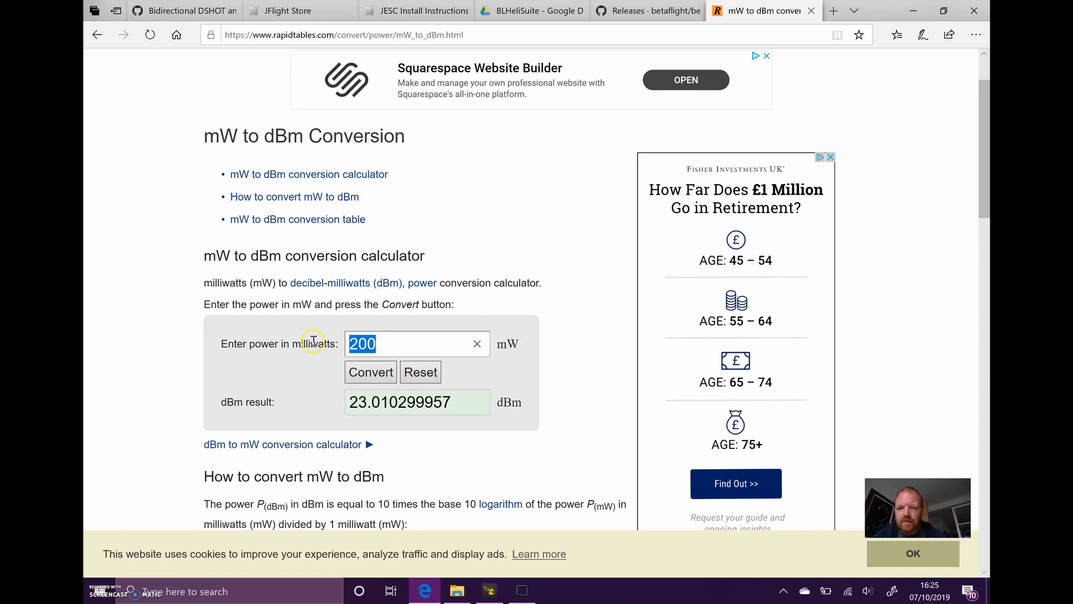
pyautogui.write('50')
pyautogui.click(345, 370)
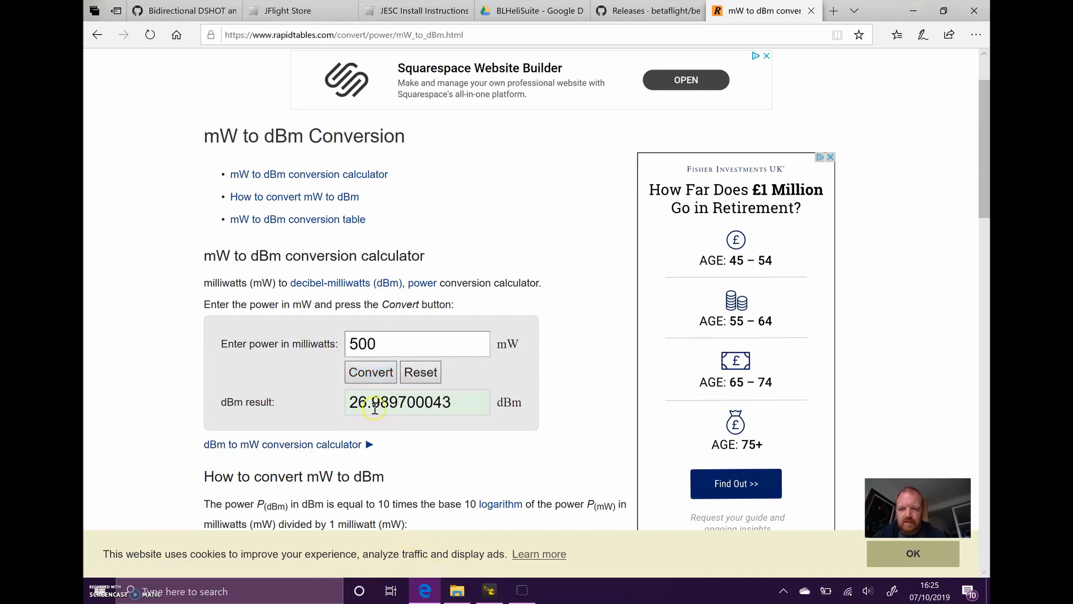
pyautogui.click(489, 590)
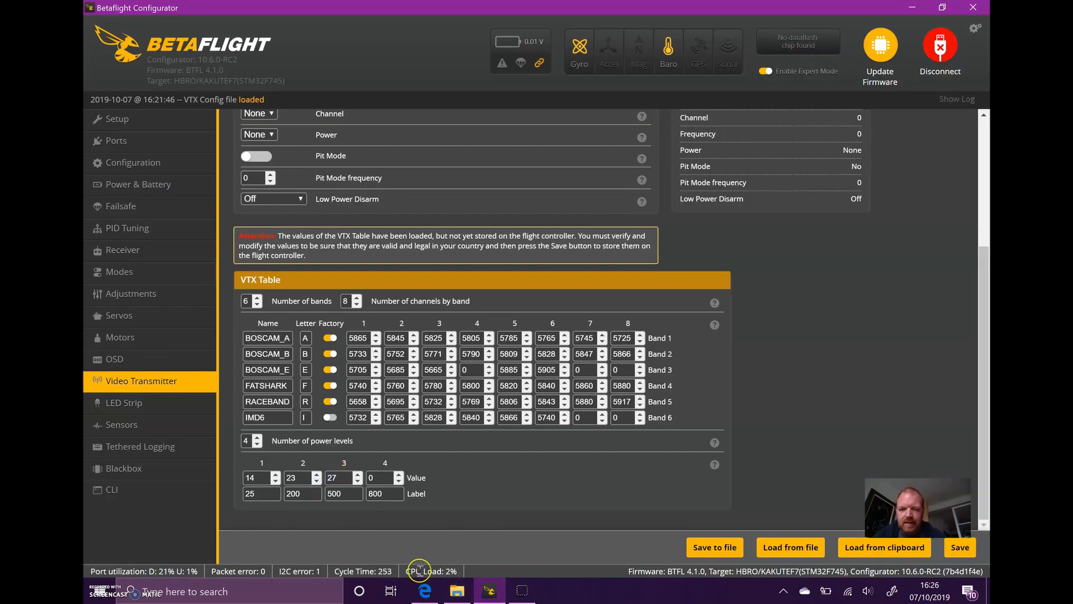
# Convert 800 mW to dBm in the browser calculator and set the value of VTX power level 4 to 29
pyautogui.click(424, 590)
pyautogui.doubleClick(387, 343)
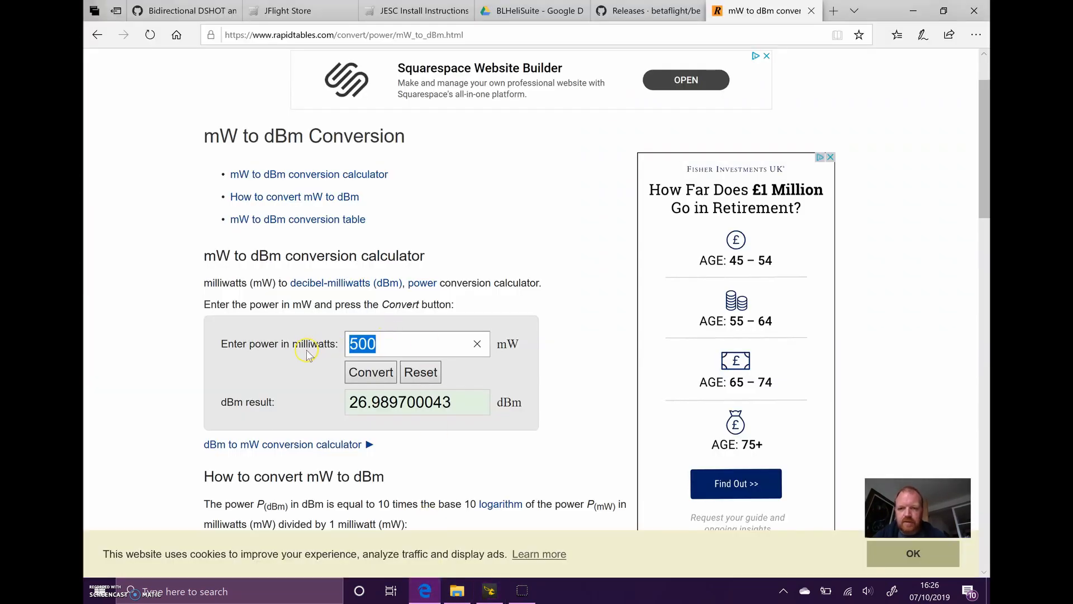
pyautogui.write('8')
pyautogui.click(352, 372)
pyautogui.click(488, 590)
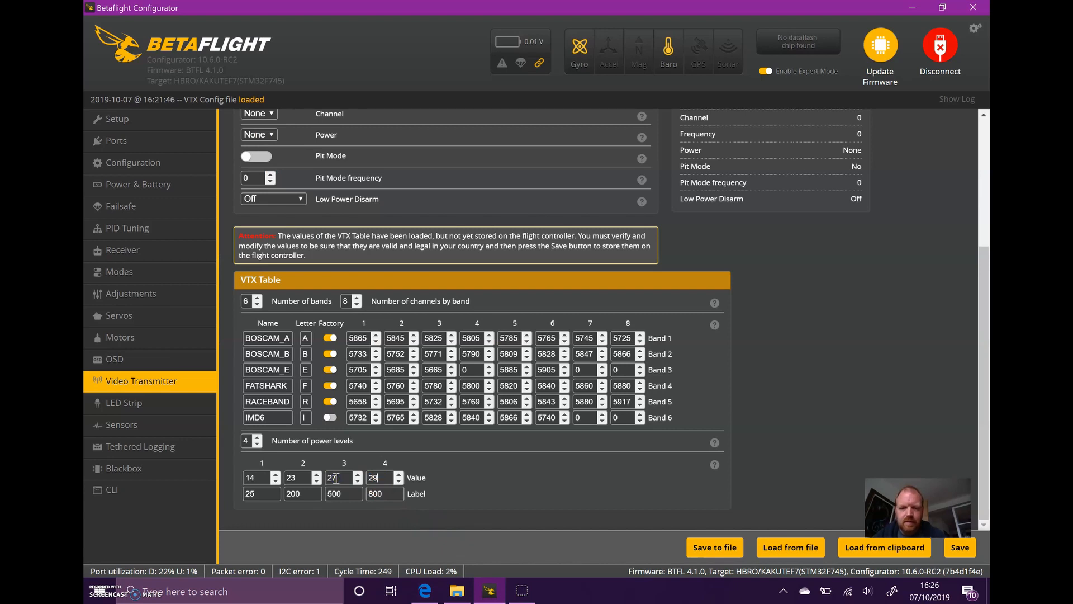
# Save the VTX table to the flight controller and review the stored bands and power levels
pyautogui.click(960, 549)
pyautogui.scroll(-1, 687, 459)
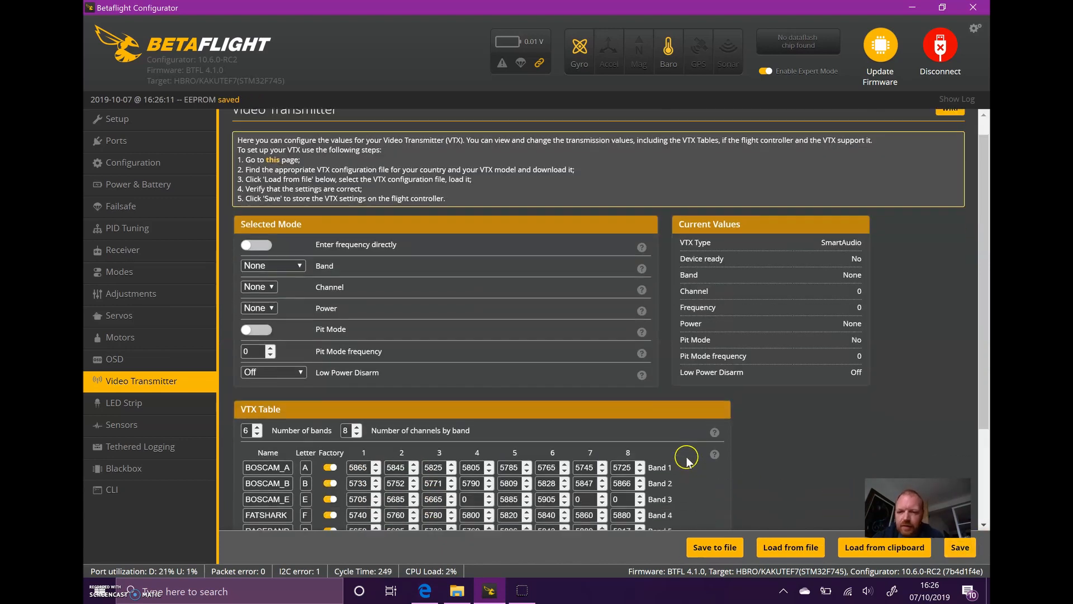
pyautogui.scroll(-2, 686, 459)
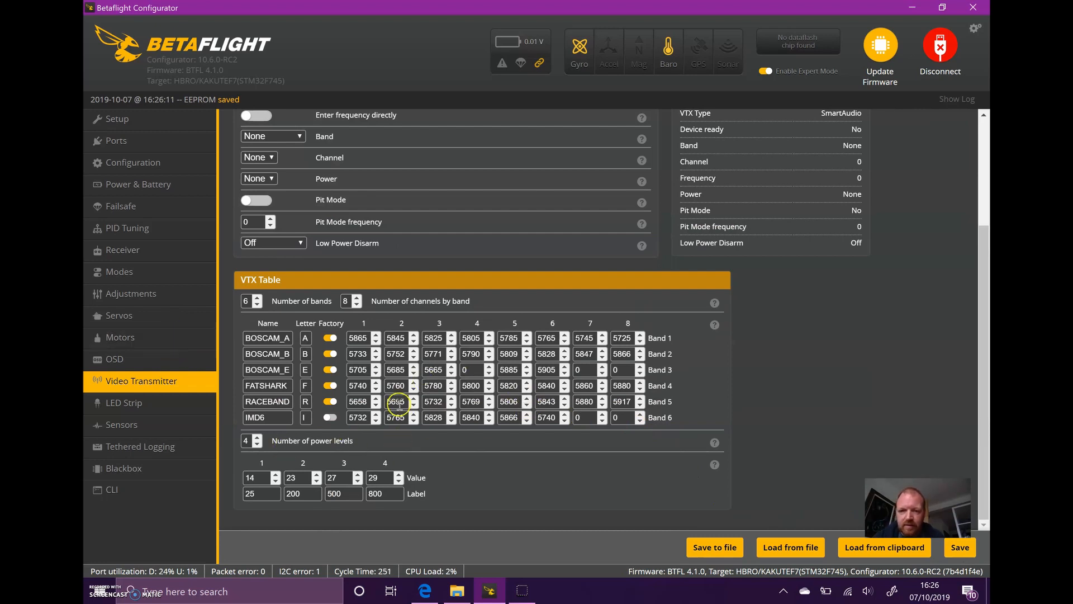
pyautogui.click(723, 548)
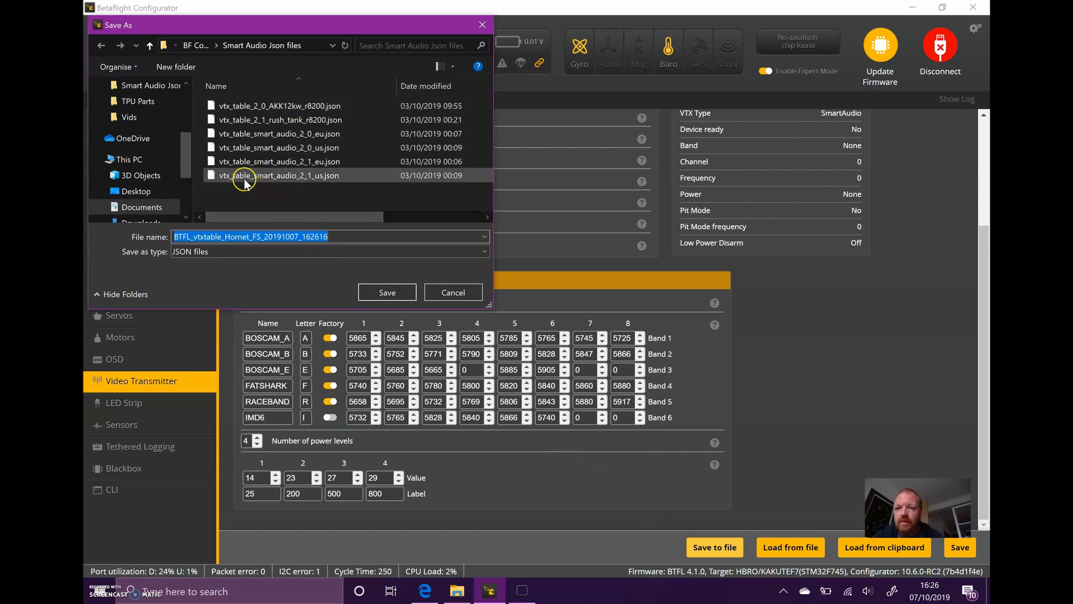
pyautogui.click(275, 123)
pyautogui.click(278, 126)
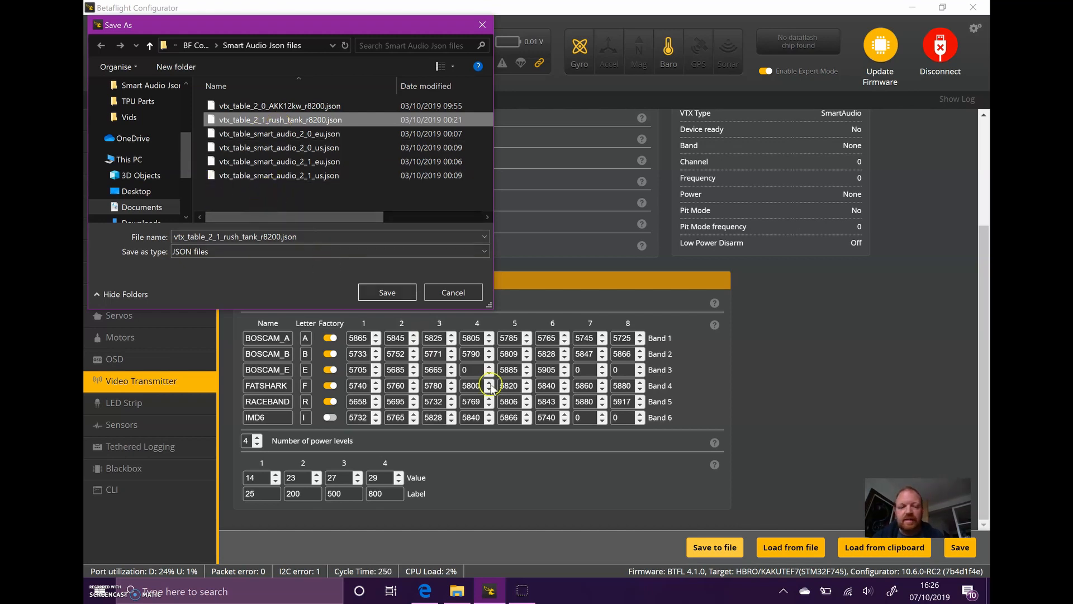
pyautogui.click(429, 292)
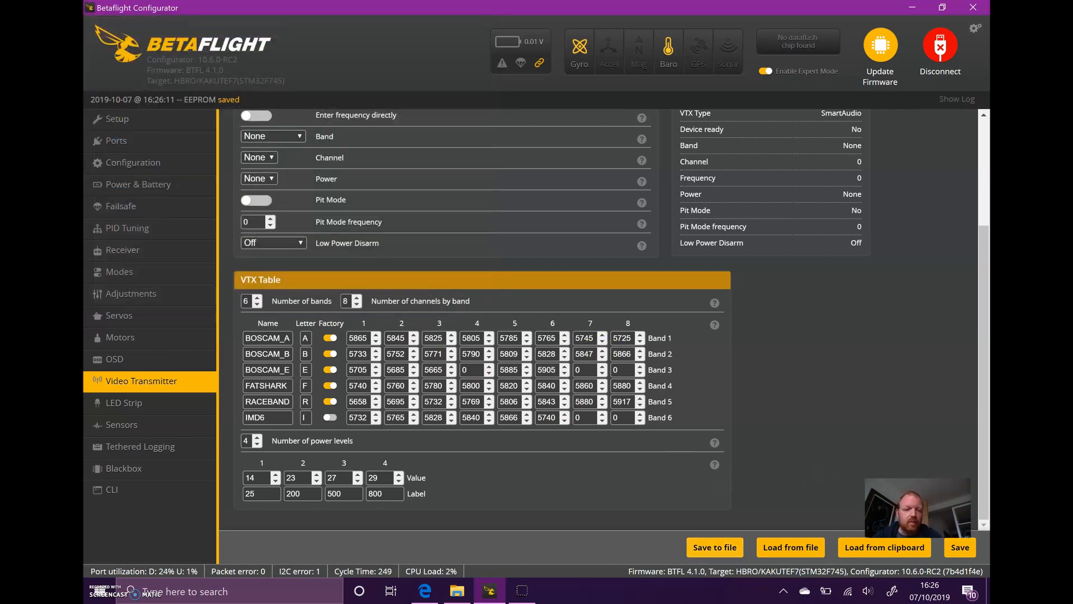
# Set the VTX selected mode to band RACEBAND, Channel 8 and power 25, and save it to the flight controller
pyautogui.scroll(3, 549, 257)
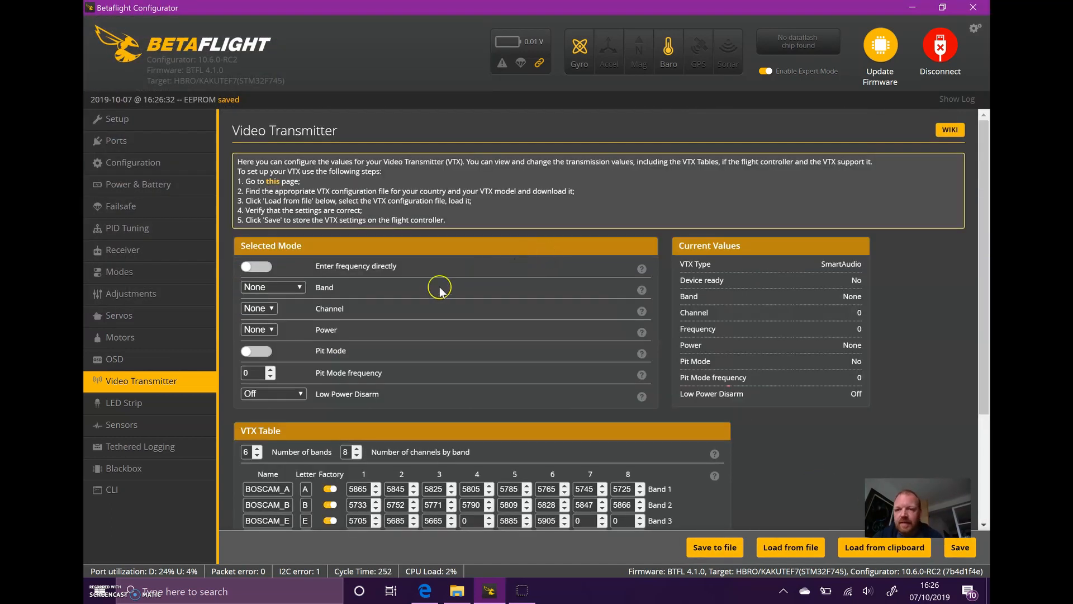
pyautogui.click(293, 289)
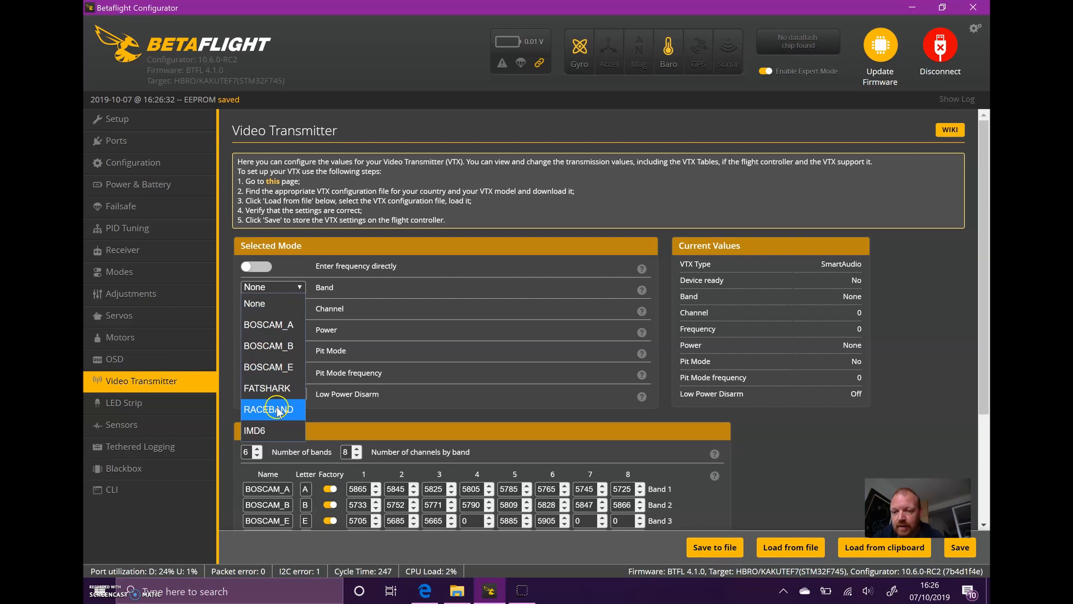
pyautogui.click(278, 411)
pyautogui.click(295, 314)
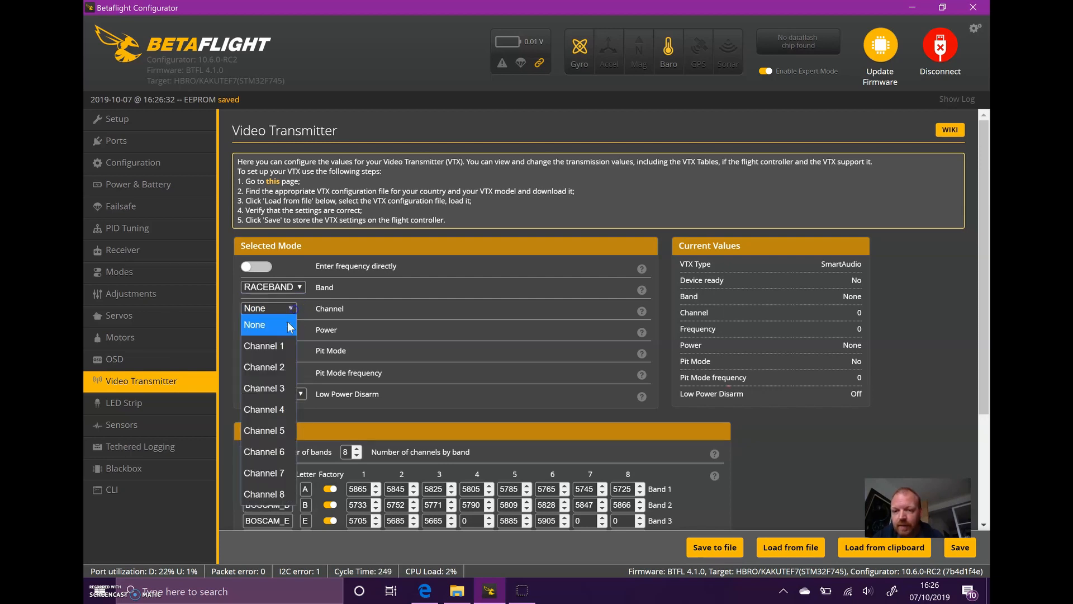
pyautogui.click(264, 493)
pyautogui.click(272, 329)
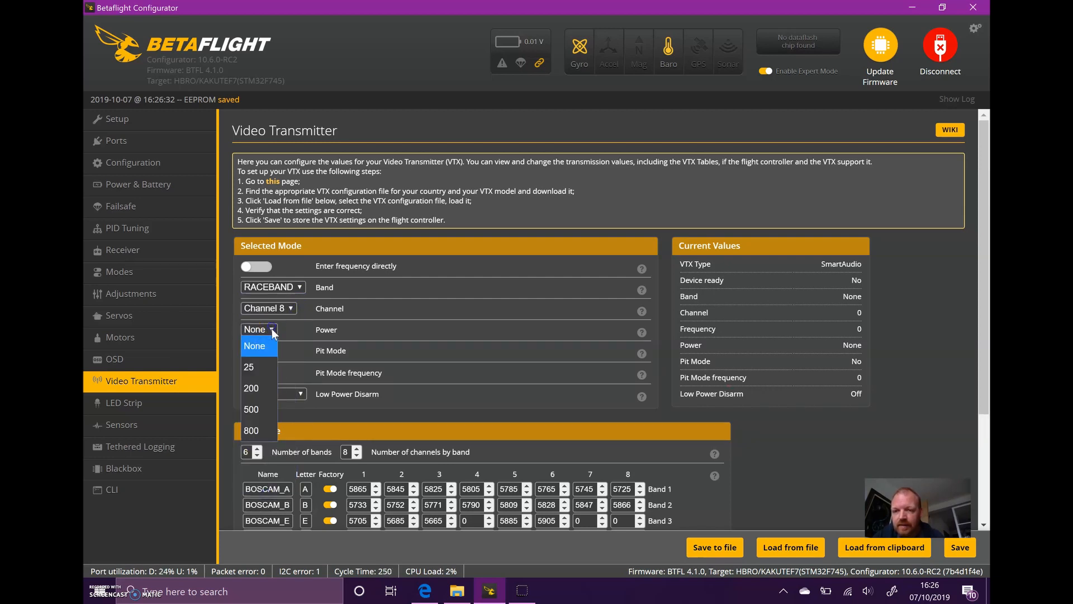
pyautogui.click(256, 363)
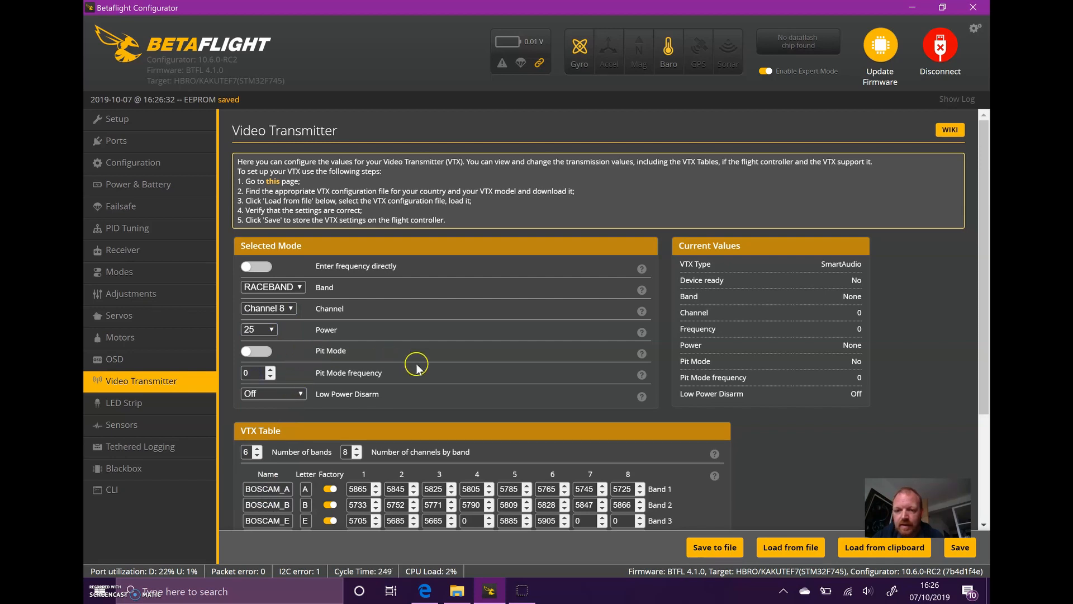
pyautogui.click(959, 553)
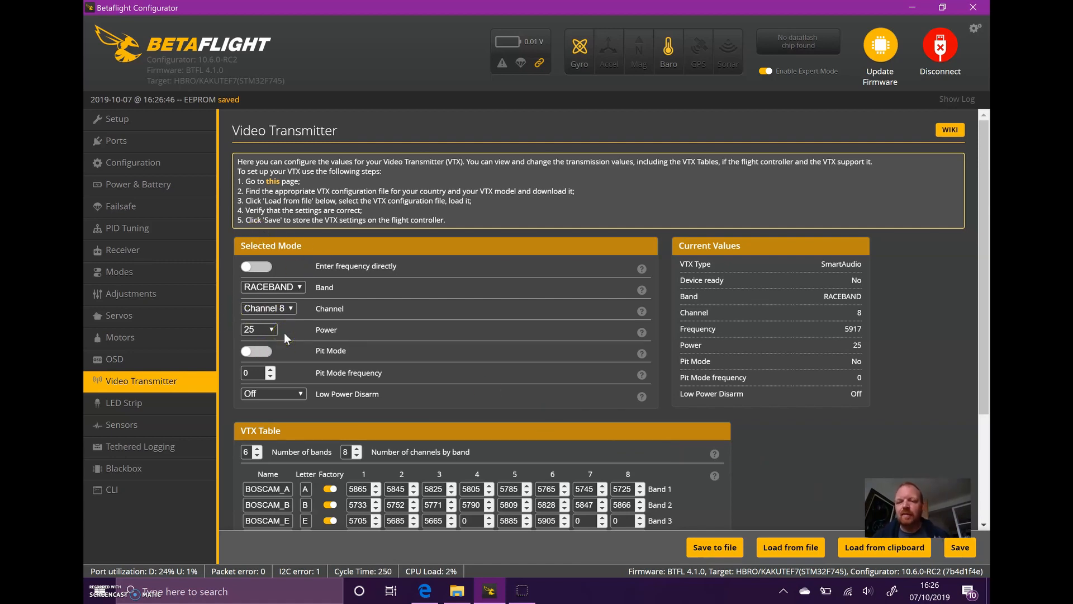
pyautogui.scroll(-3, 339, 327)
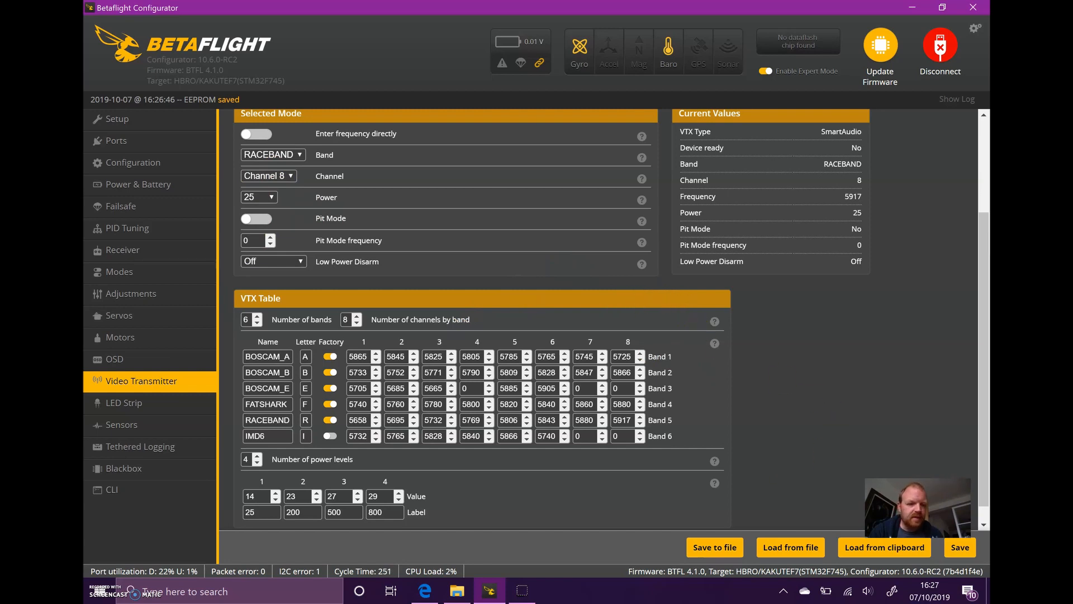
pyautogui.click(959, 547)
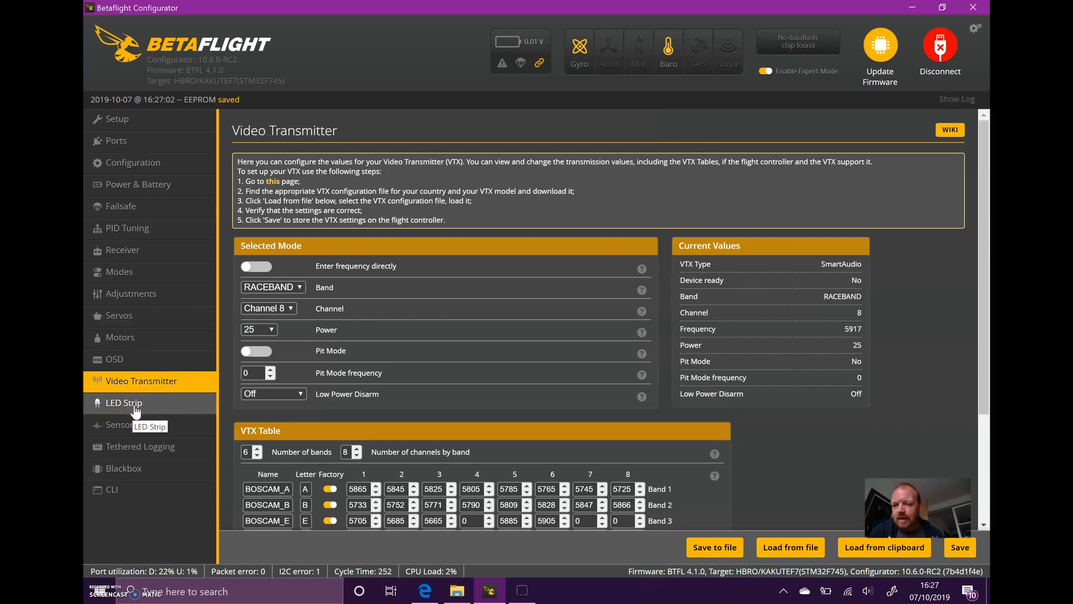
# Number four adjacent LEDs in one row of the LED Strip grid as 0 to 3 in Wire Ordering Mode
pyautogui.click(135, 410)
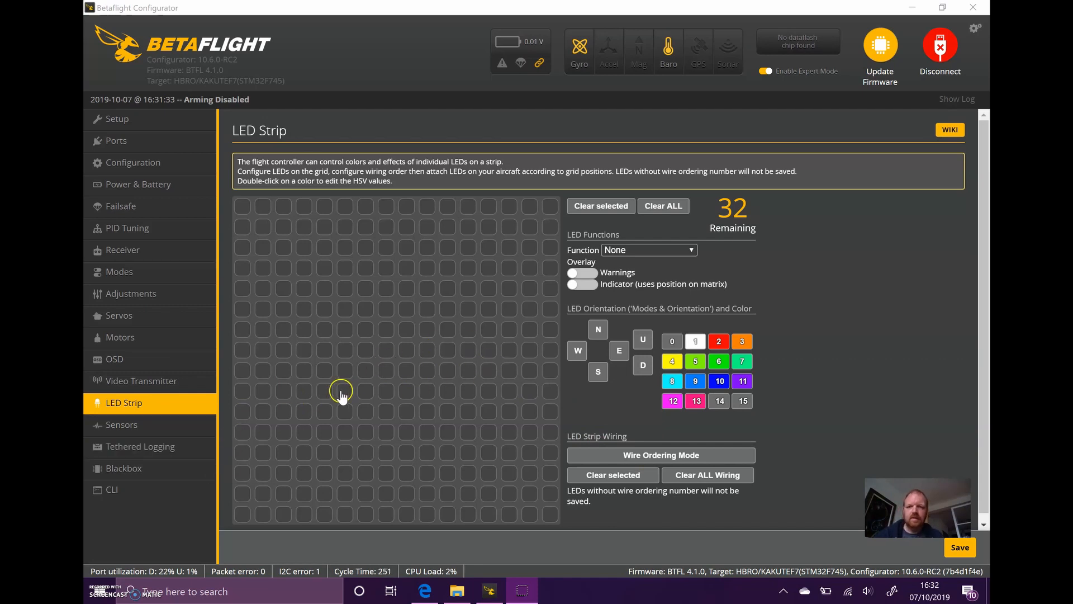
pyautogui.click(640, 456)
pyautogui.click(365, 370)
pyautogui.click(385, 370)
pyautogui.click(407, 370)
pyautogui.click(594, 456)
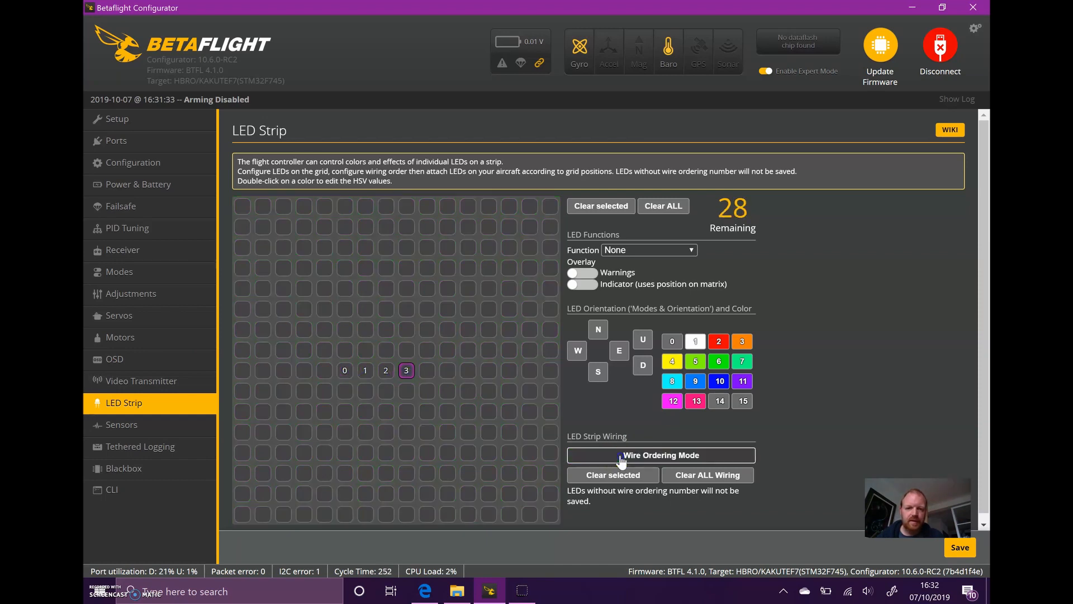
# Give LEDs 0 to 3 the Color function with green as their color, and save the LED strip configuration
pyautogui.keyDown('ctrl'); pyautogui.click(368, 371); pyautogui.keyUp('ctrl')
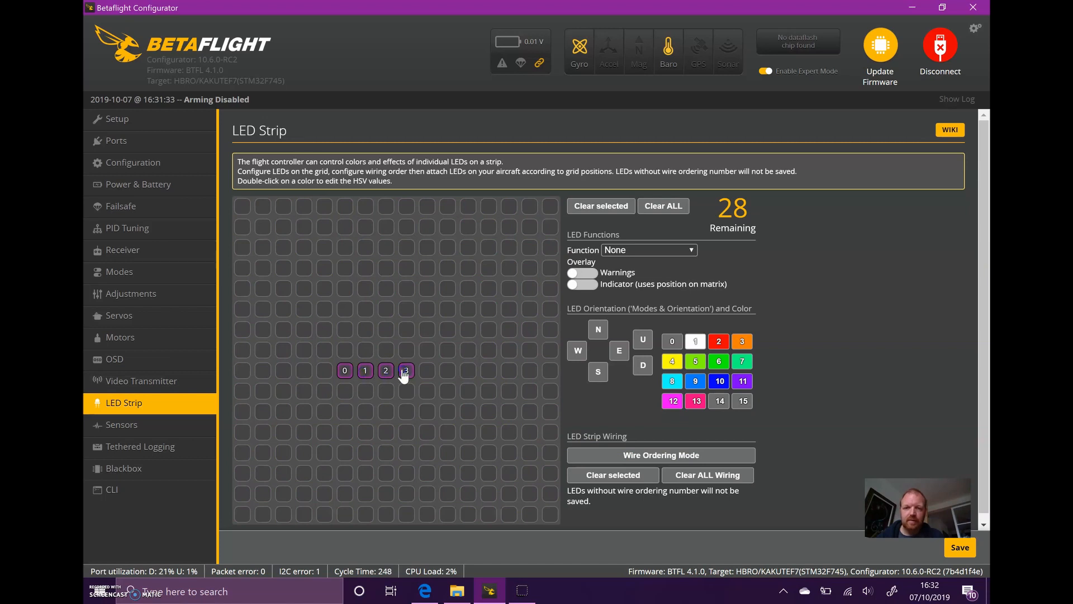
pyautogui.click(617, 252)
pyautogui.click(627, 286)
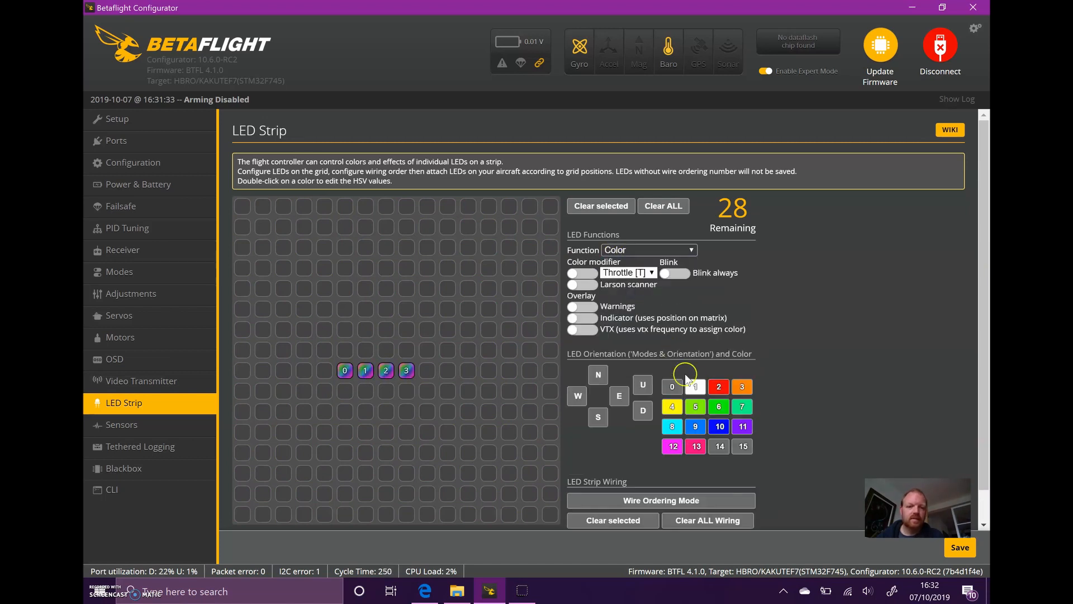
pyautogui.click(715, 406)
pyautogui.click(959, 548)
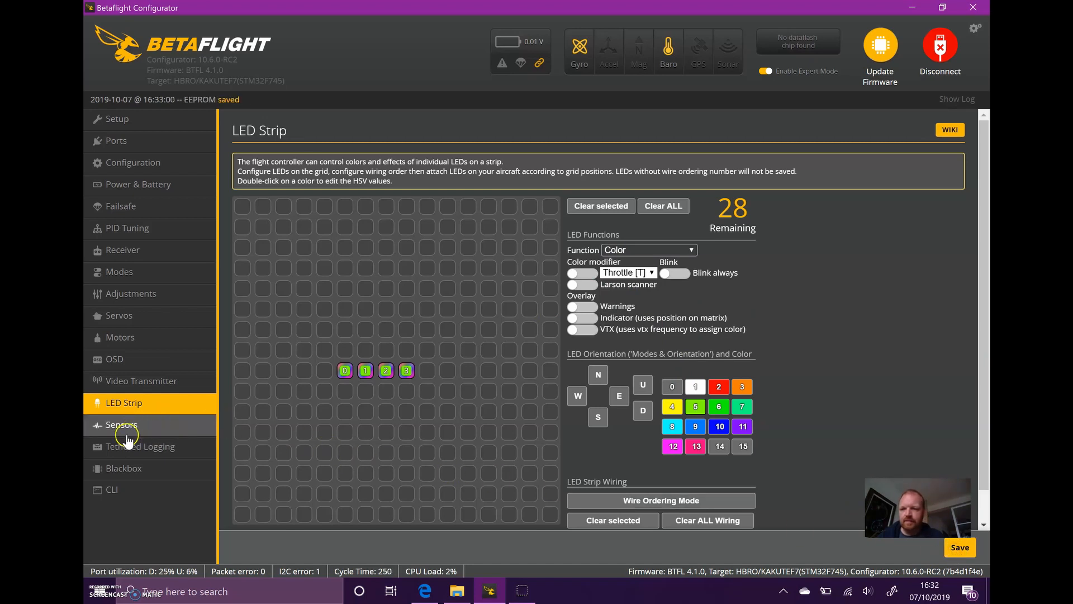
# Open the Blackbox configuration to check the logging device, logging rate and debug mode
pyautogui.click(124, 467)
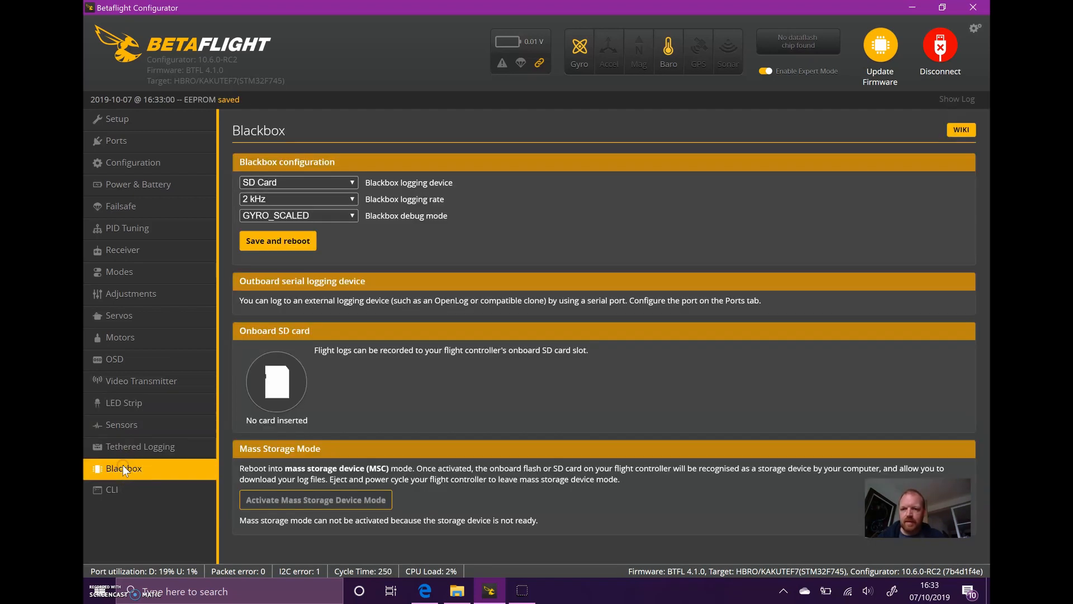